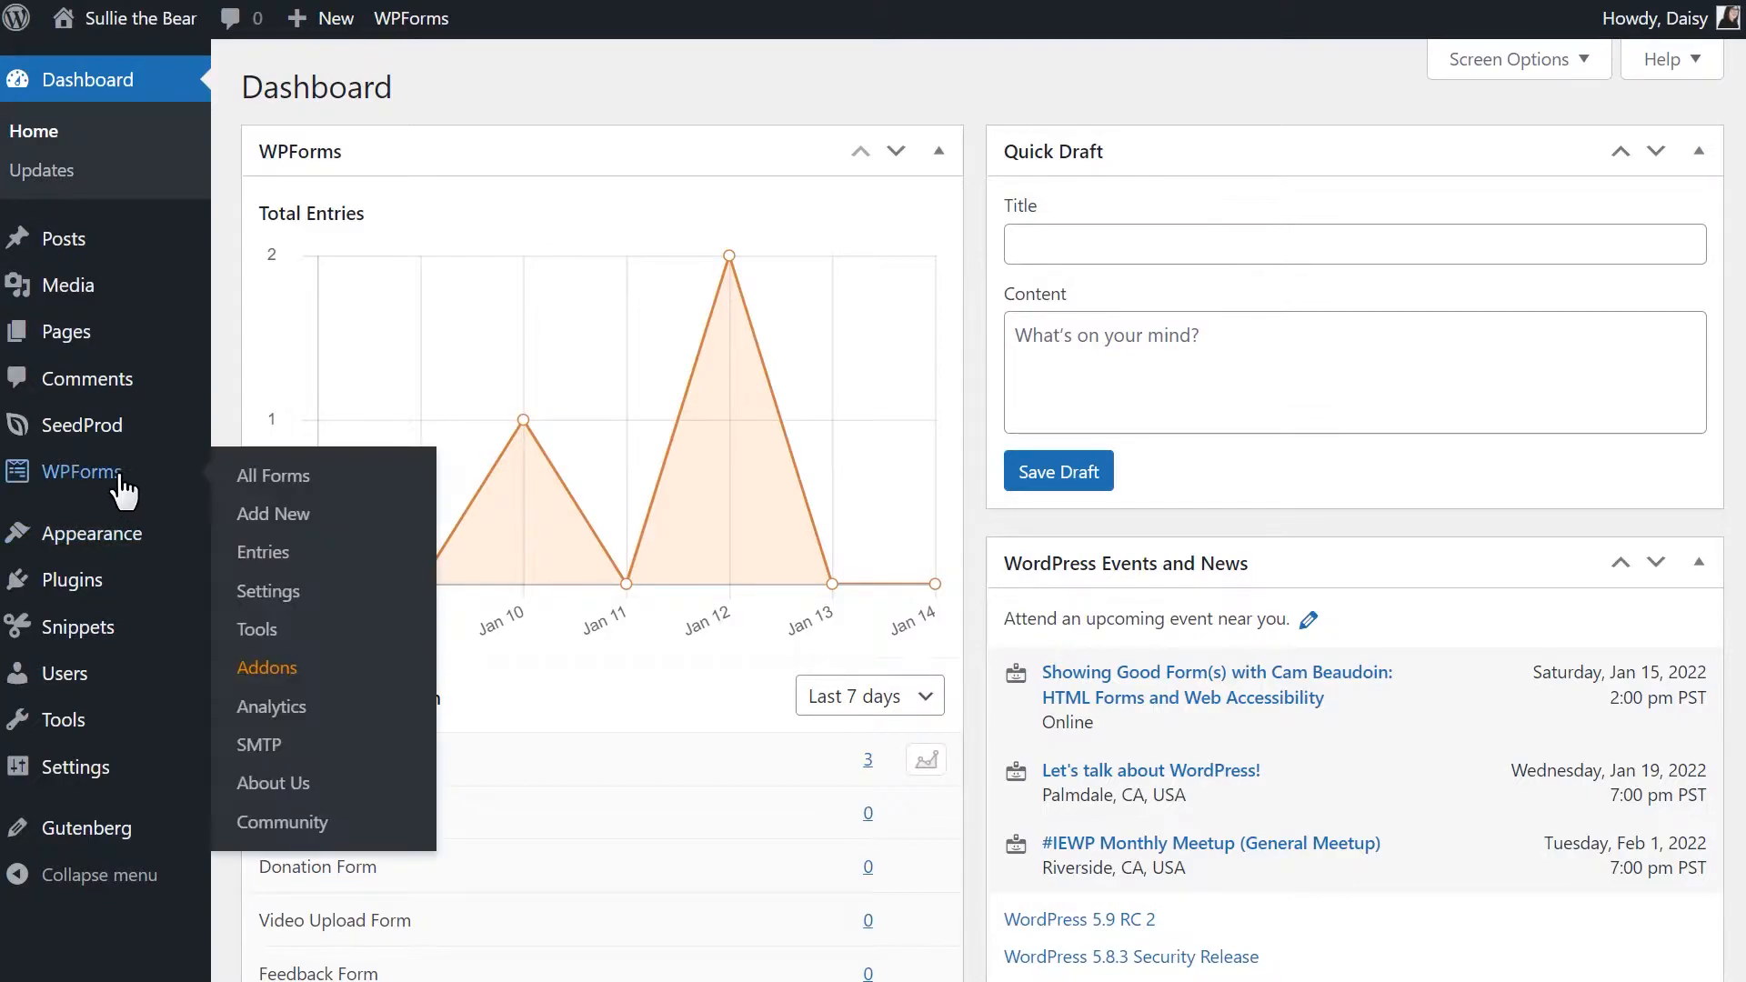
# Install the ActiveCampaign addon from WPForms > Addons, then go to WPForms settings.
pyautogui.click(267, 668)
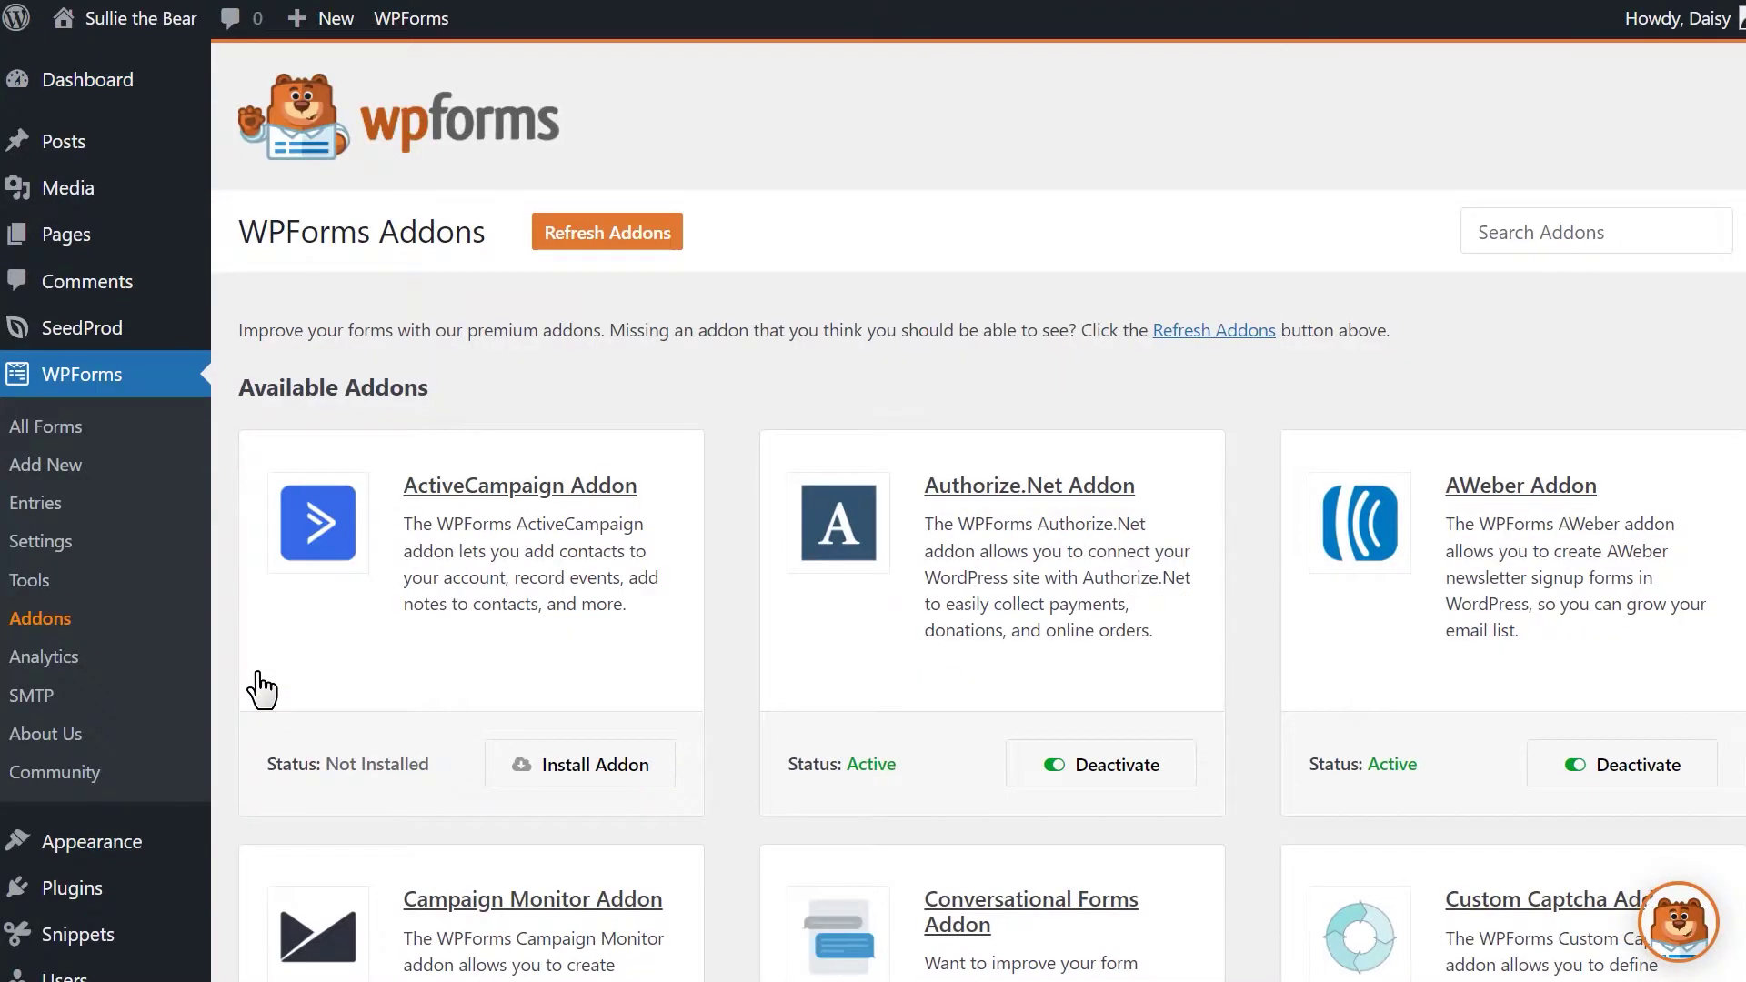
pyautogui.click(596, 764)
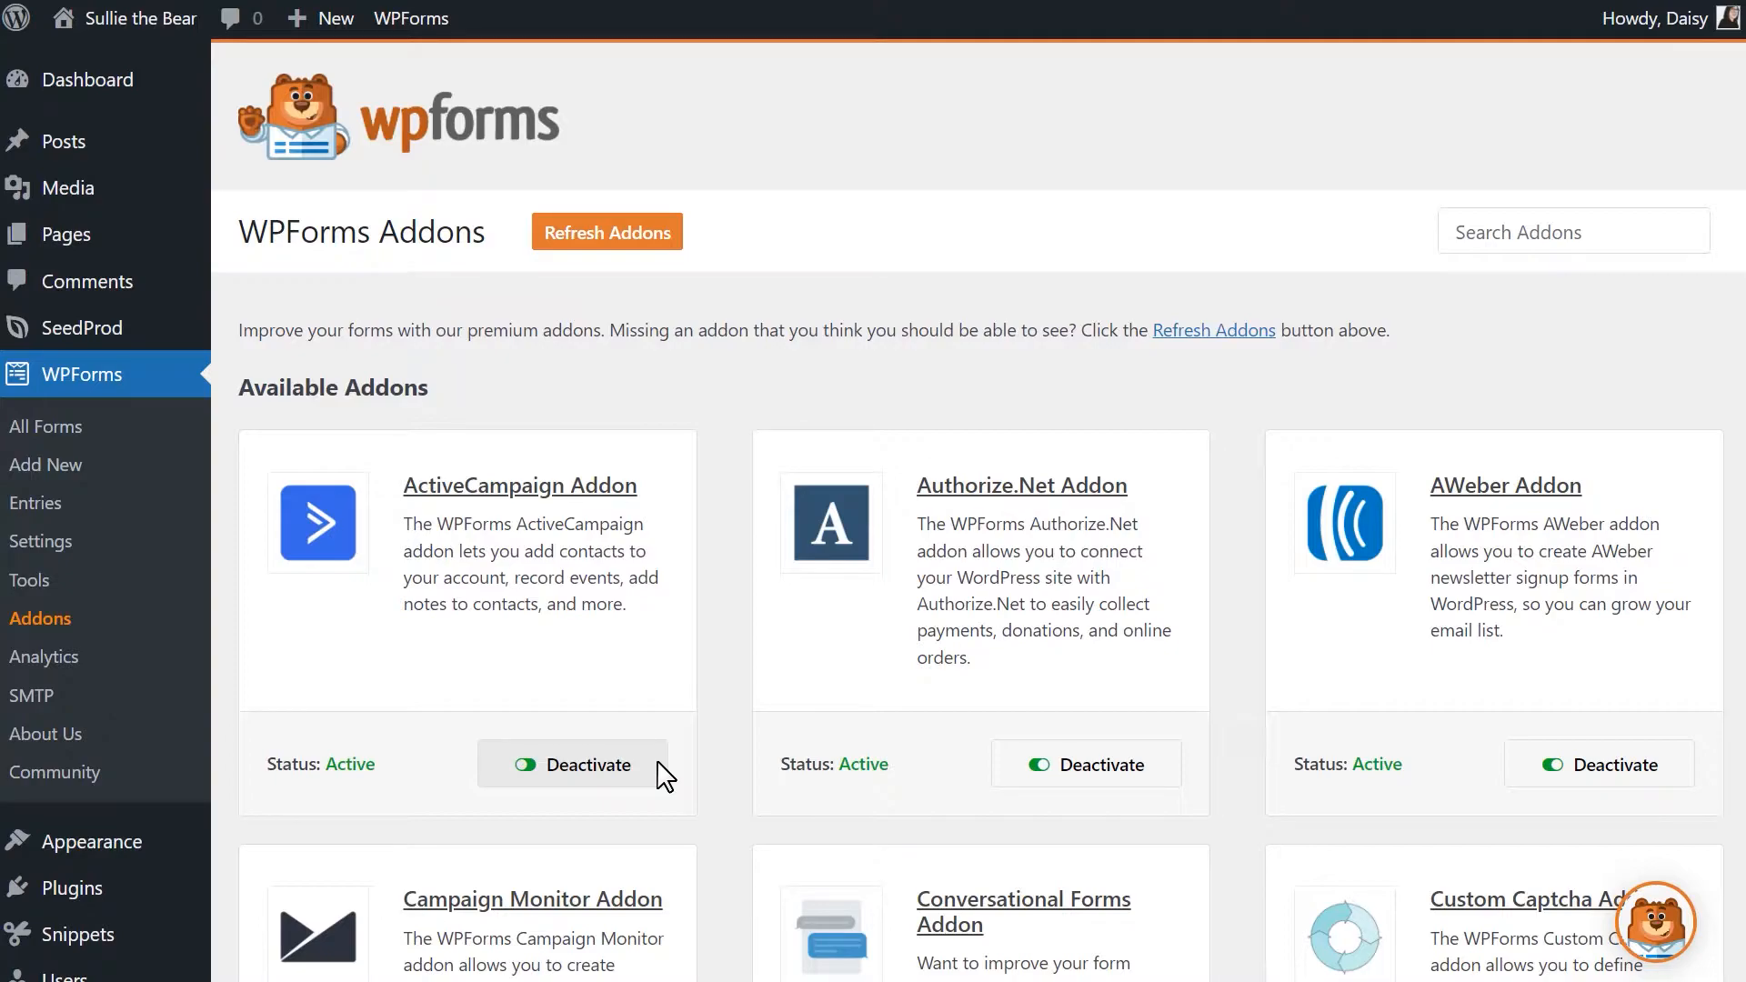
pyautogui.click(41, 540)
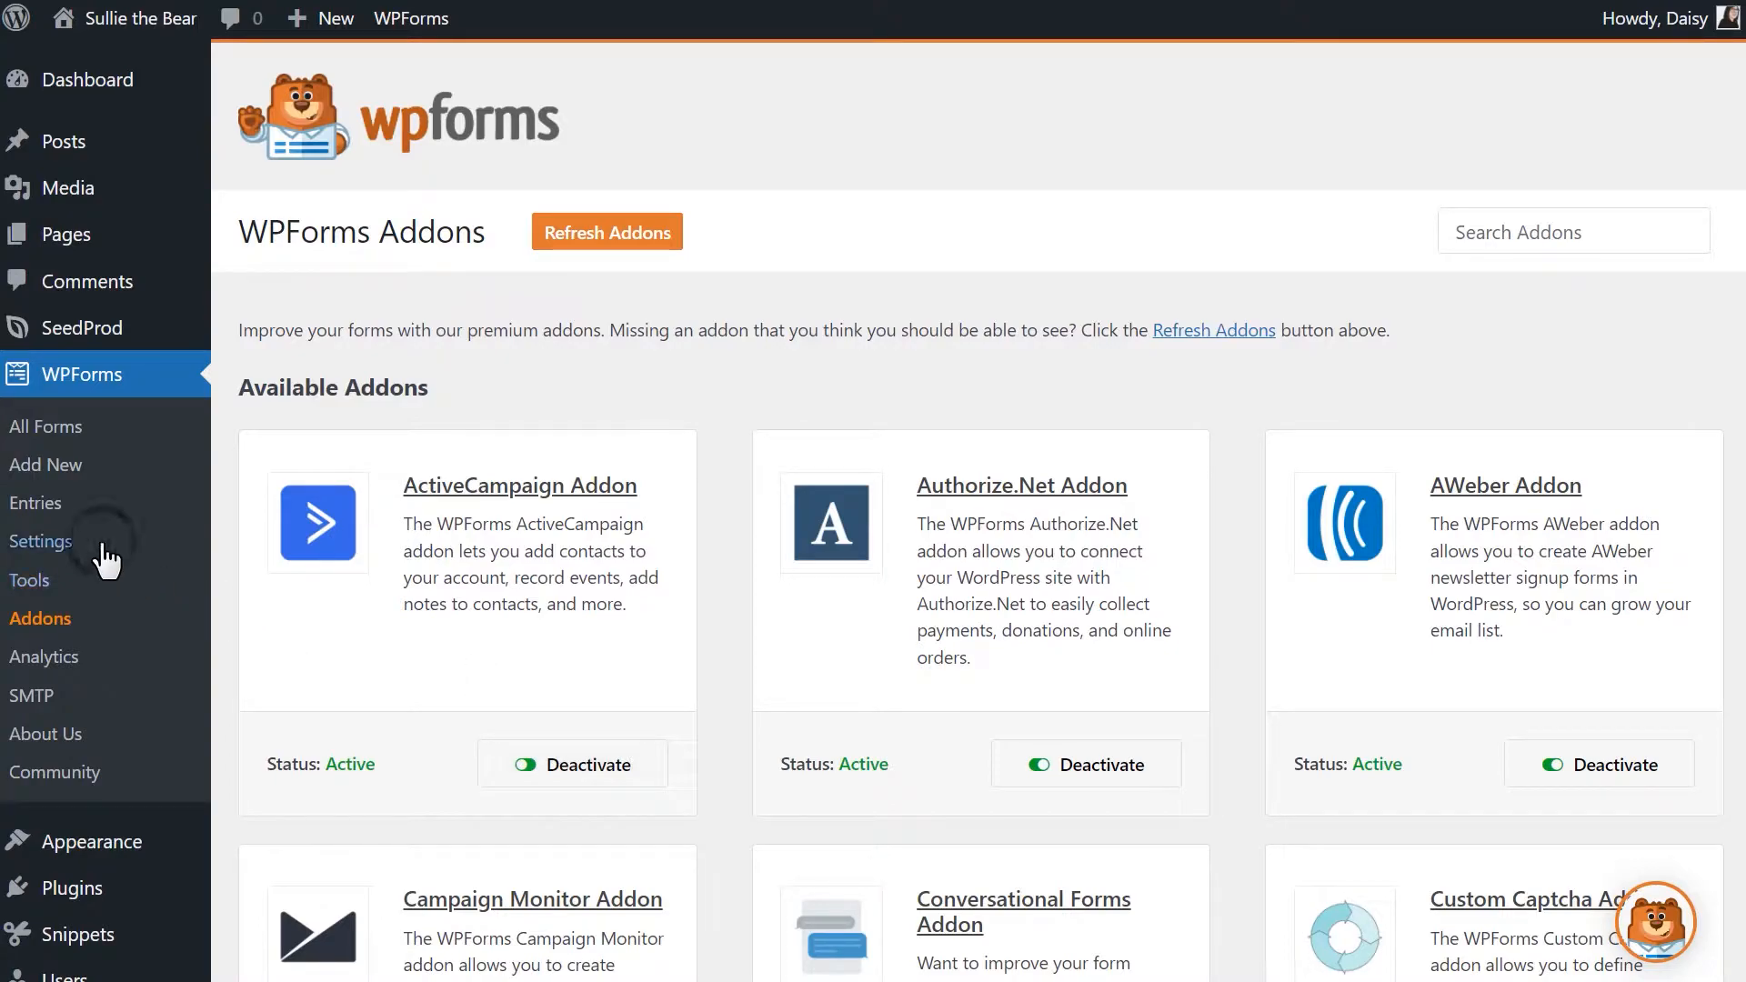
# Under Integrations > ActiveCampaign, start a new account and enter its nickname.
pyautogui.click(849, 231)
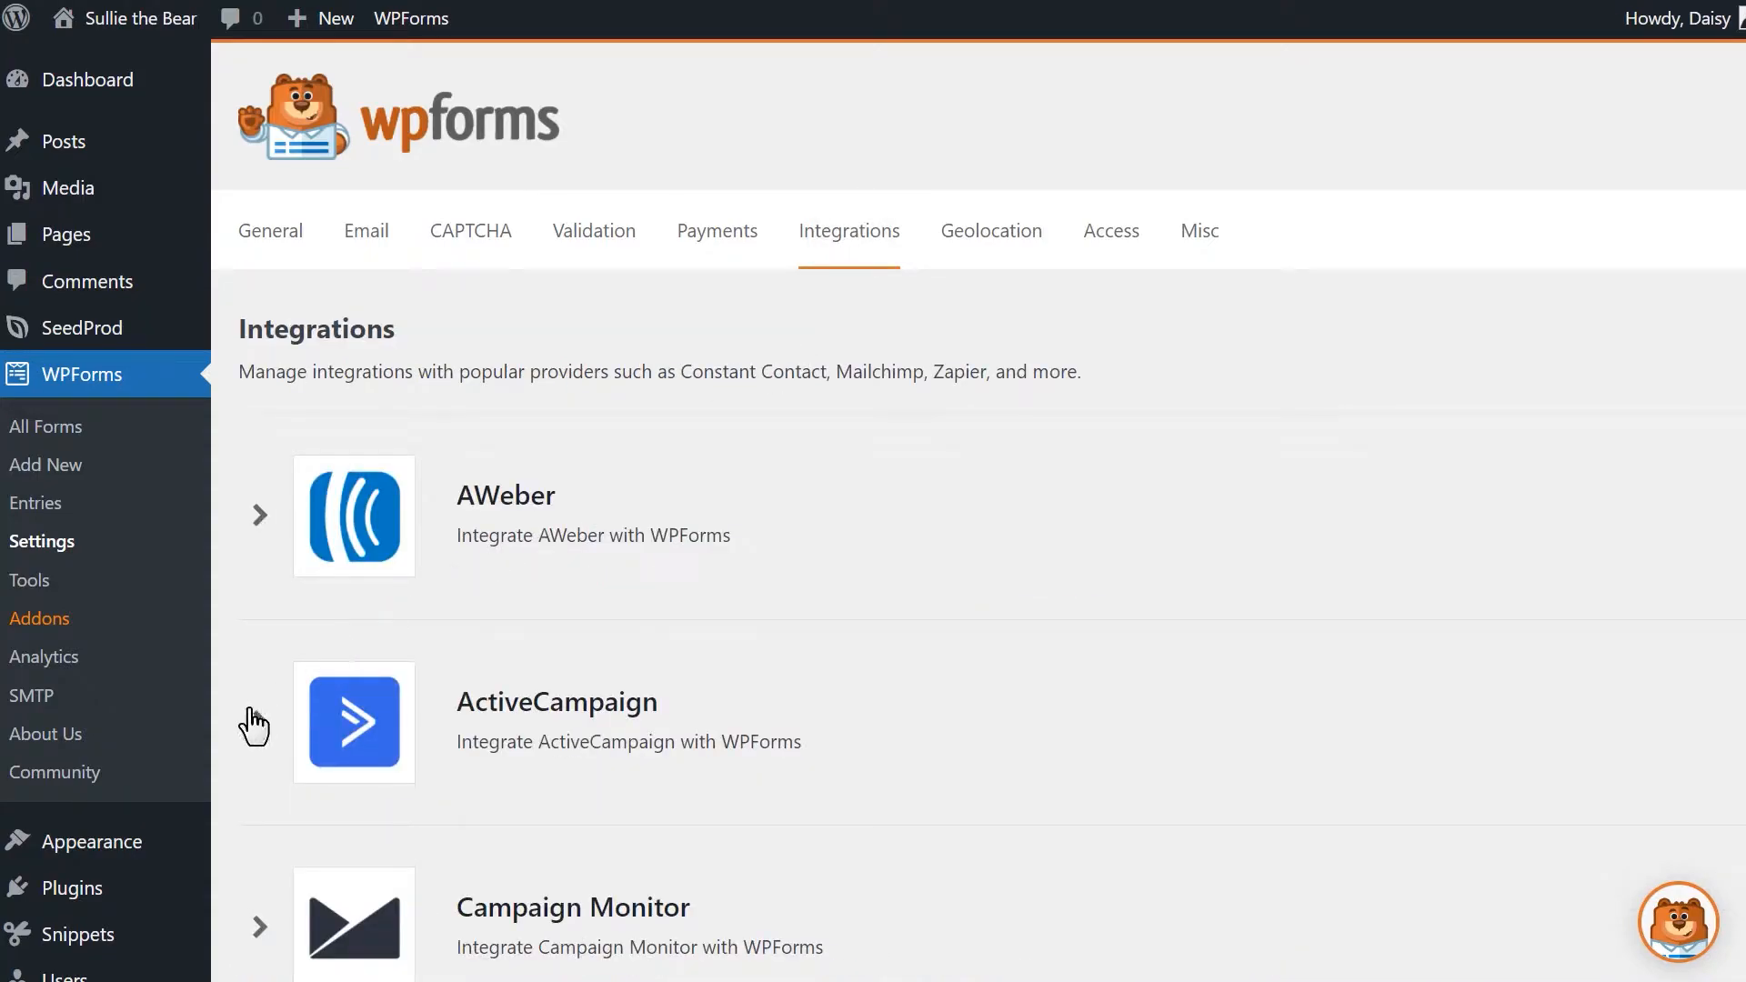
pyautogui.click(255, 720)
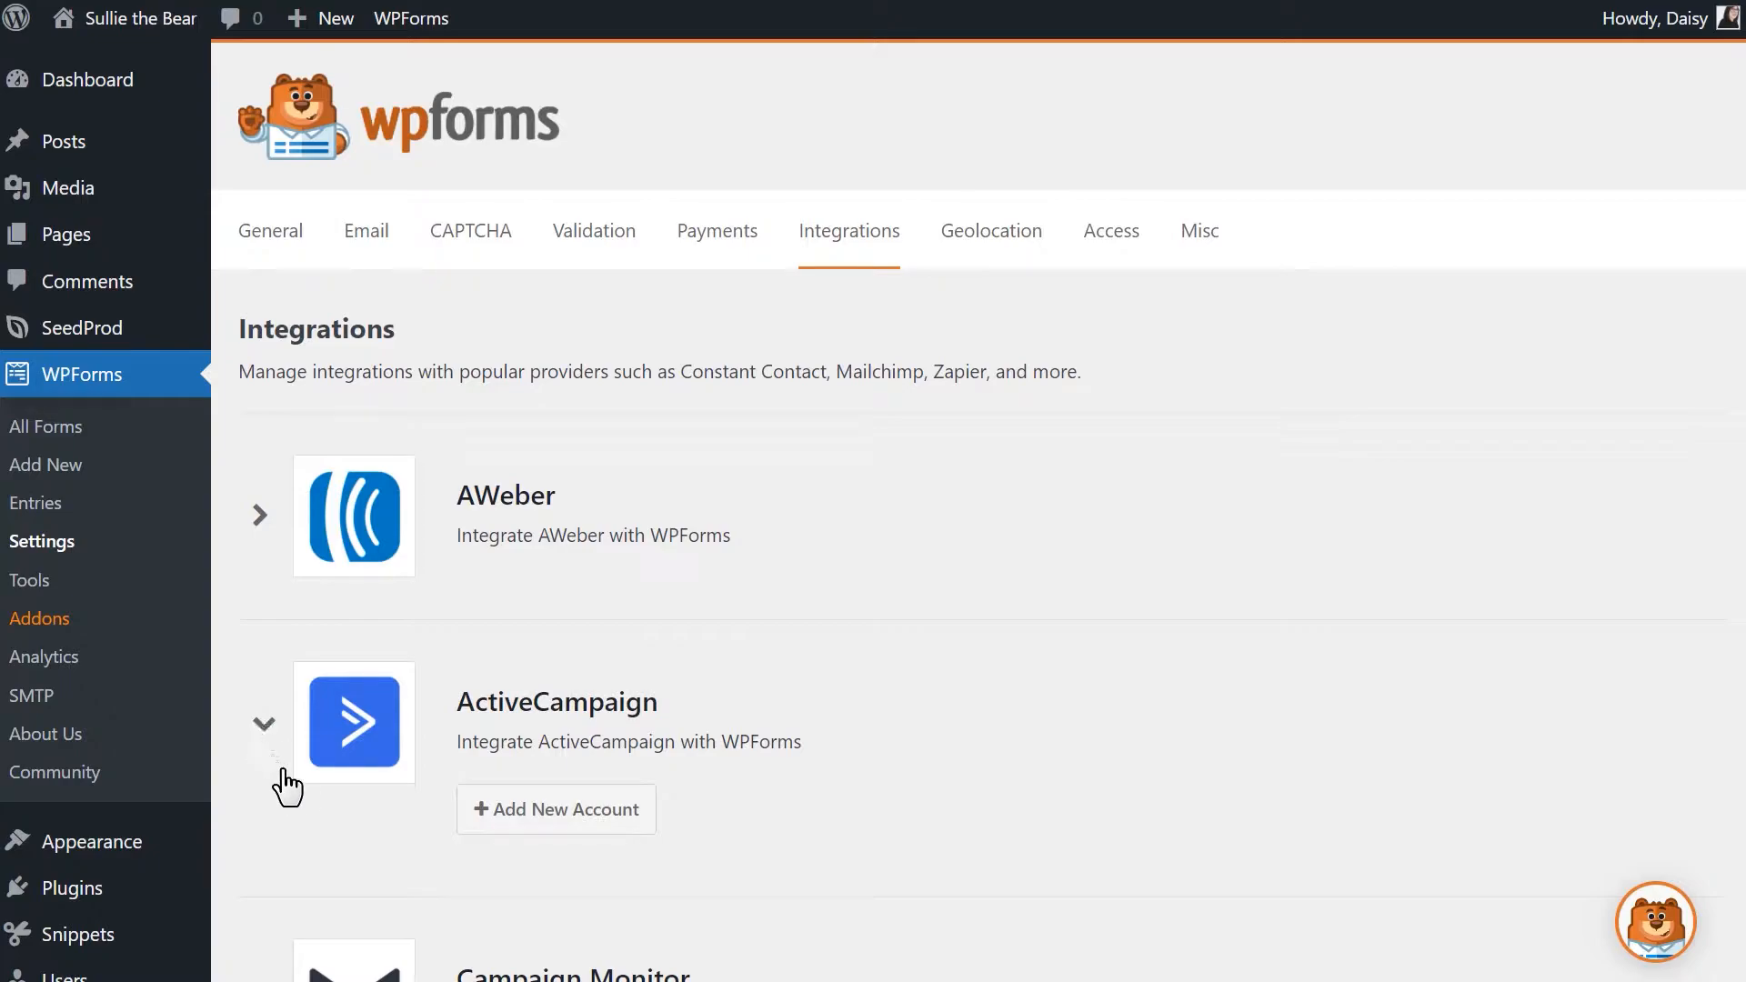
pyautogui.click(474, 814)
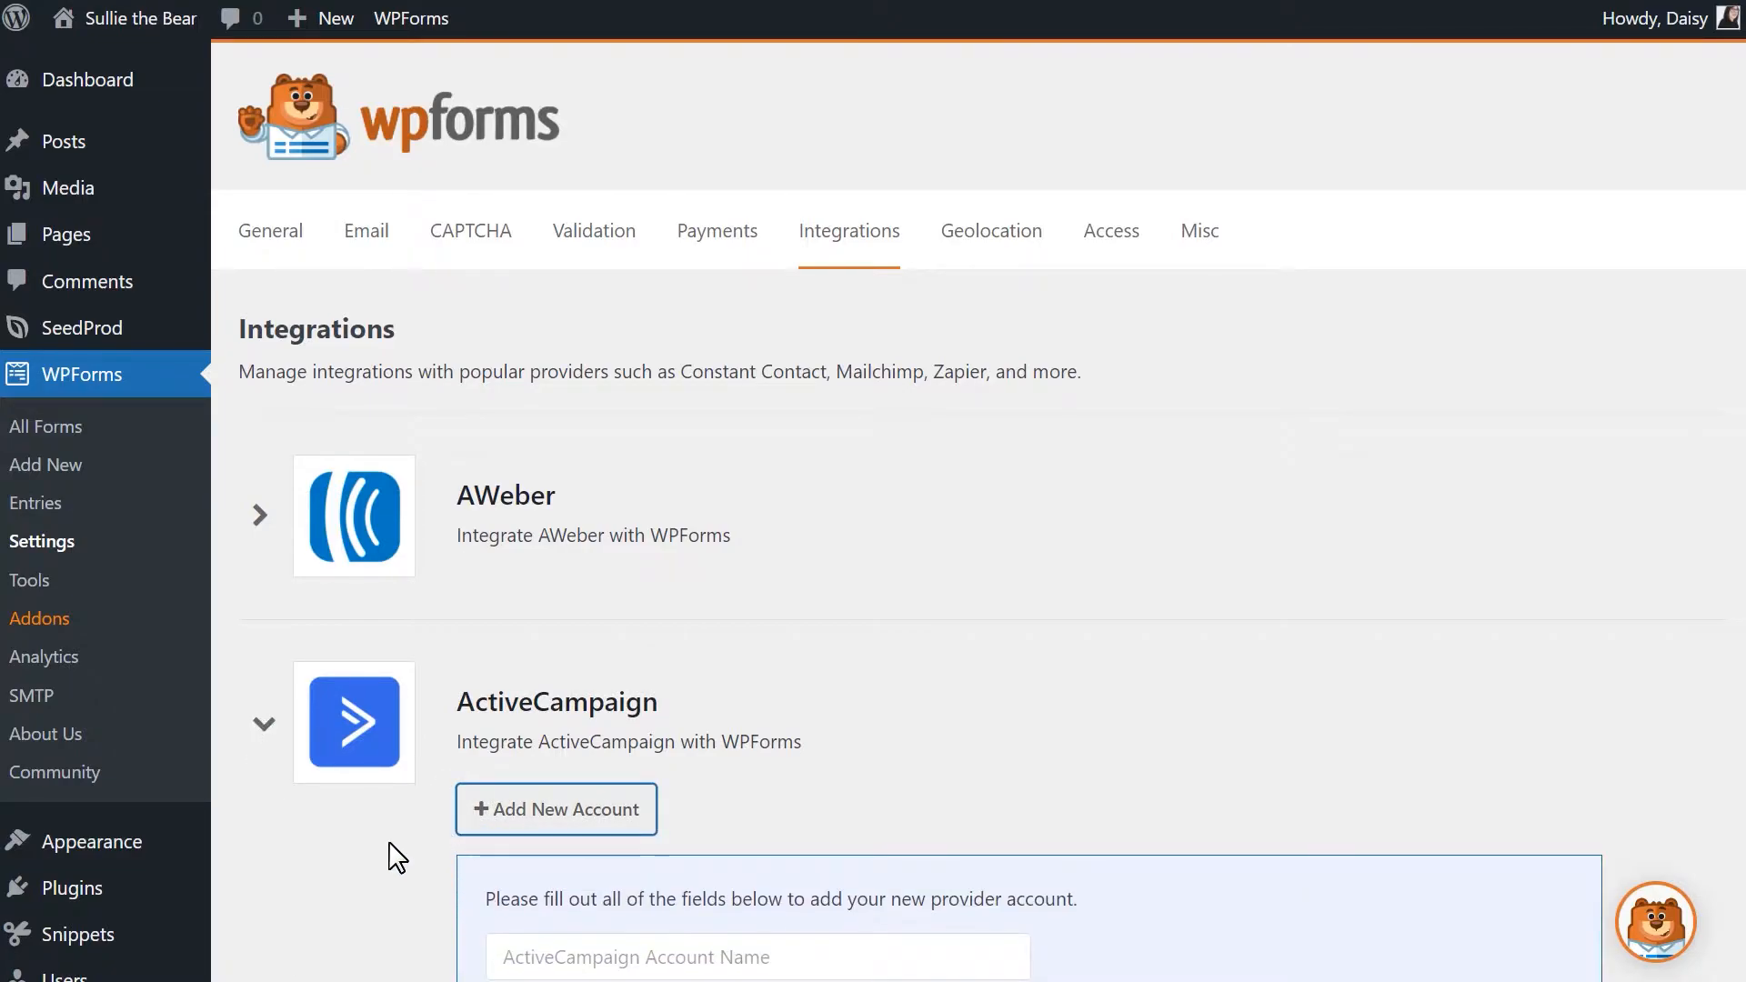
pyautogui.scroll(-5, 396, 855)
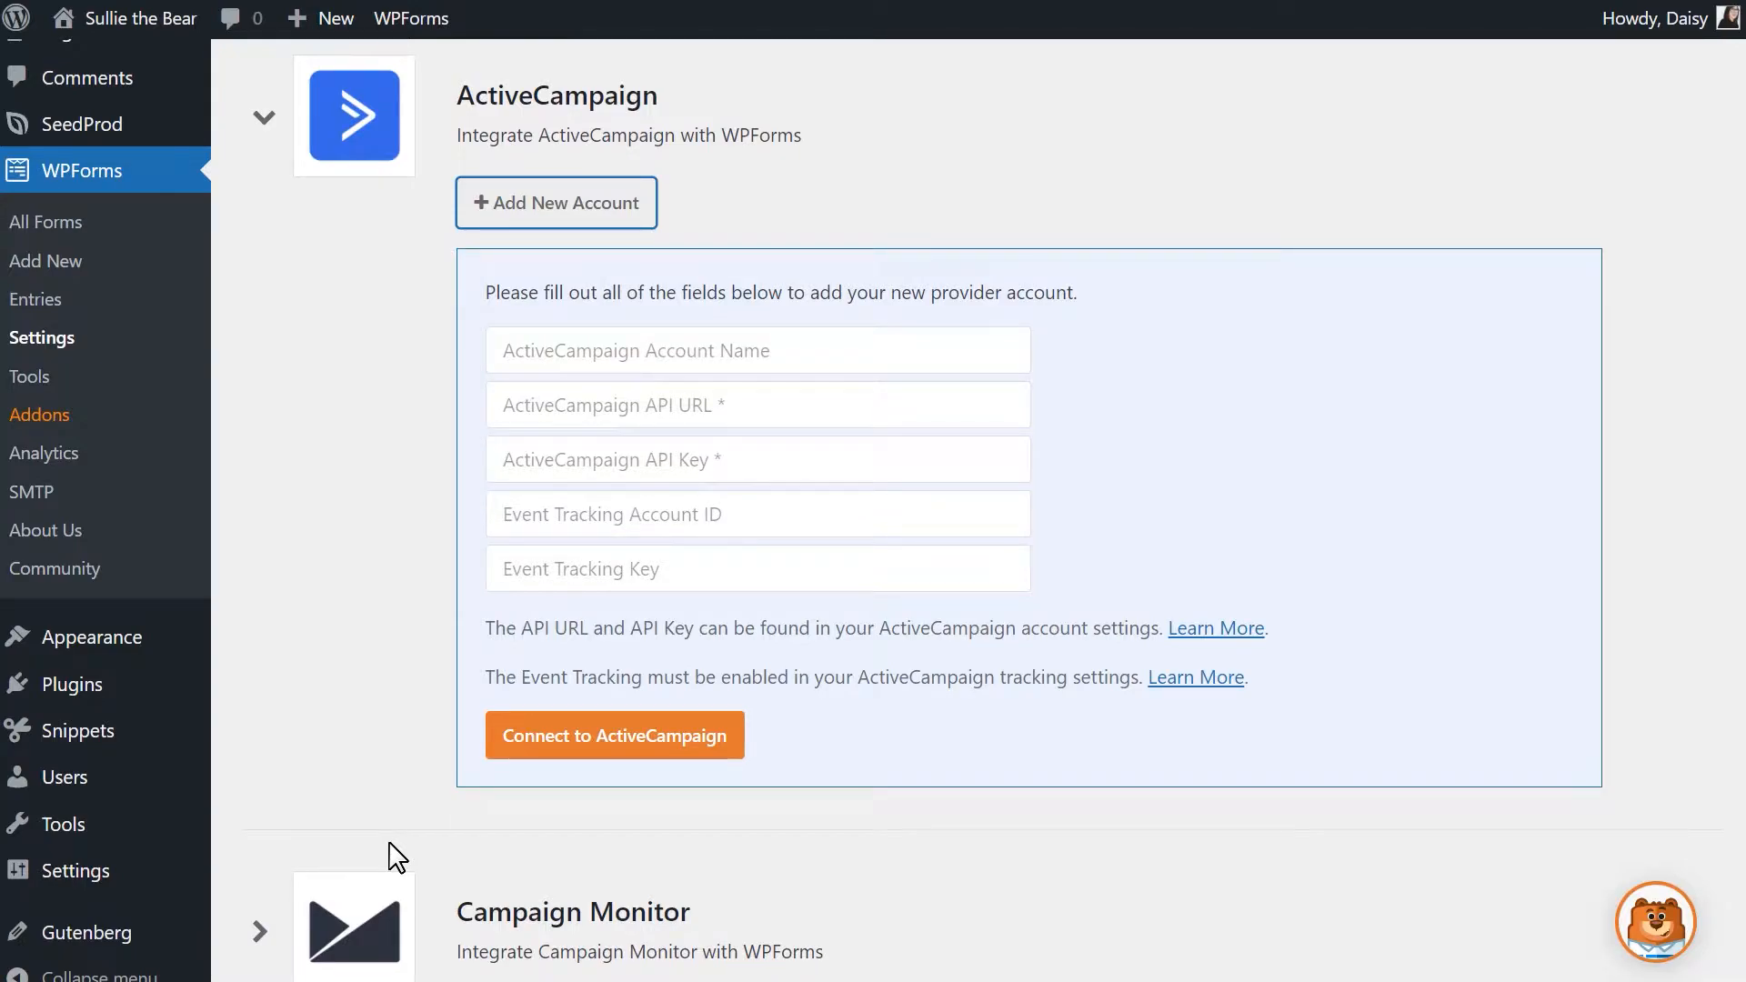
pyautogui.click(864, 352)
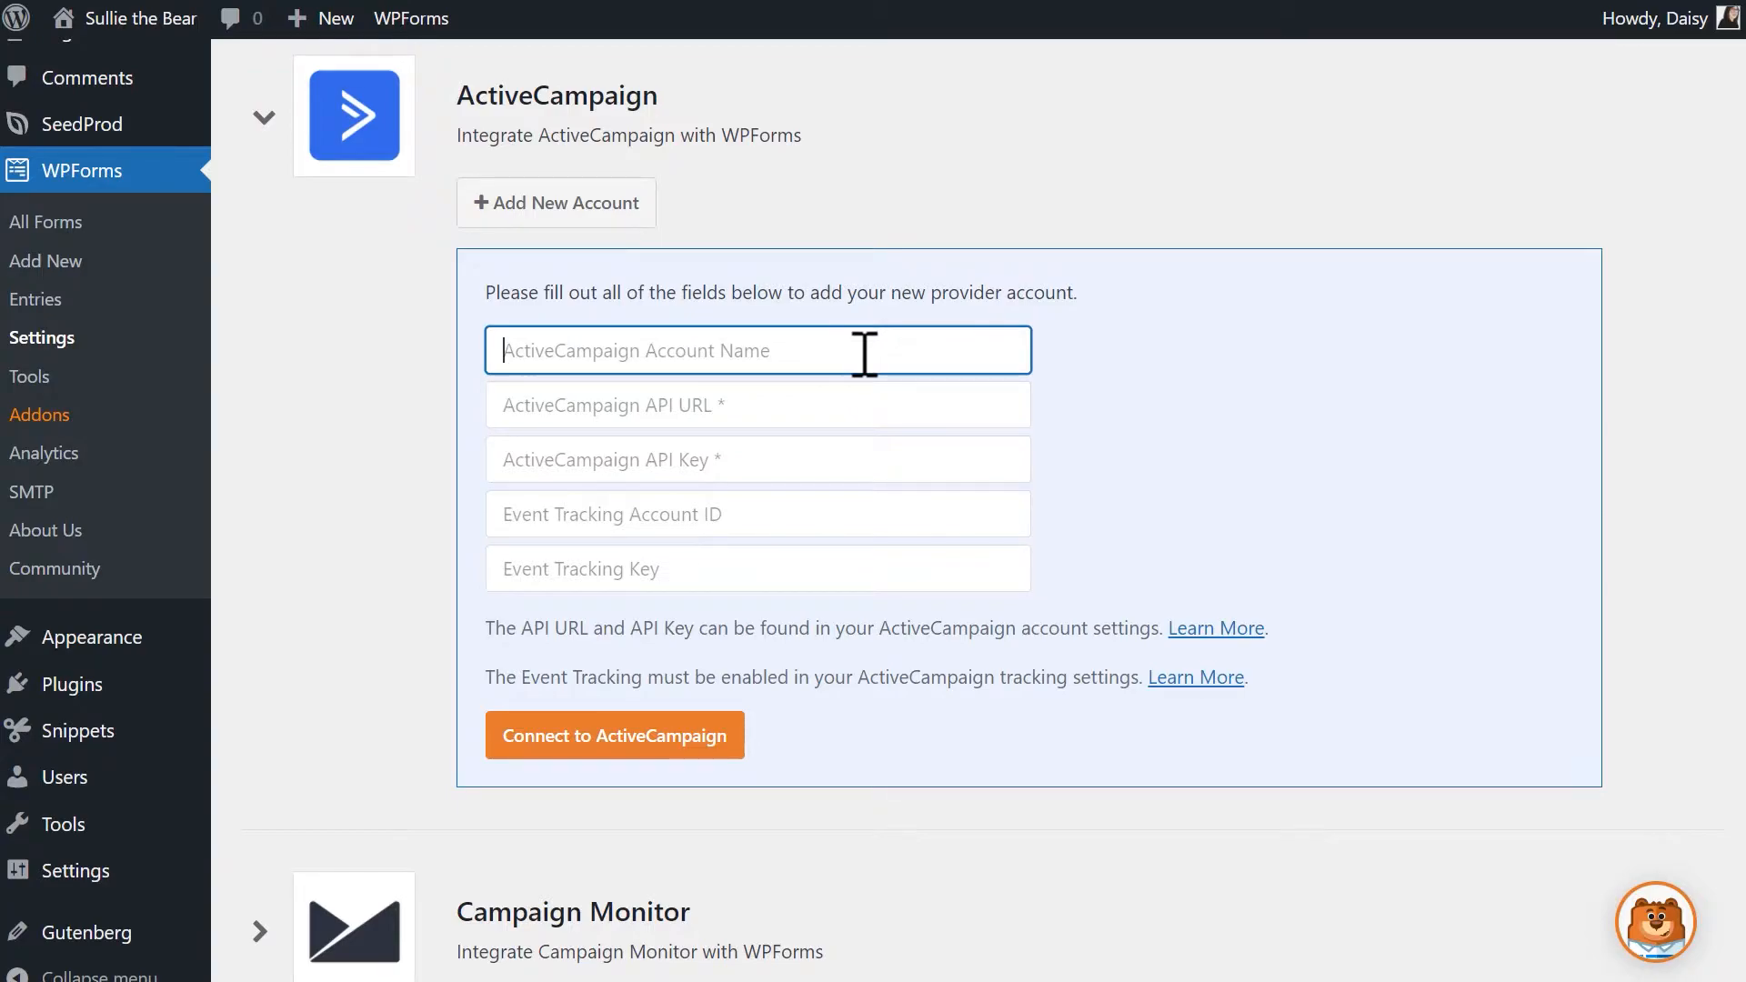
pyautogui.write('Sulos')
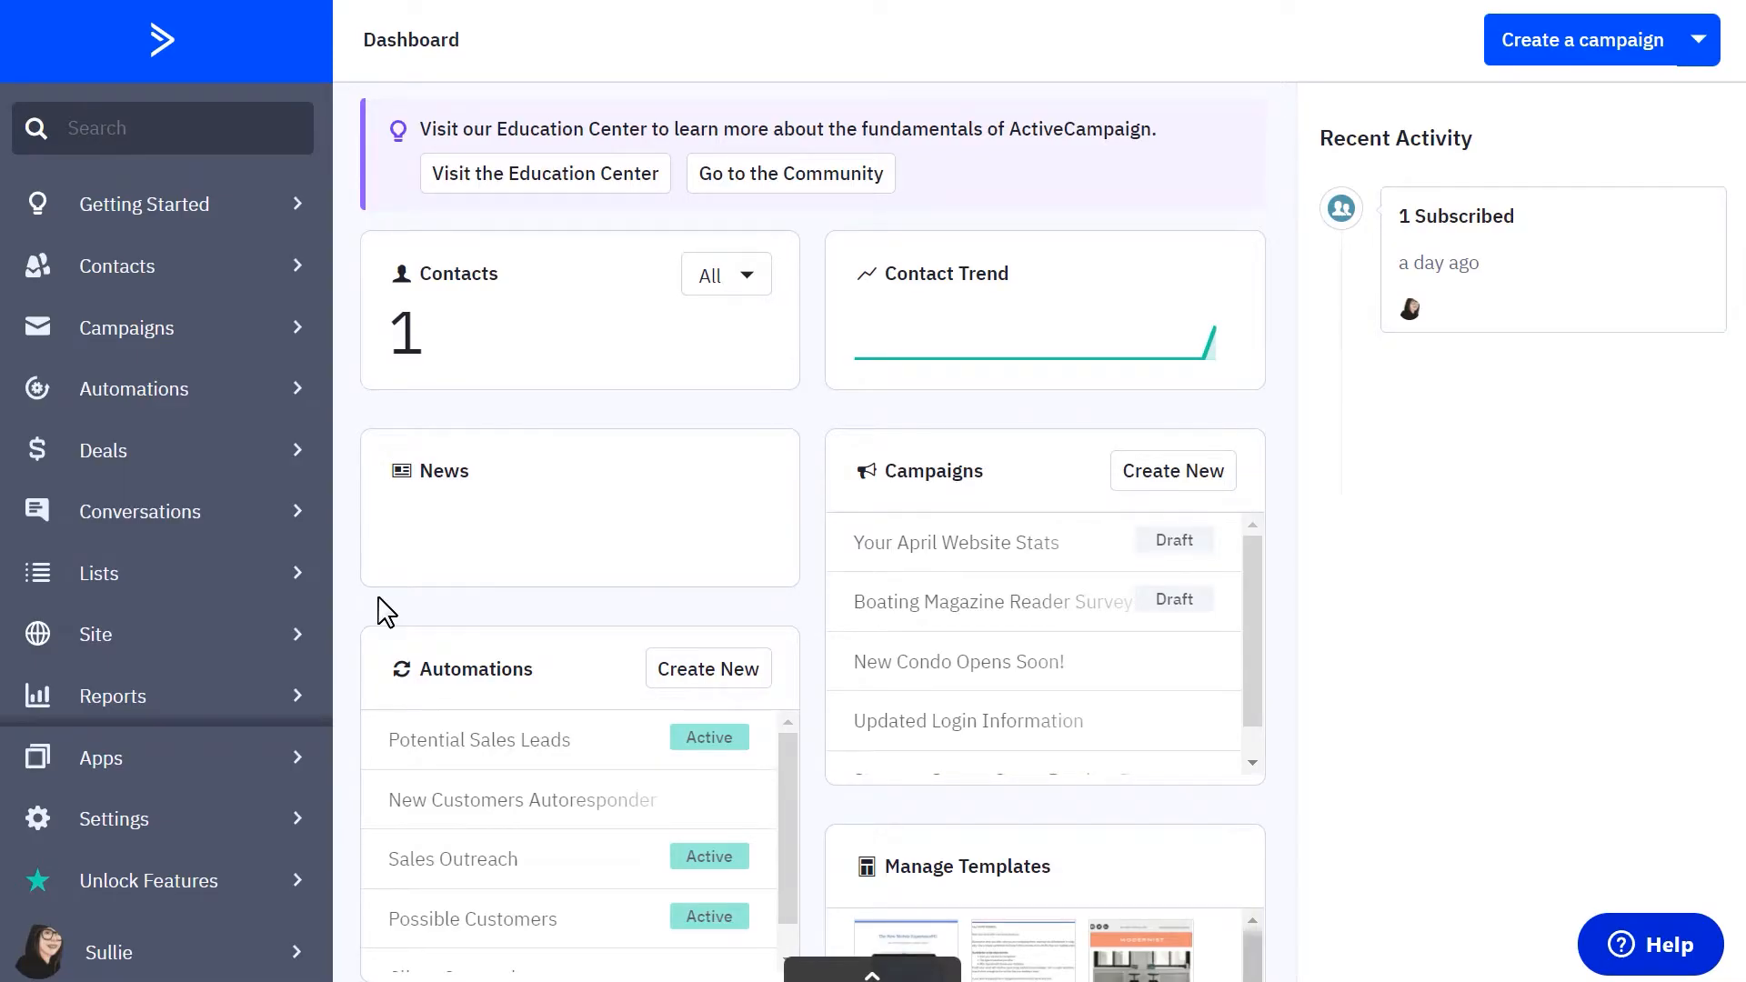
# Copy the API URL and key from ActiveCampaign Settings > Developer into the WPForms connection fields.
pyautogui.click(159, 827)
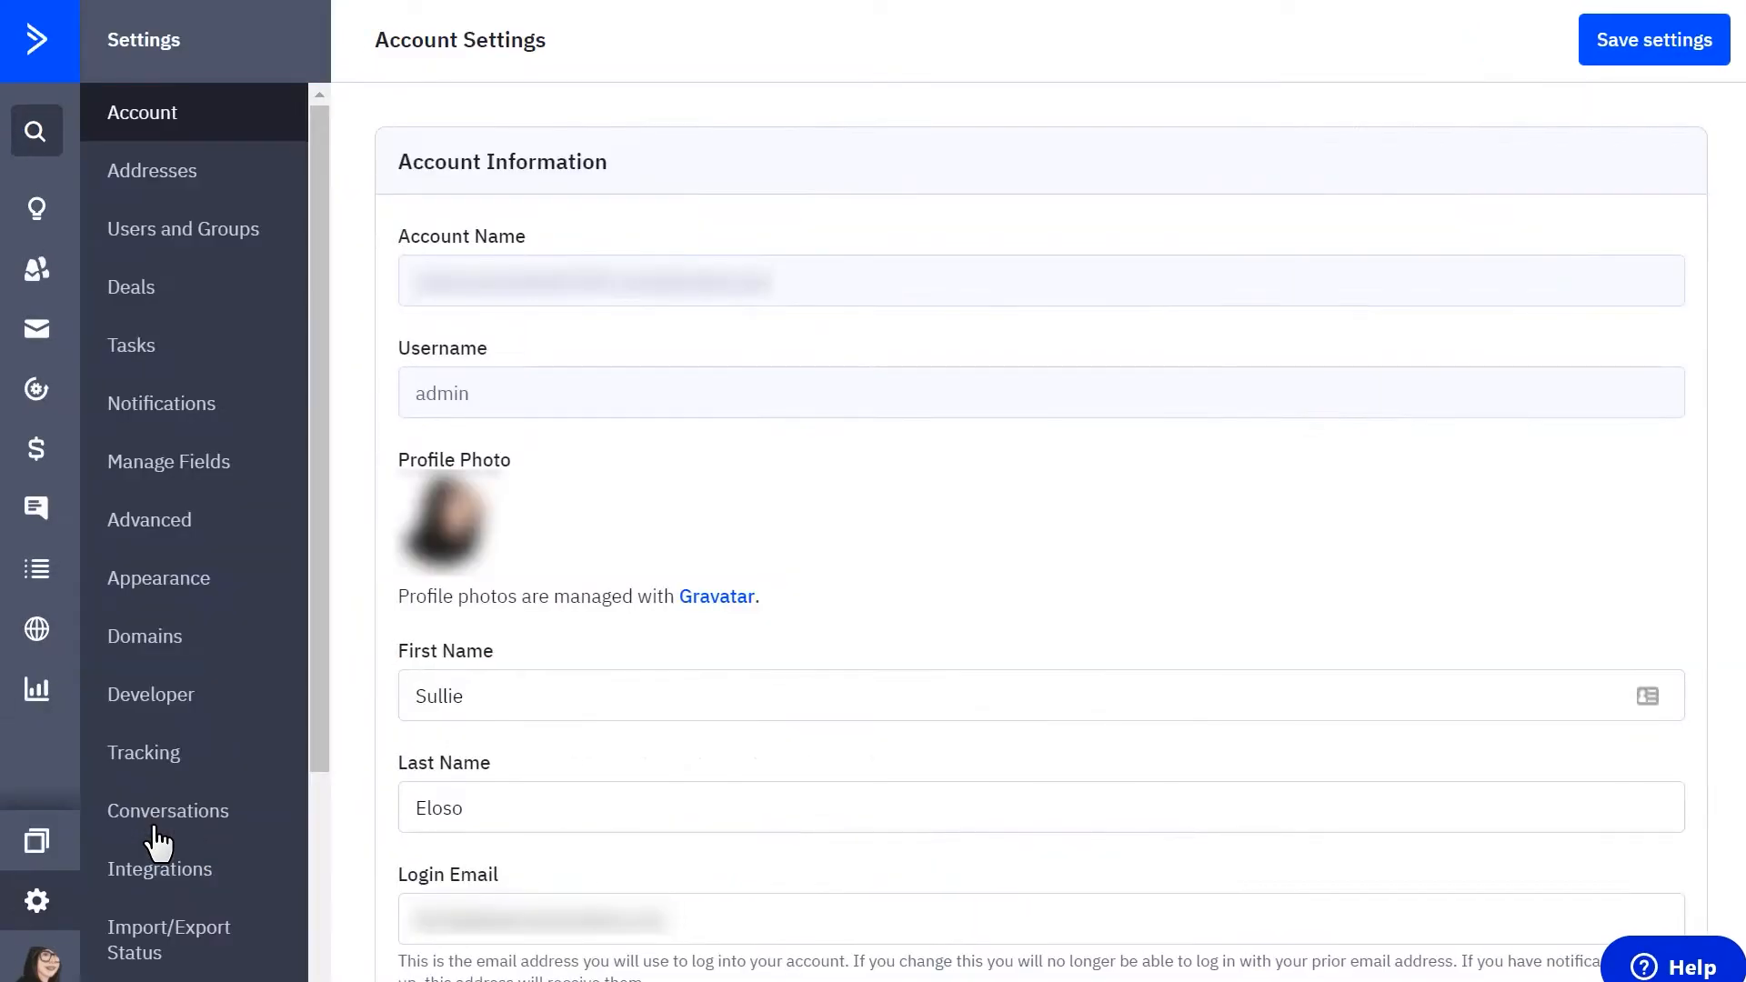
pyautogui.click(234, 699)
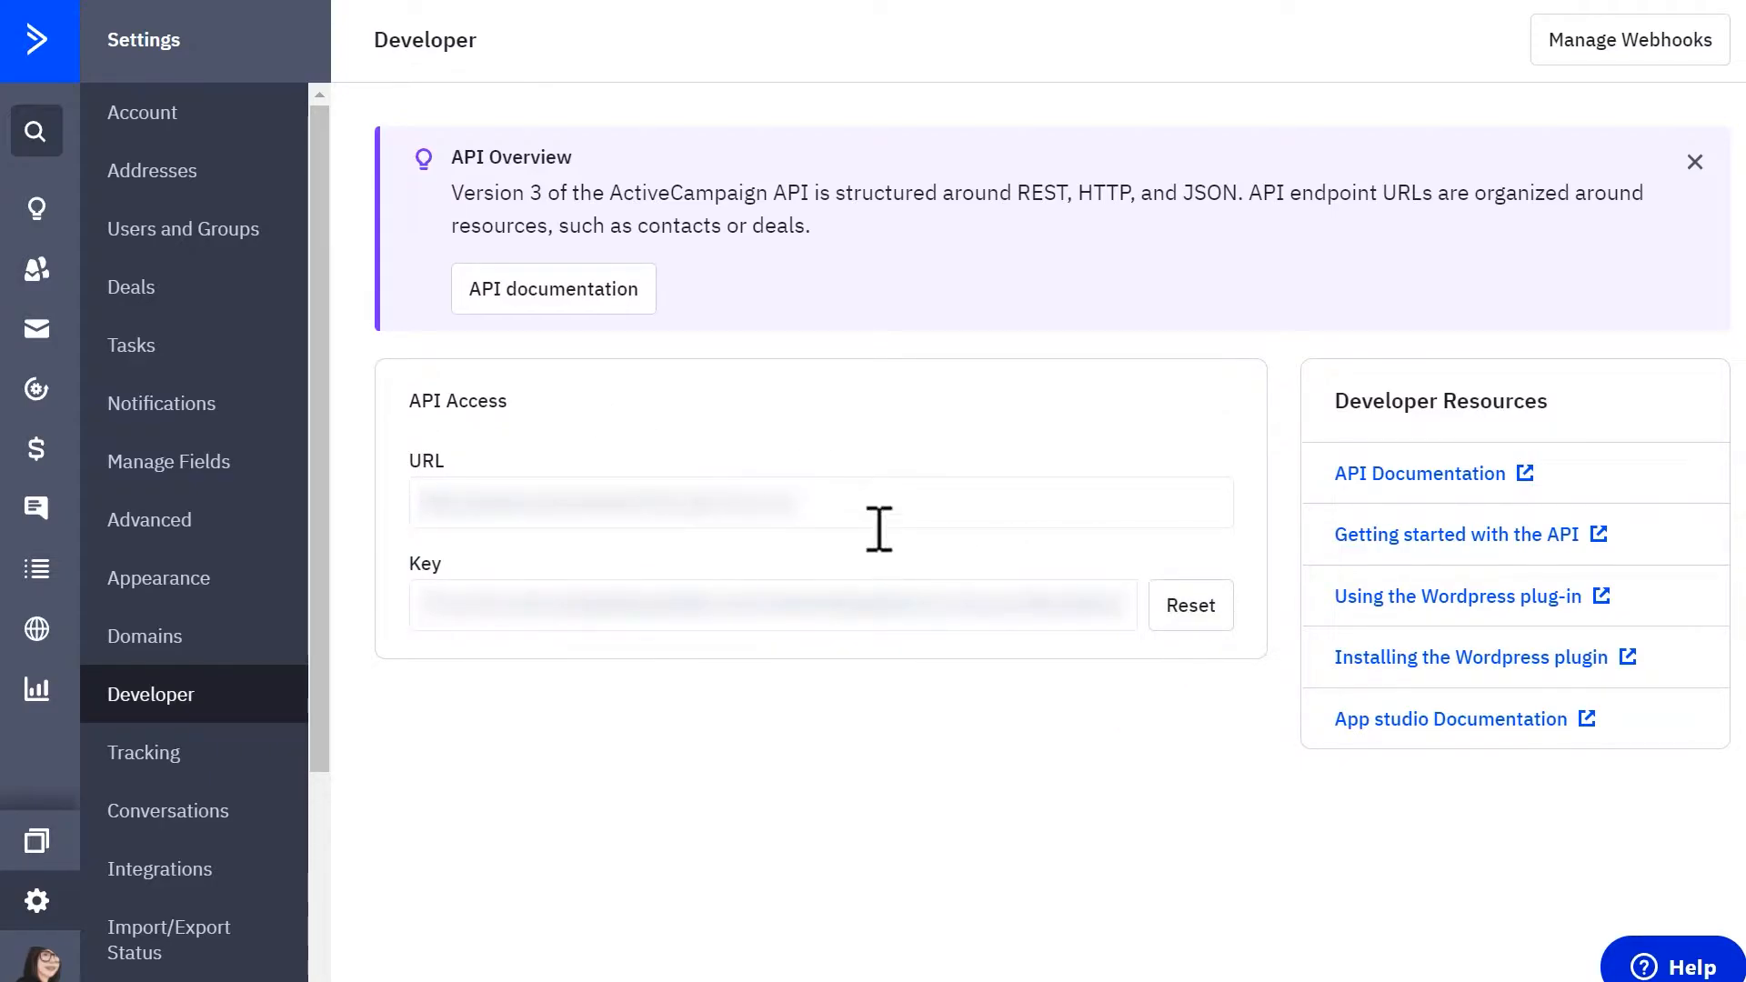
pyautogui.moveTo(878, 503); pyautogui.dragTo(409, 508)
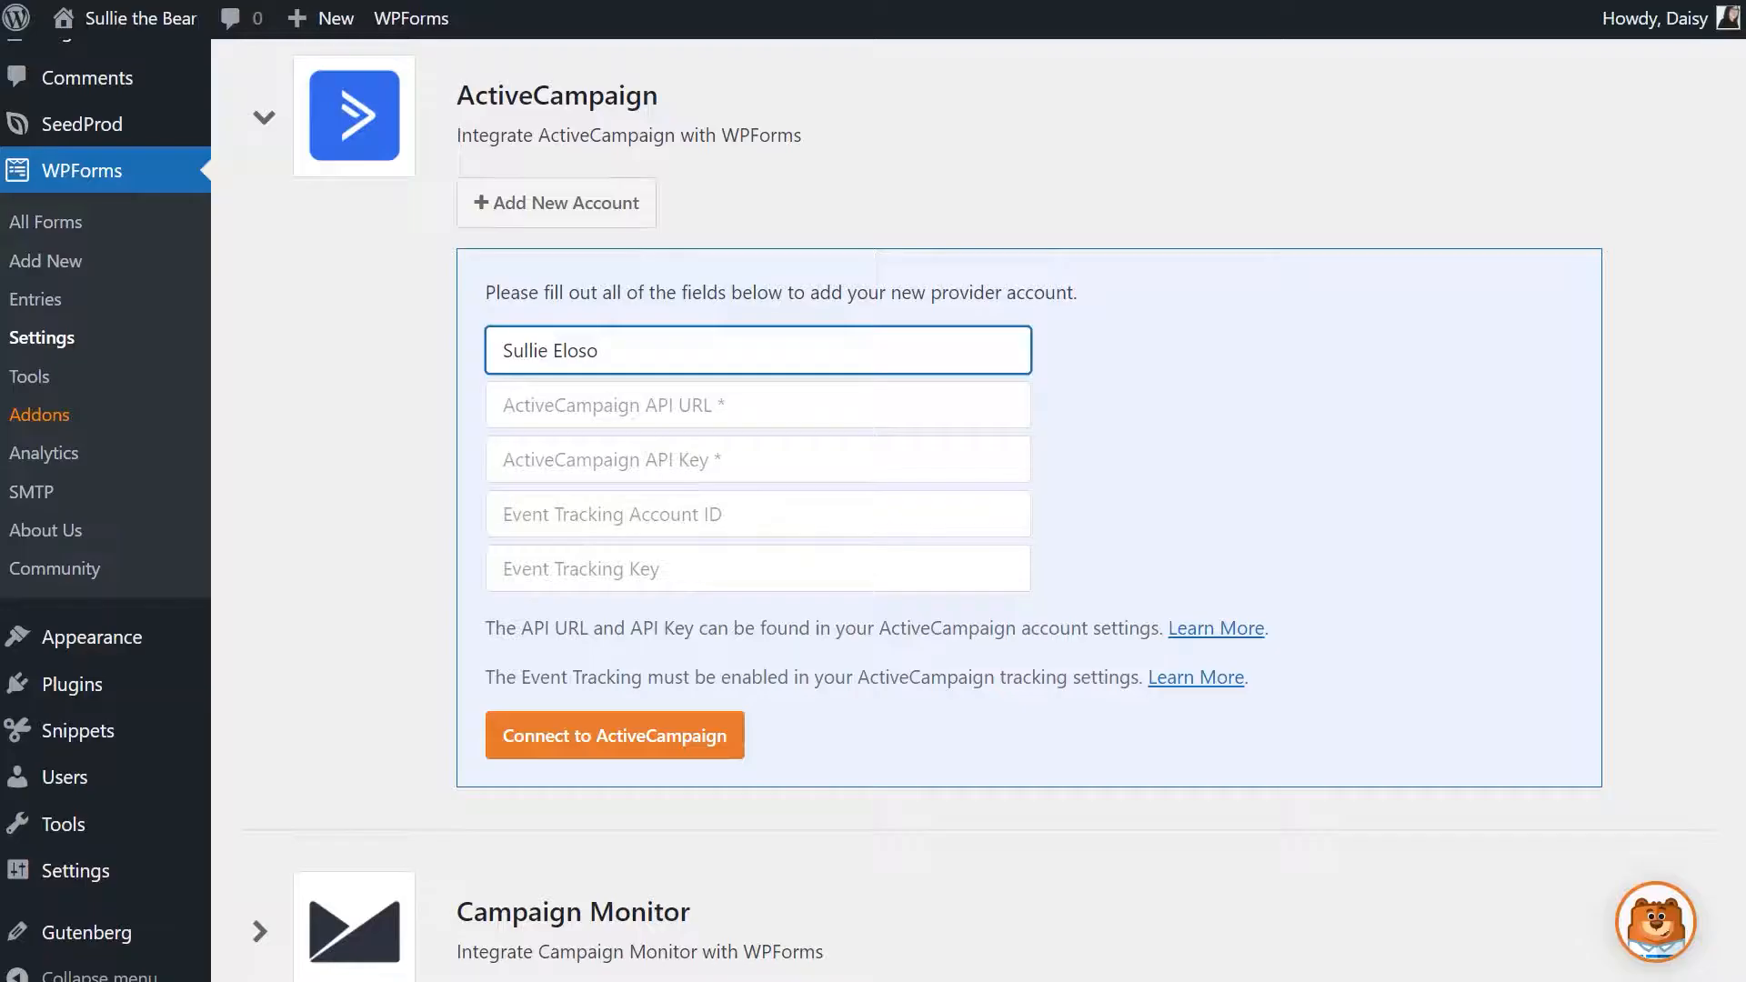
pyautogui.click(1022, 404)
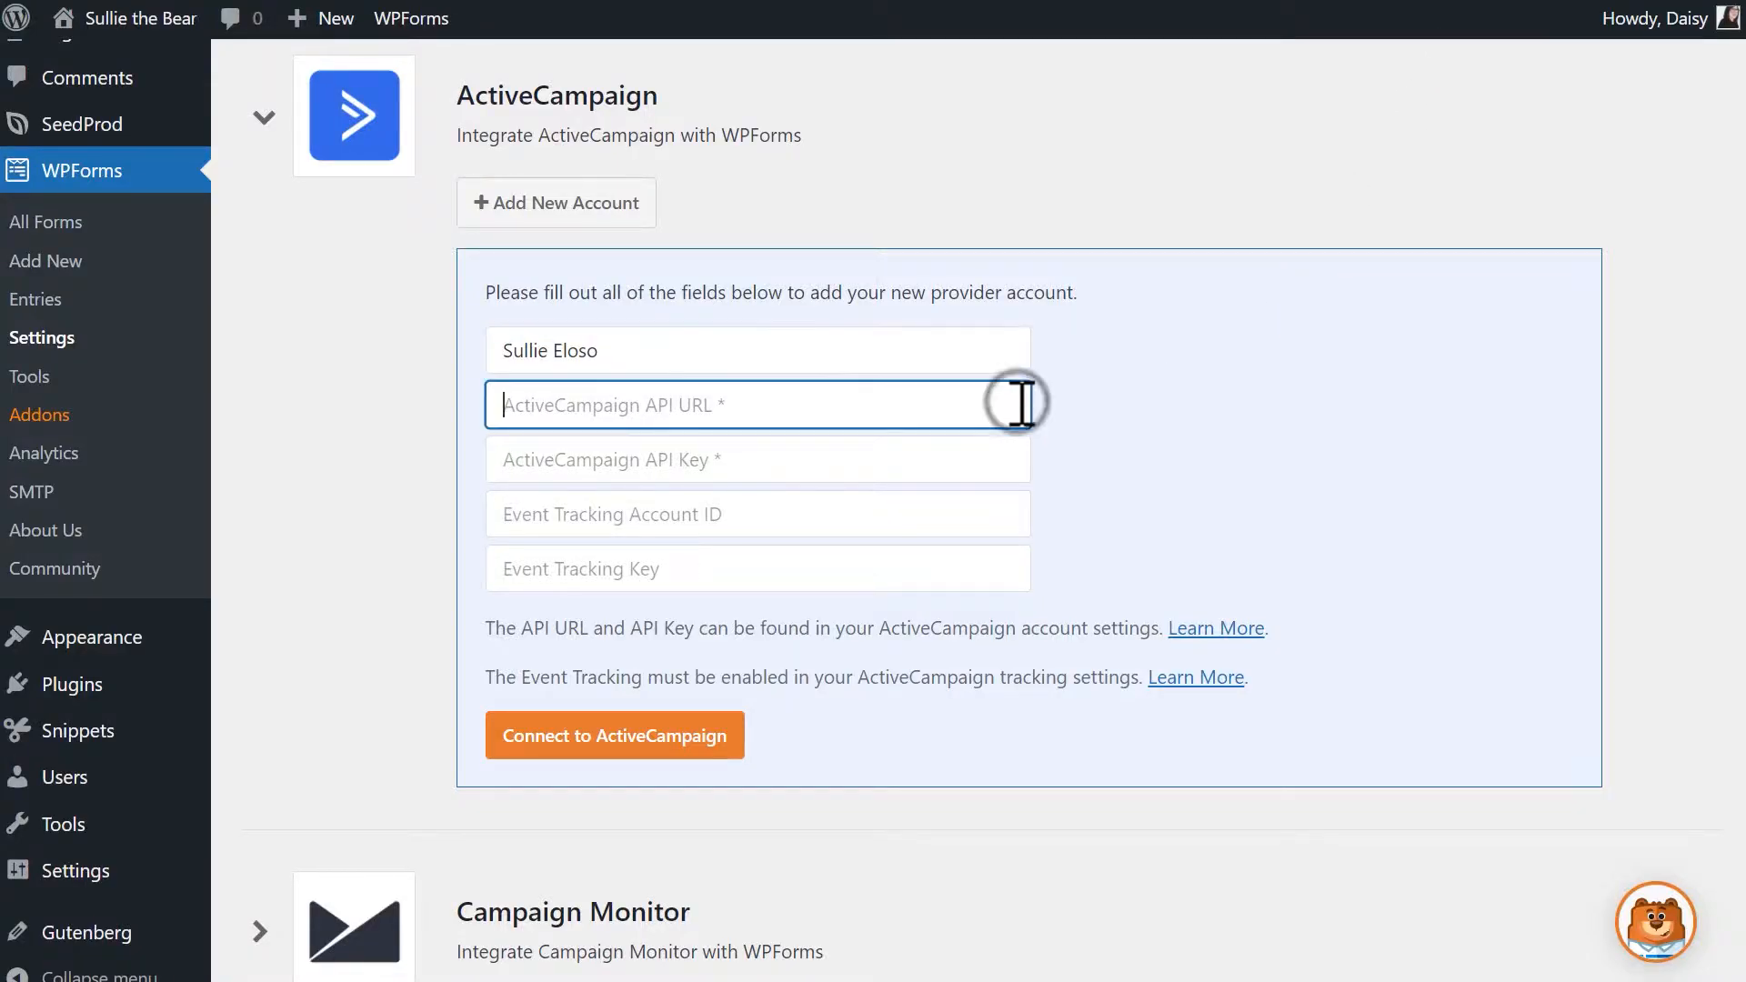
pyautogui.hotkey('ctrl', 'v')
pyautogui.click(835, 460)
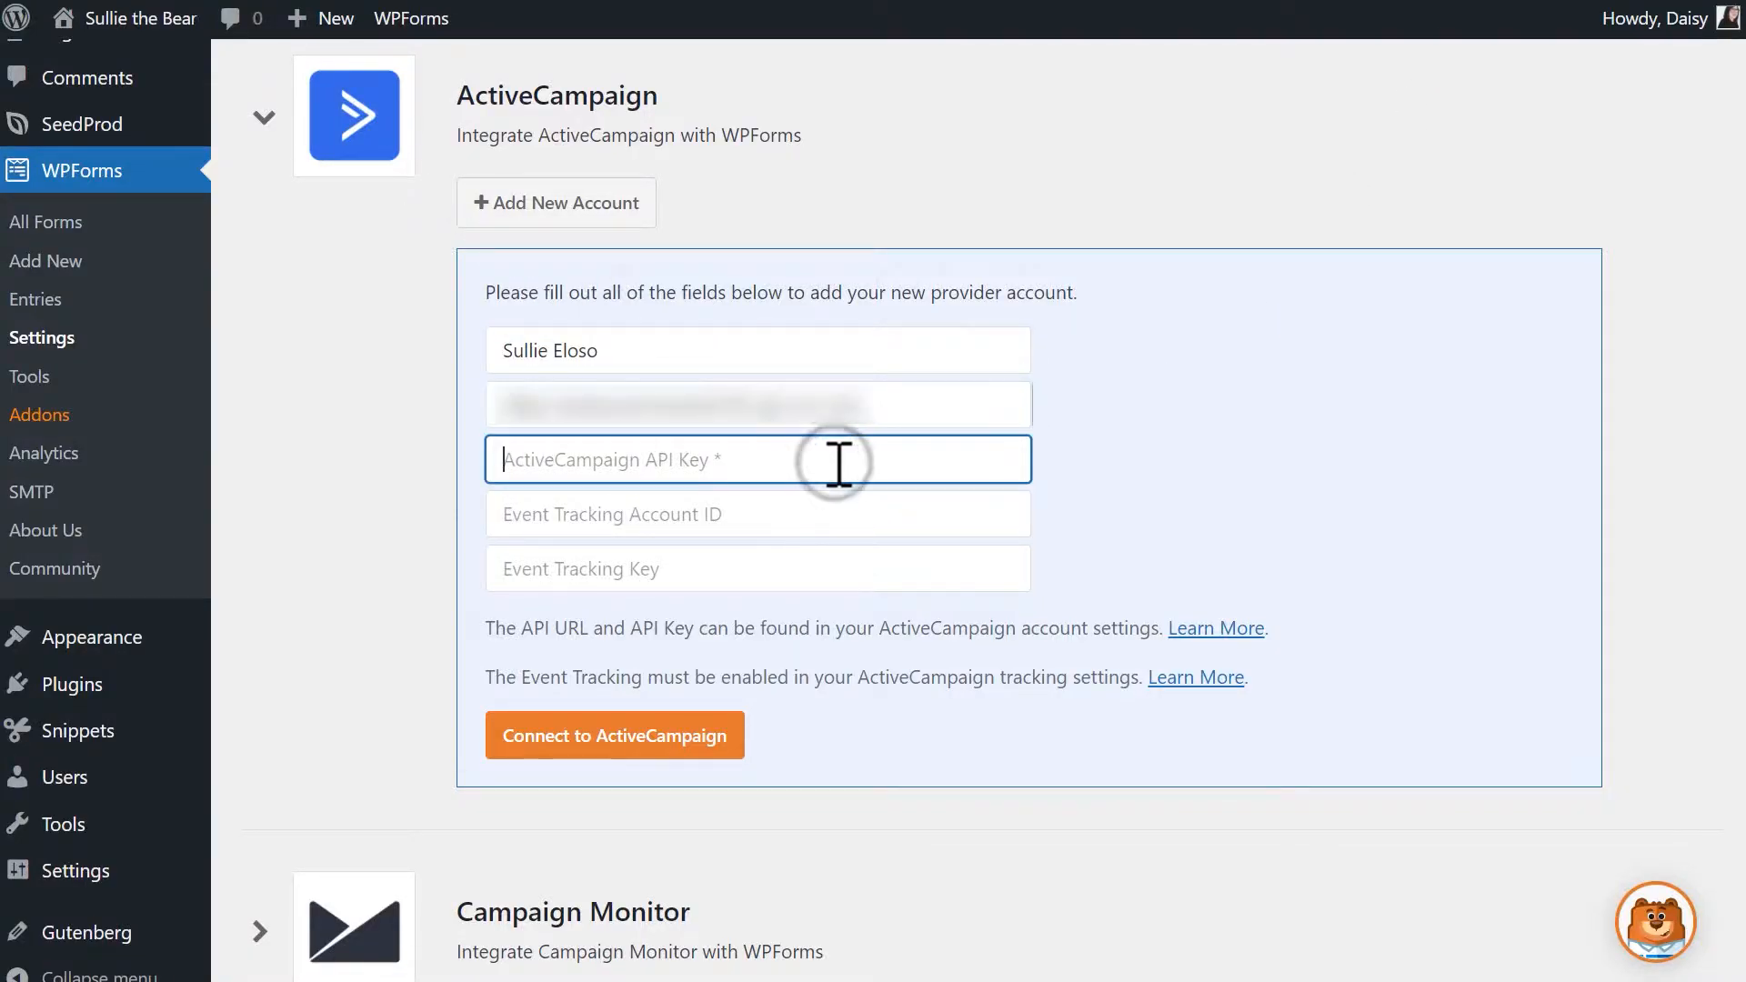
pyautogui.hotkey('ctrl', 'v')
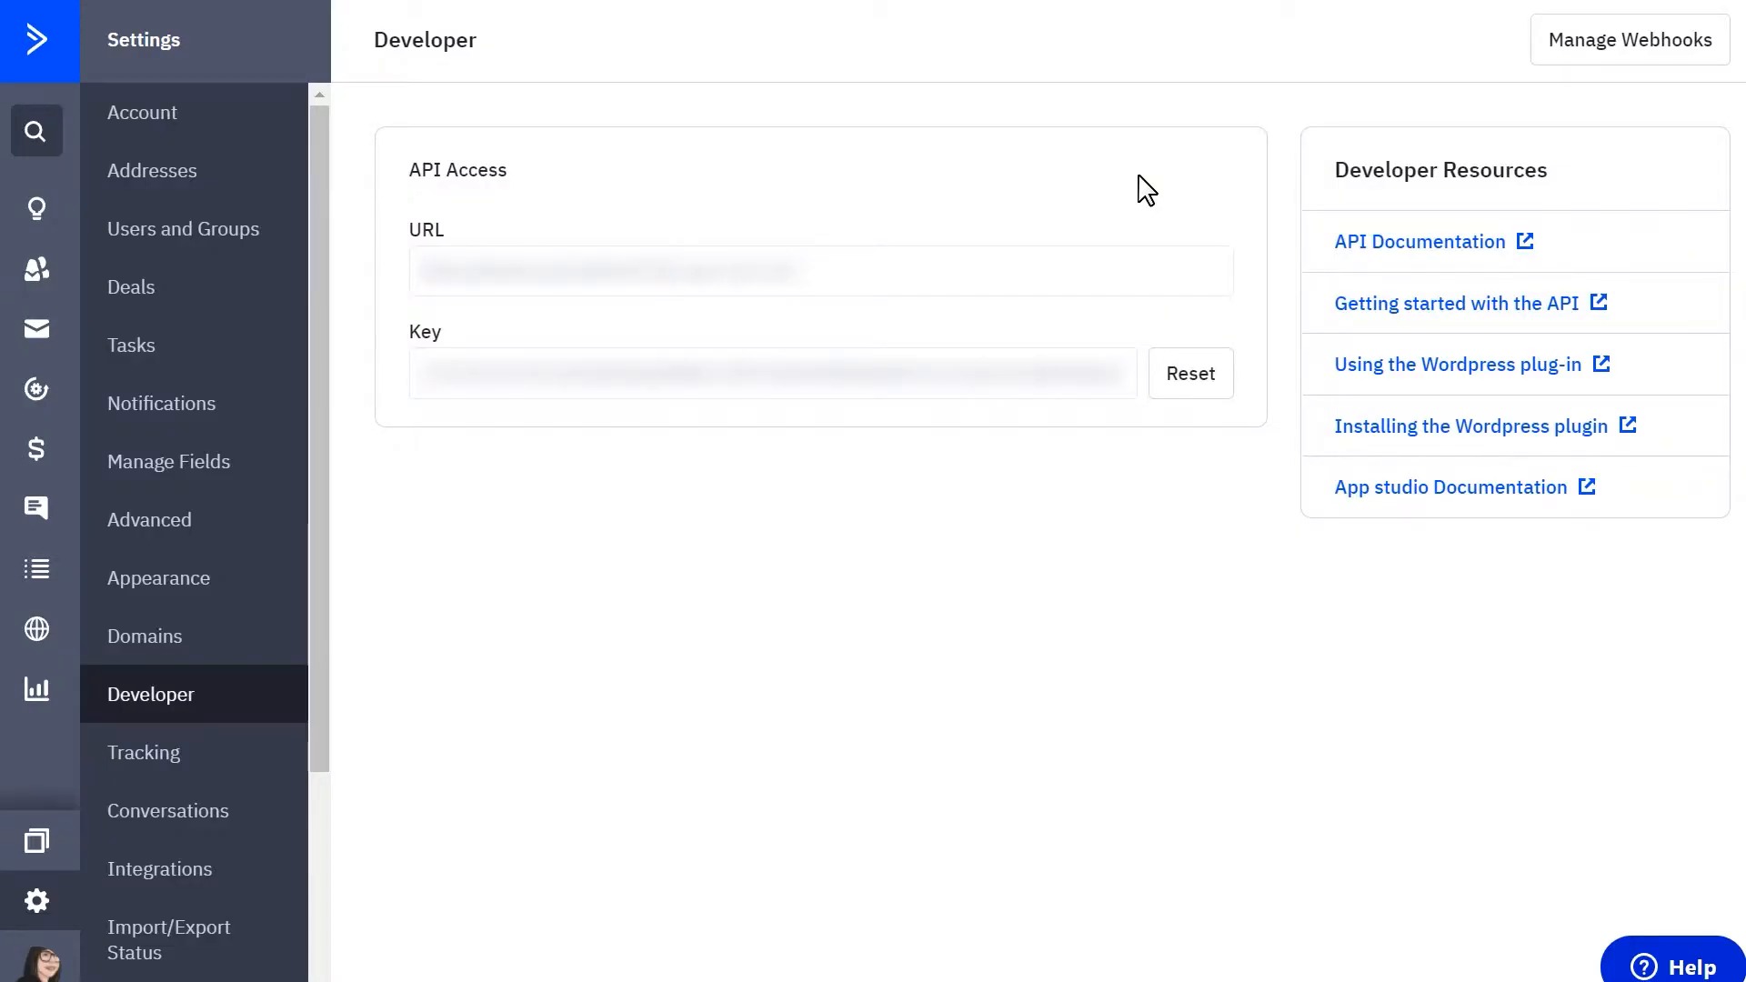
# Turn on Event Tracking in ActiveCampaign and paste its Event Key into WPForms.
pyautogui.click(246, 752)
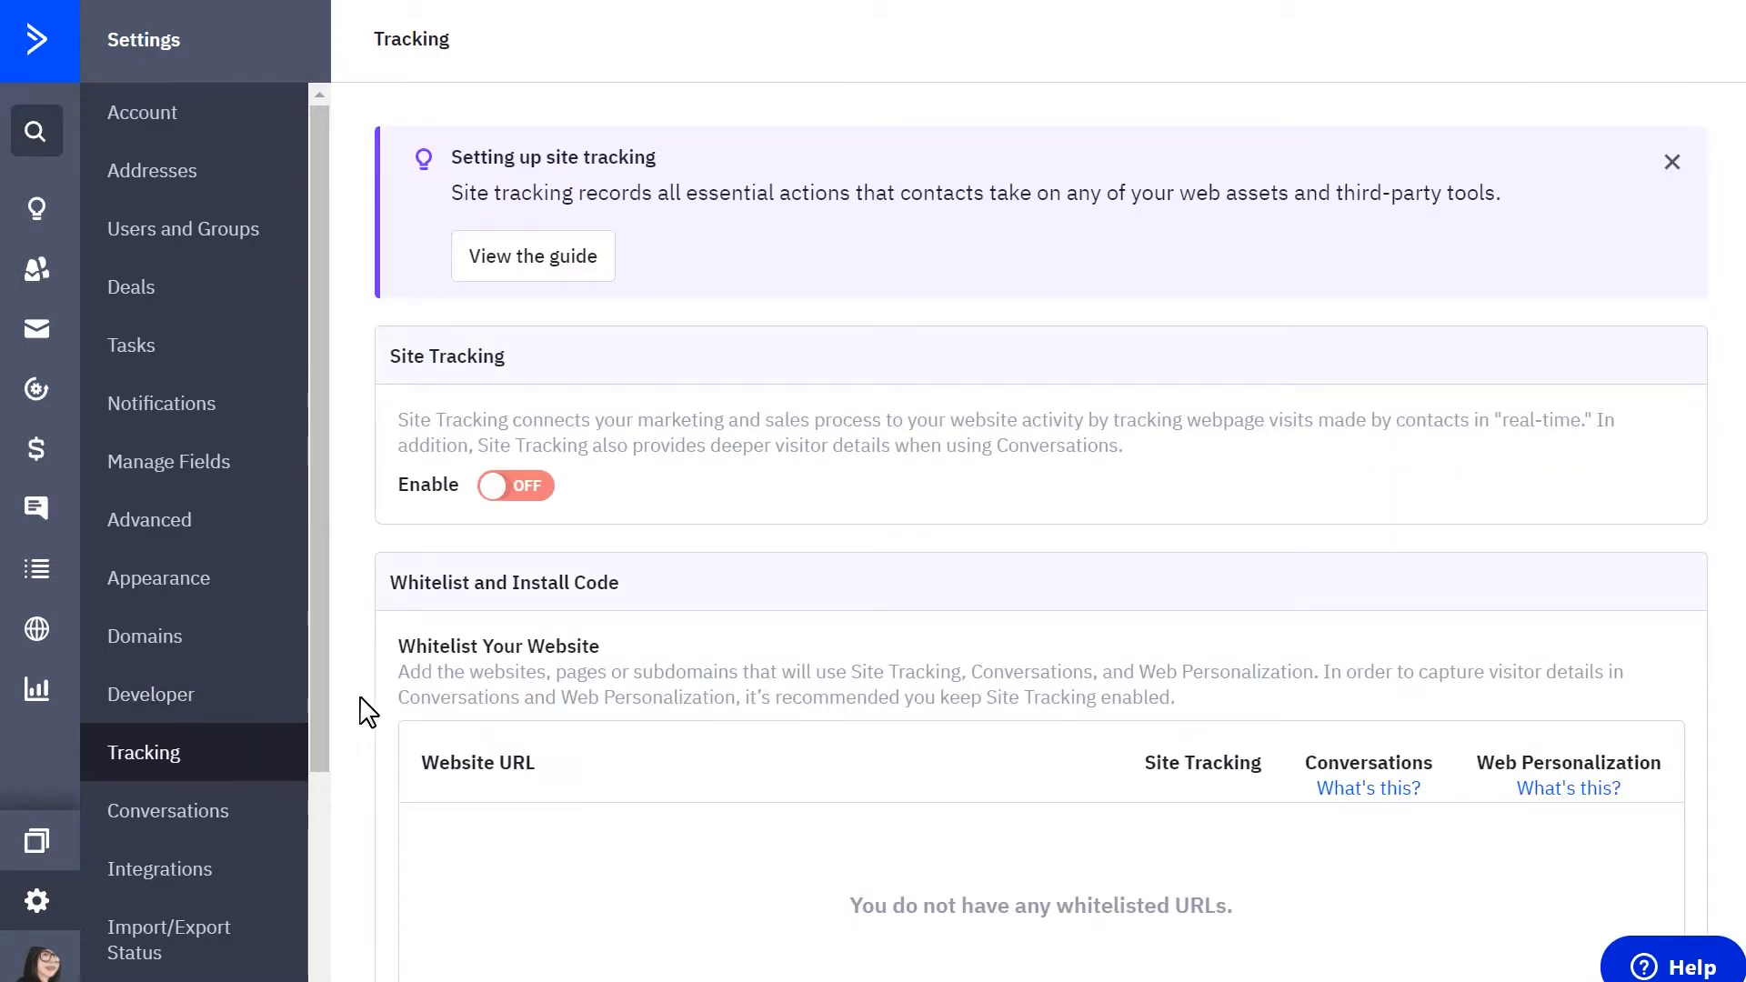
pyautogui.scroll(-5, 366, 709)
pyautogui.scroll(-3, 365, 710)
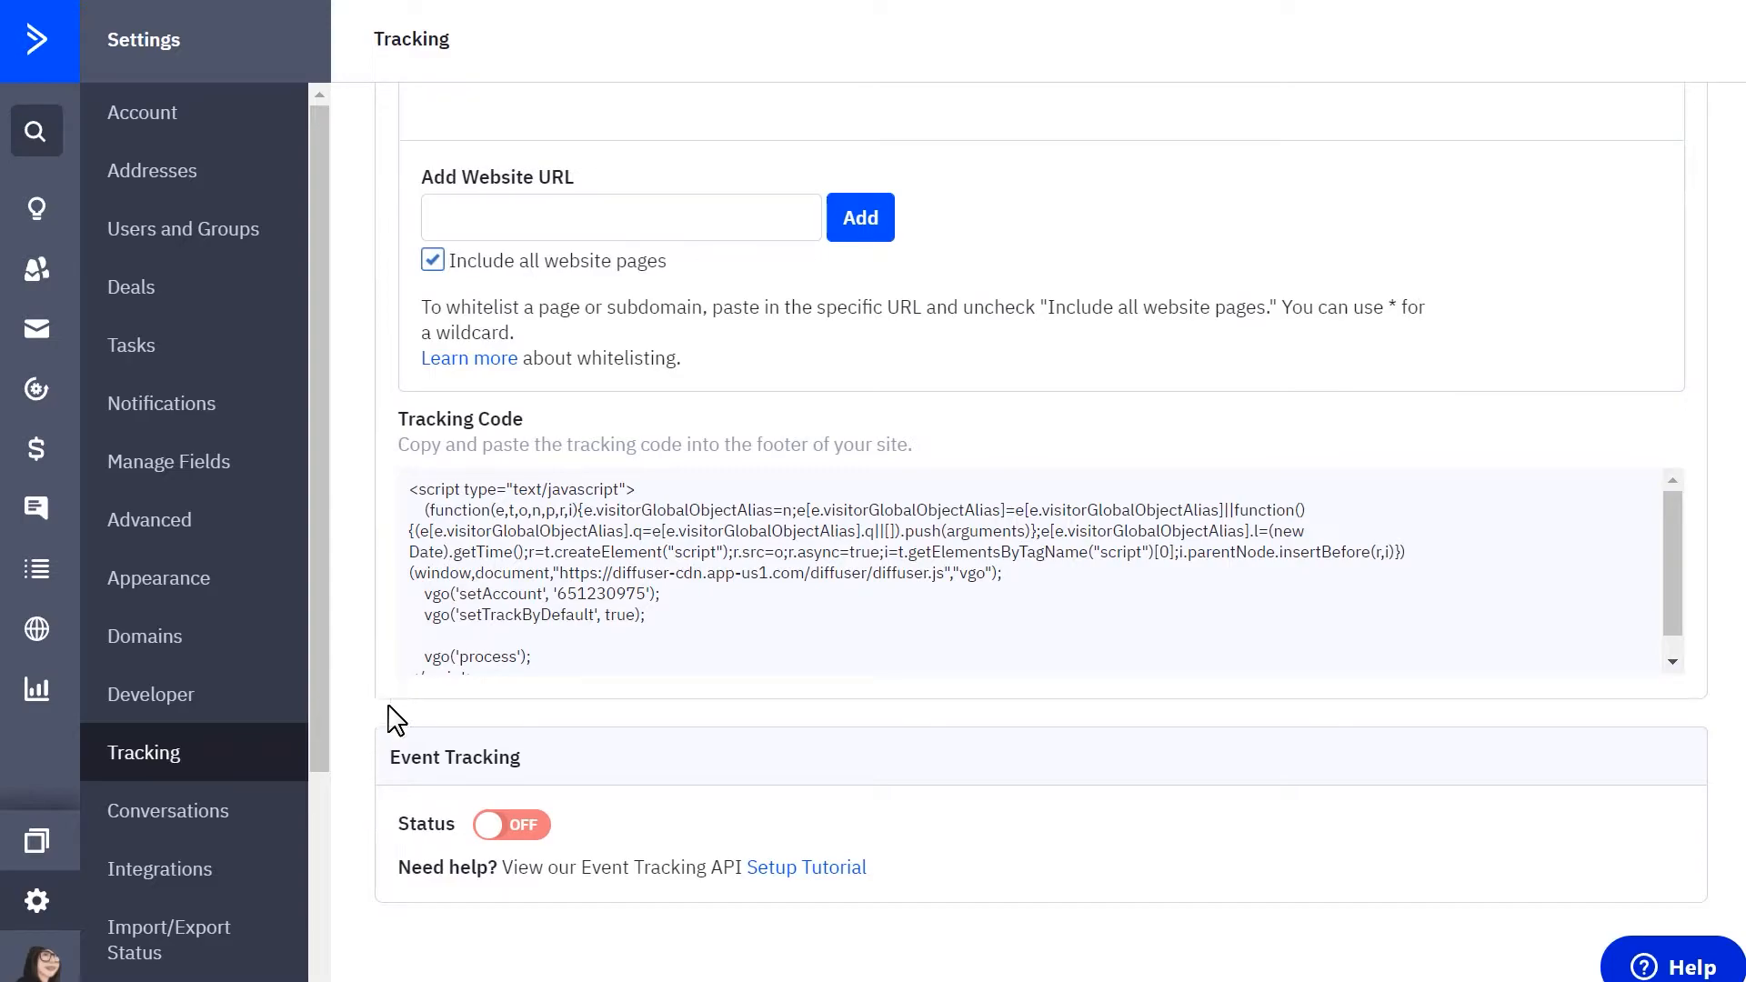
pyautogui.click(507, 825)
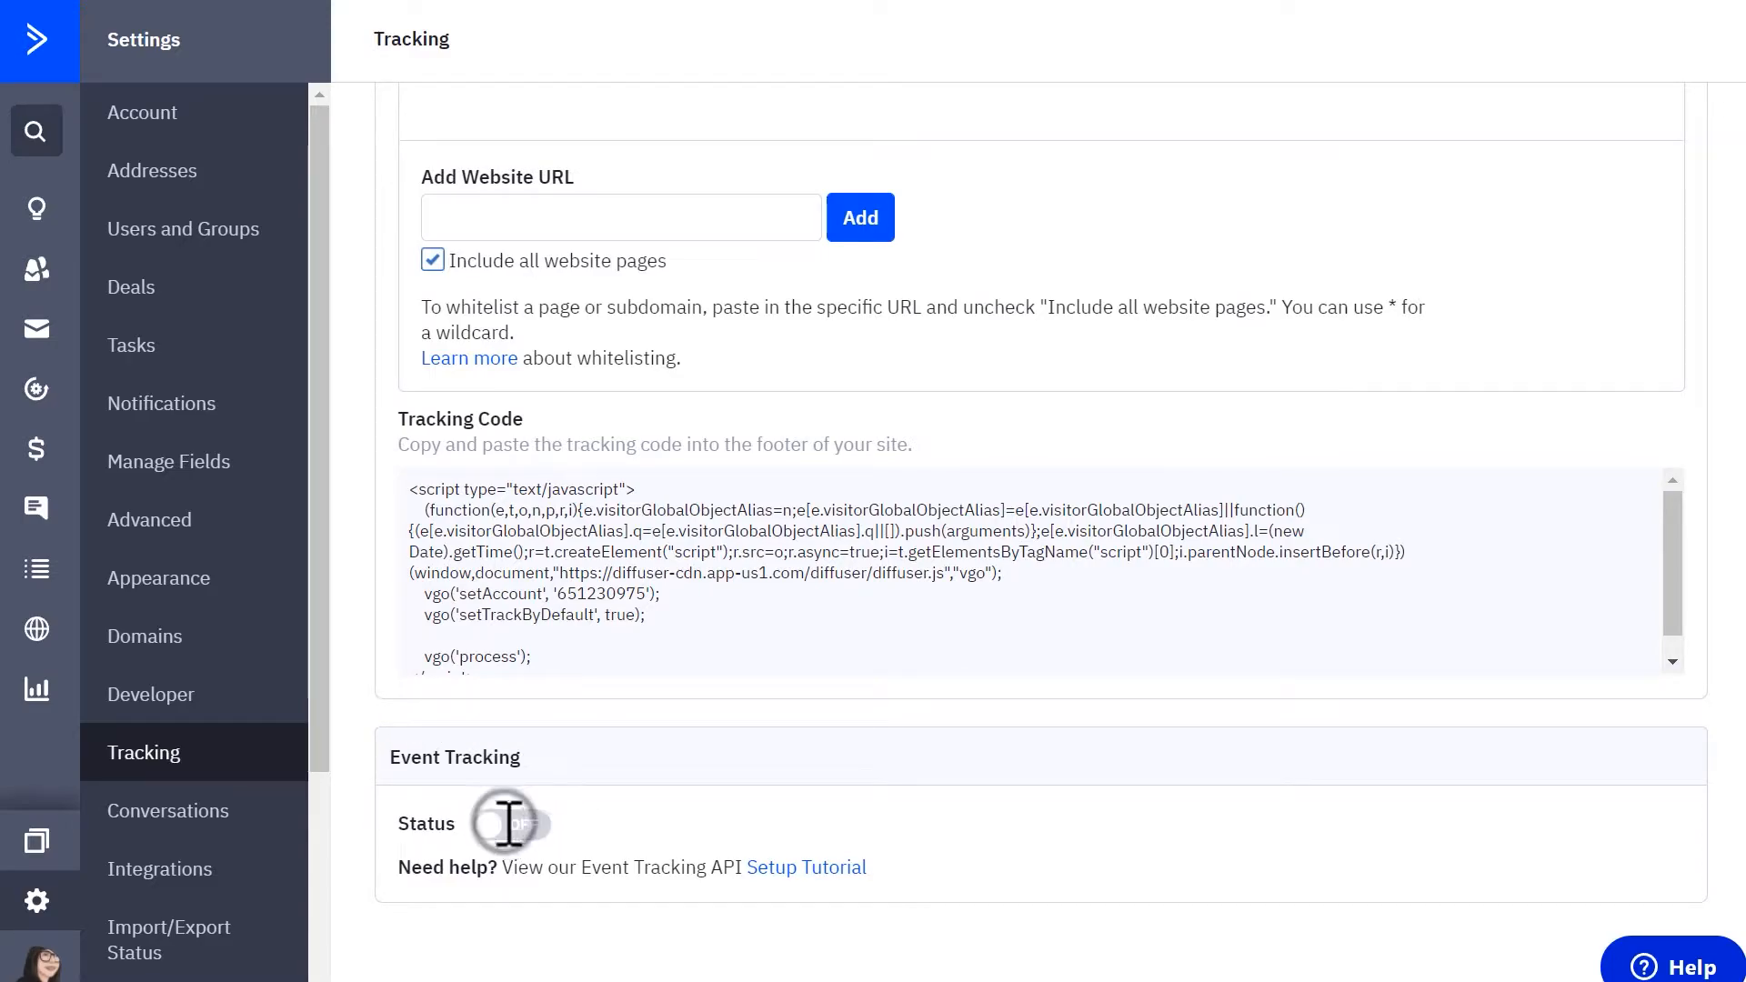
pyautogui.scroll(-5, 721, 775)
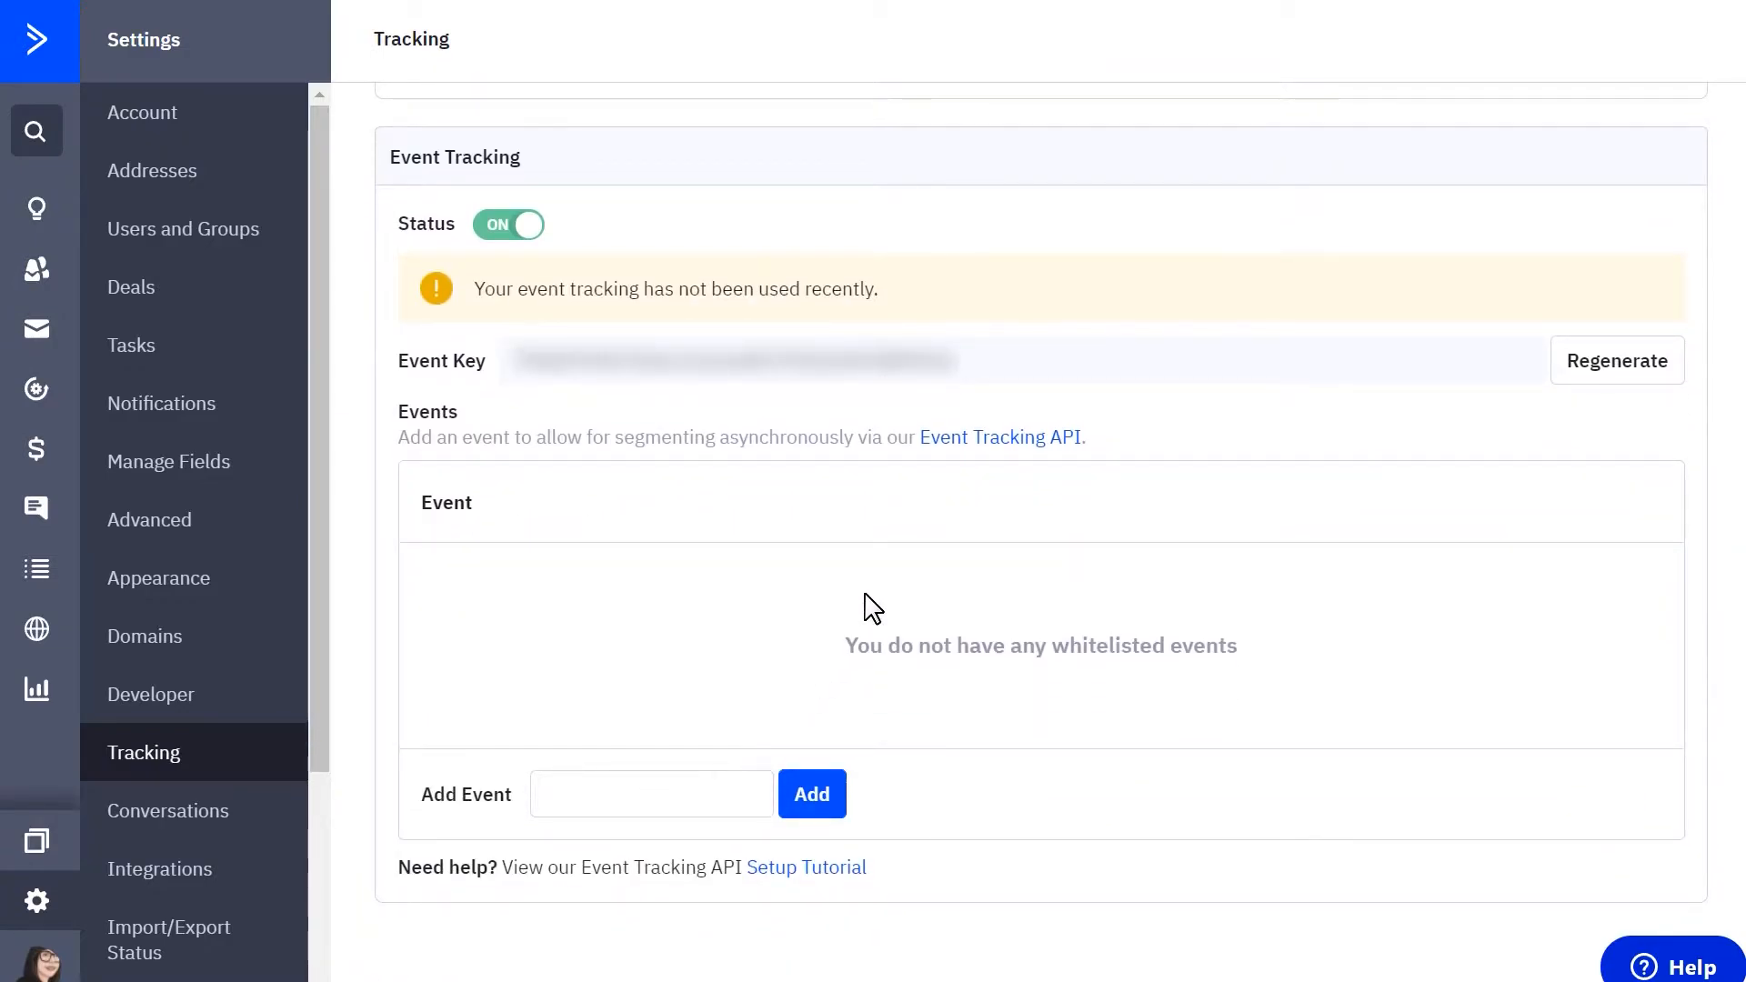
pyautogui.click(1015, 360)
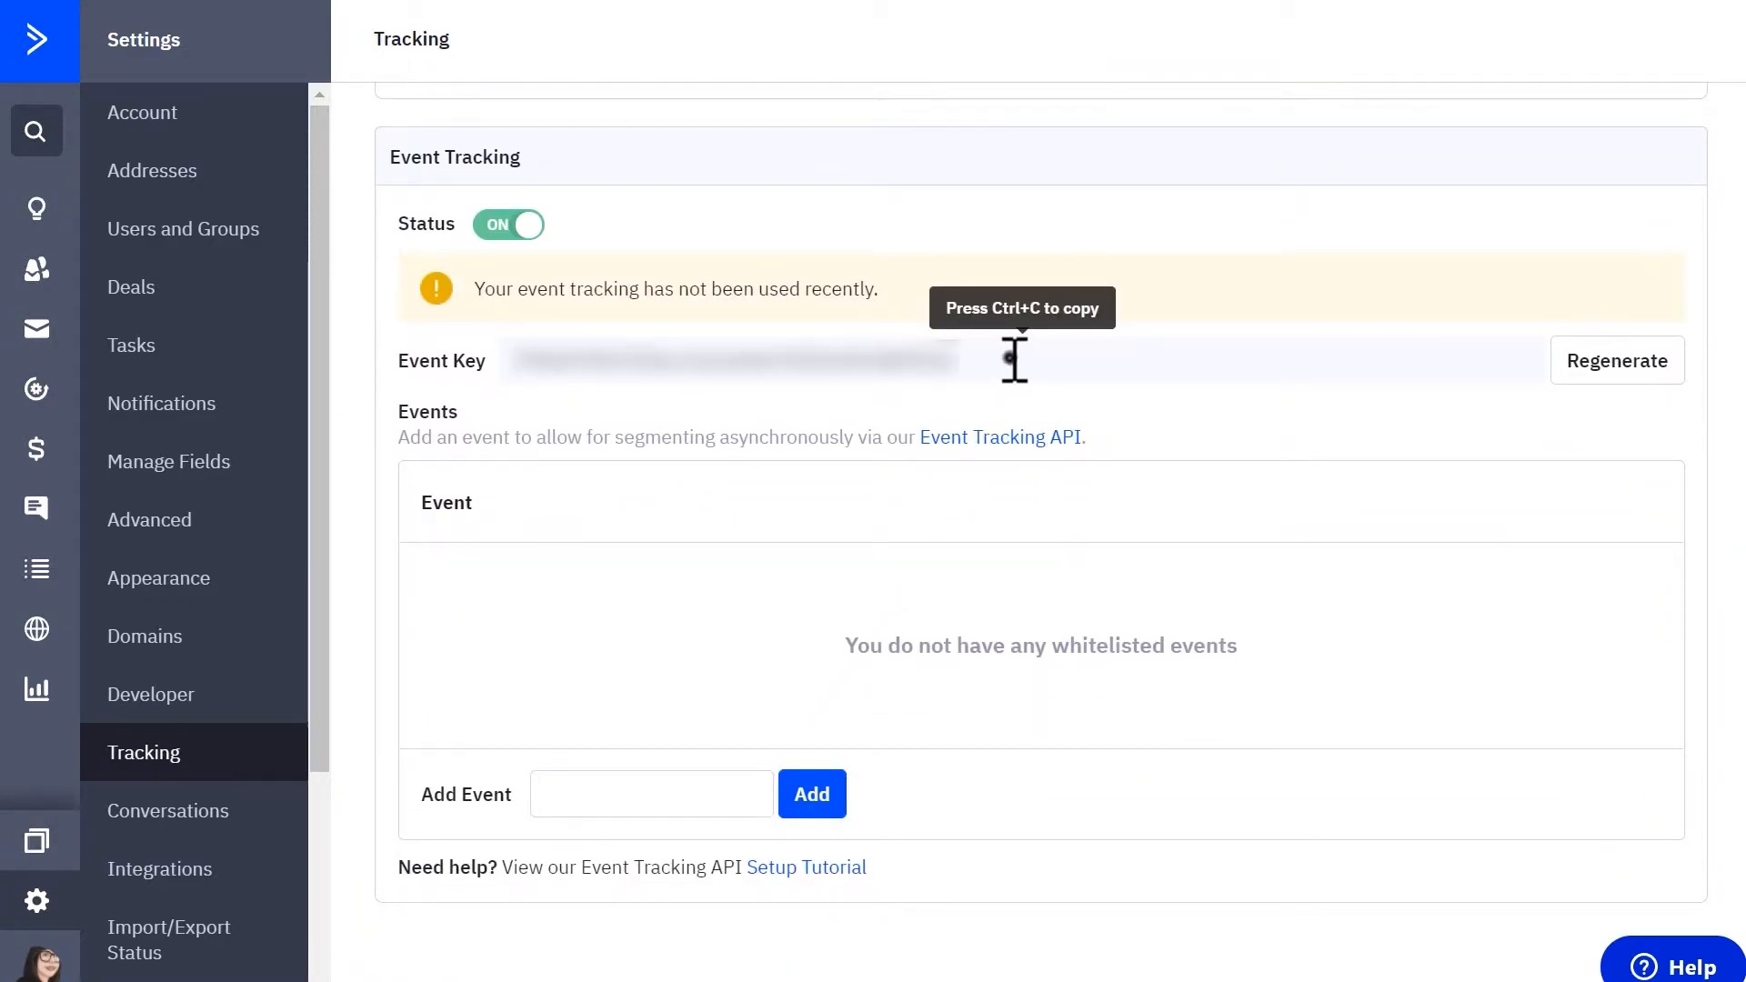
pyautogui.hotkey('ctrl', 'c')
pyautogui.hotkey('ctrl', 'Tab')
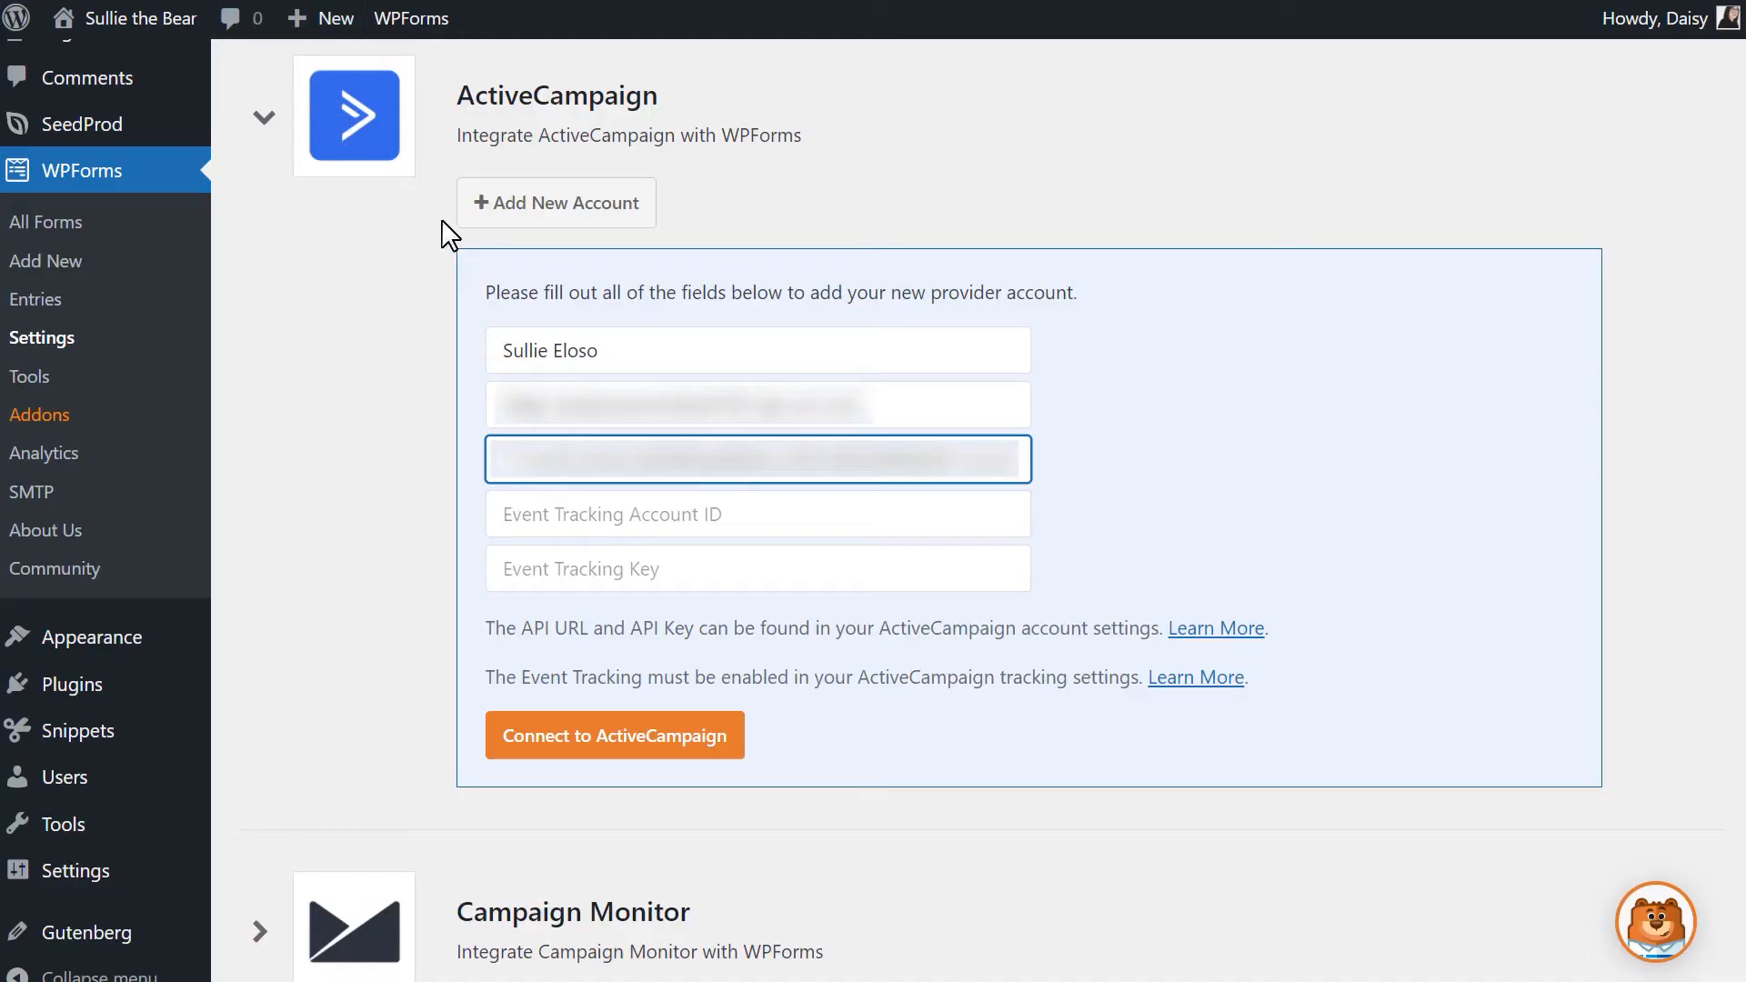
pyautogui.click(729, 569)
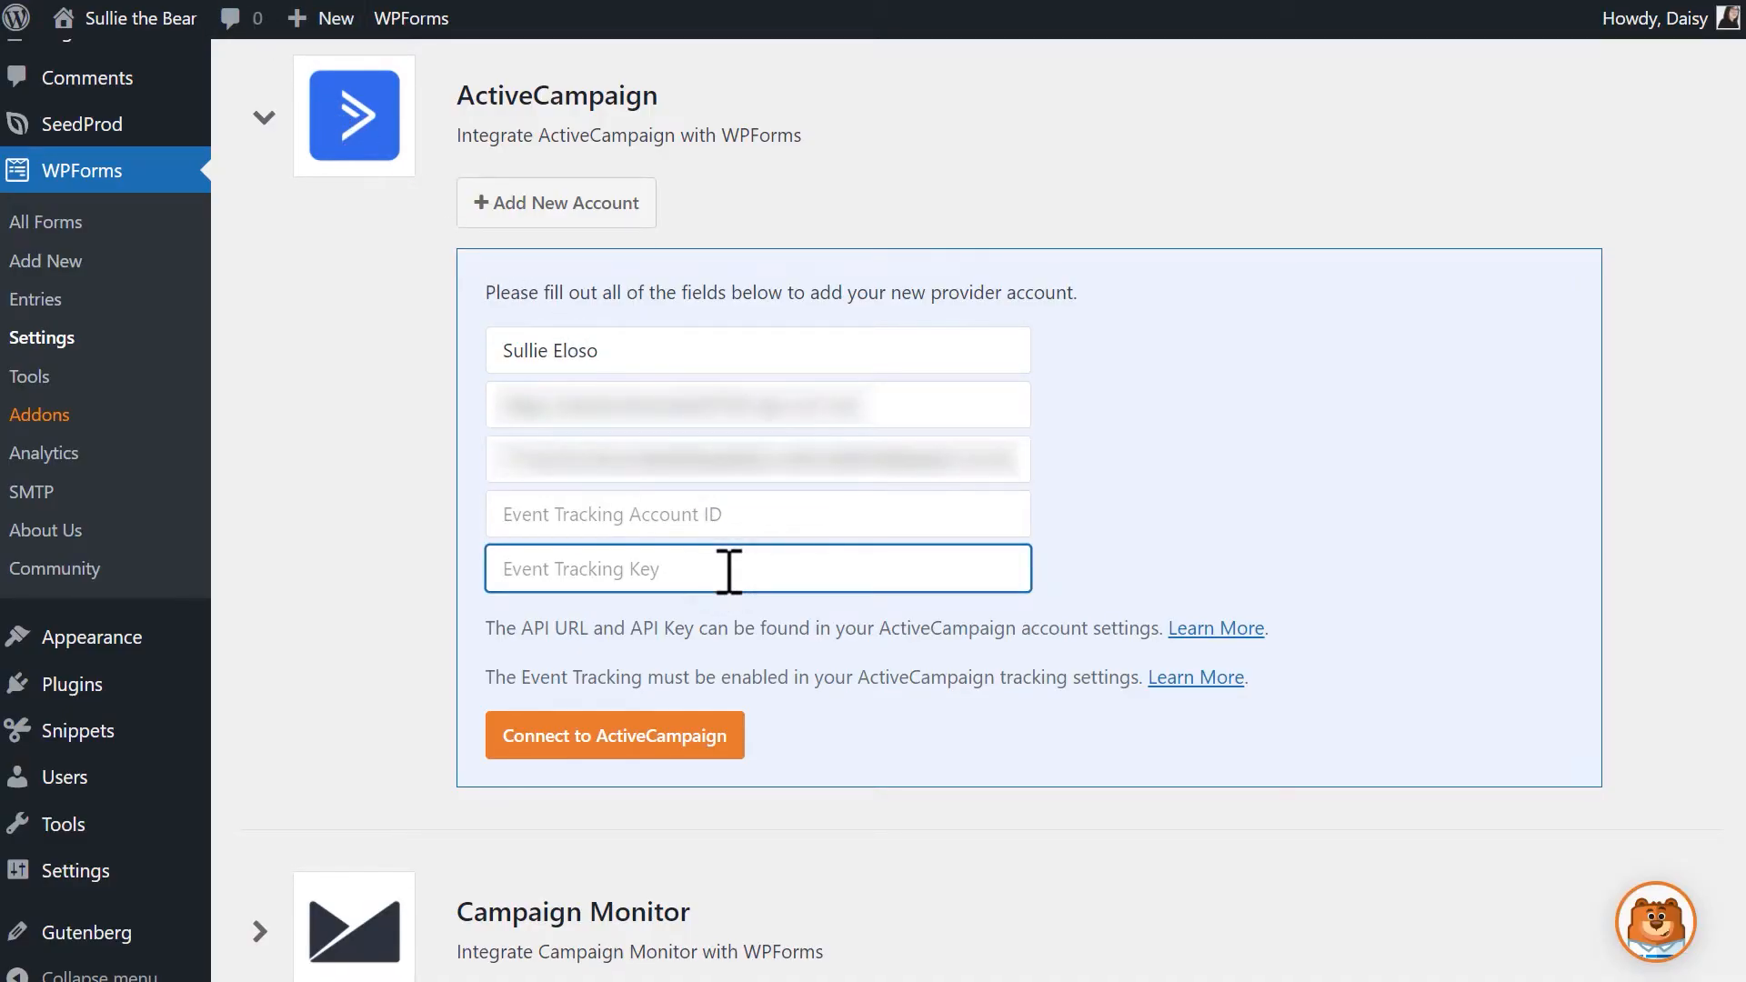
pyautogui.hotkey('ctrl', 'v')
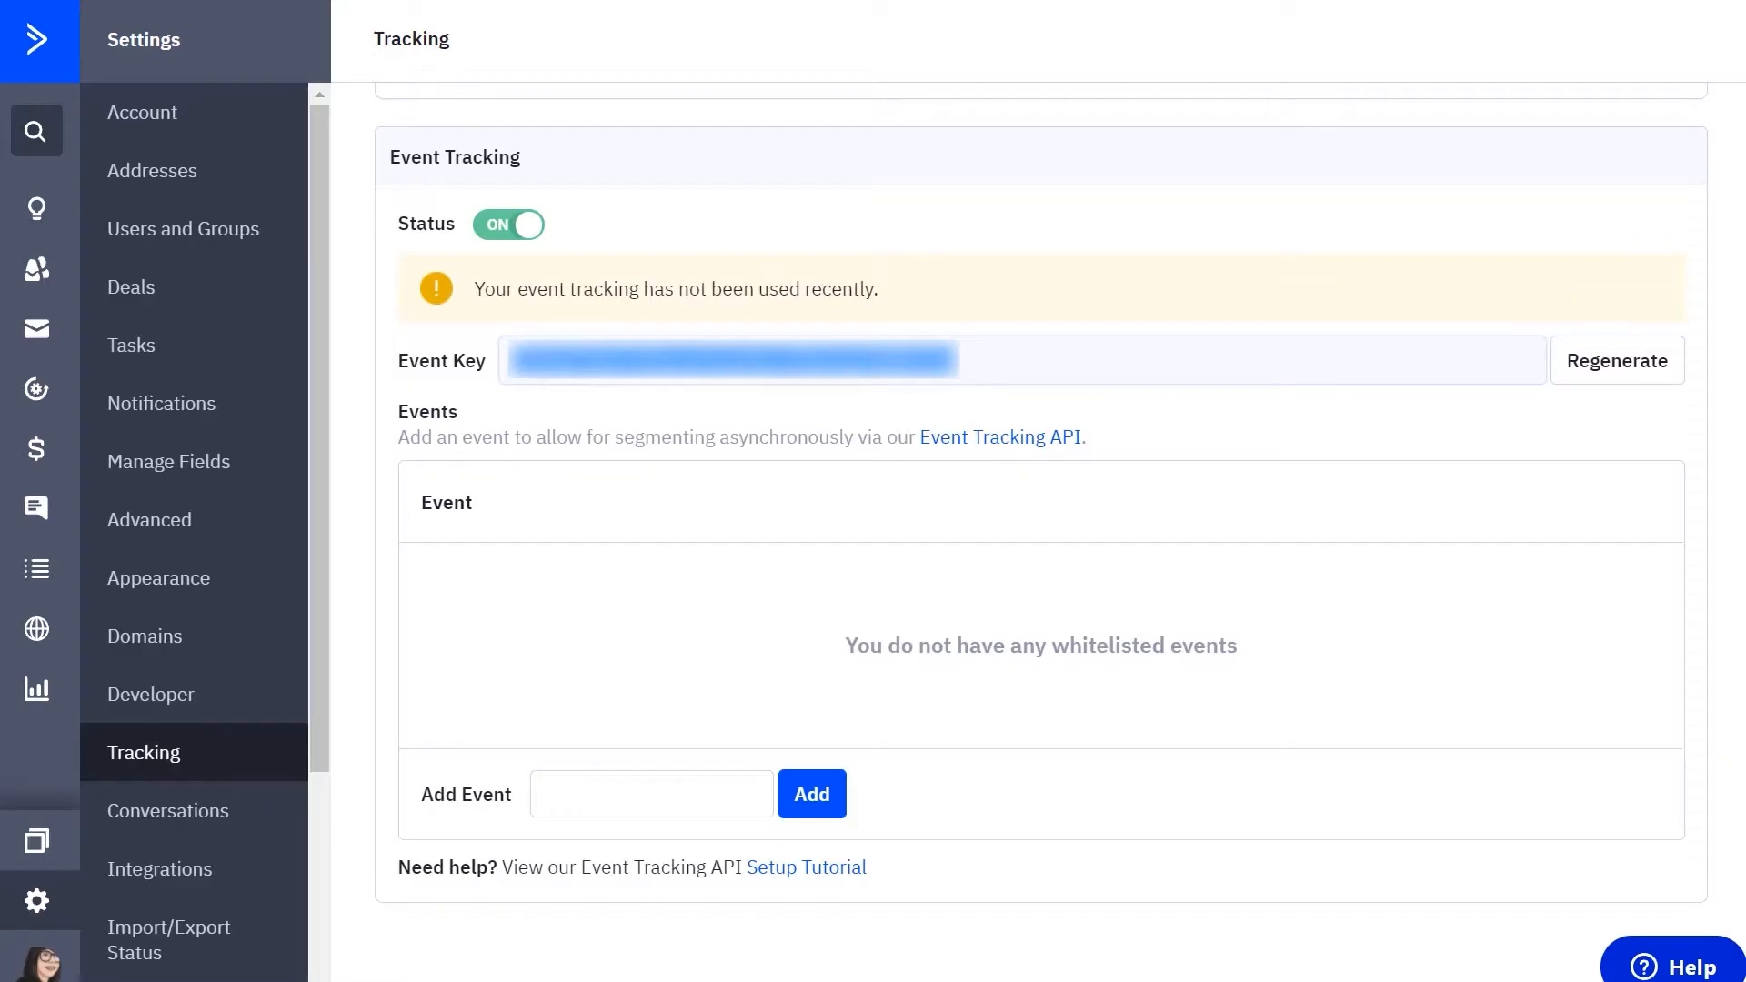
# Copy the account ID from the Event Tracking API details into WPForms' account ID field.
pyautogui.click(1264, 155)
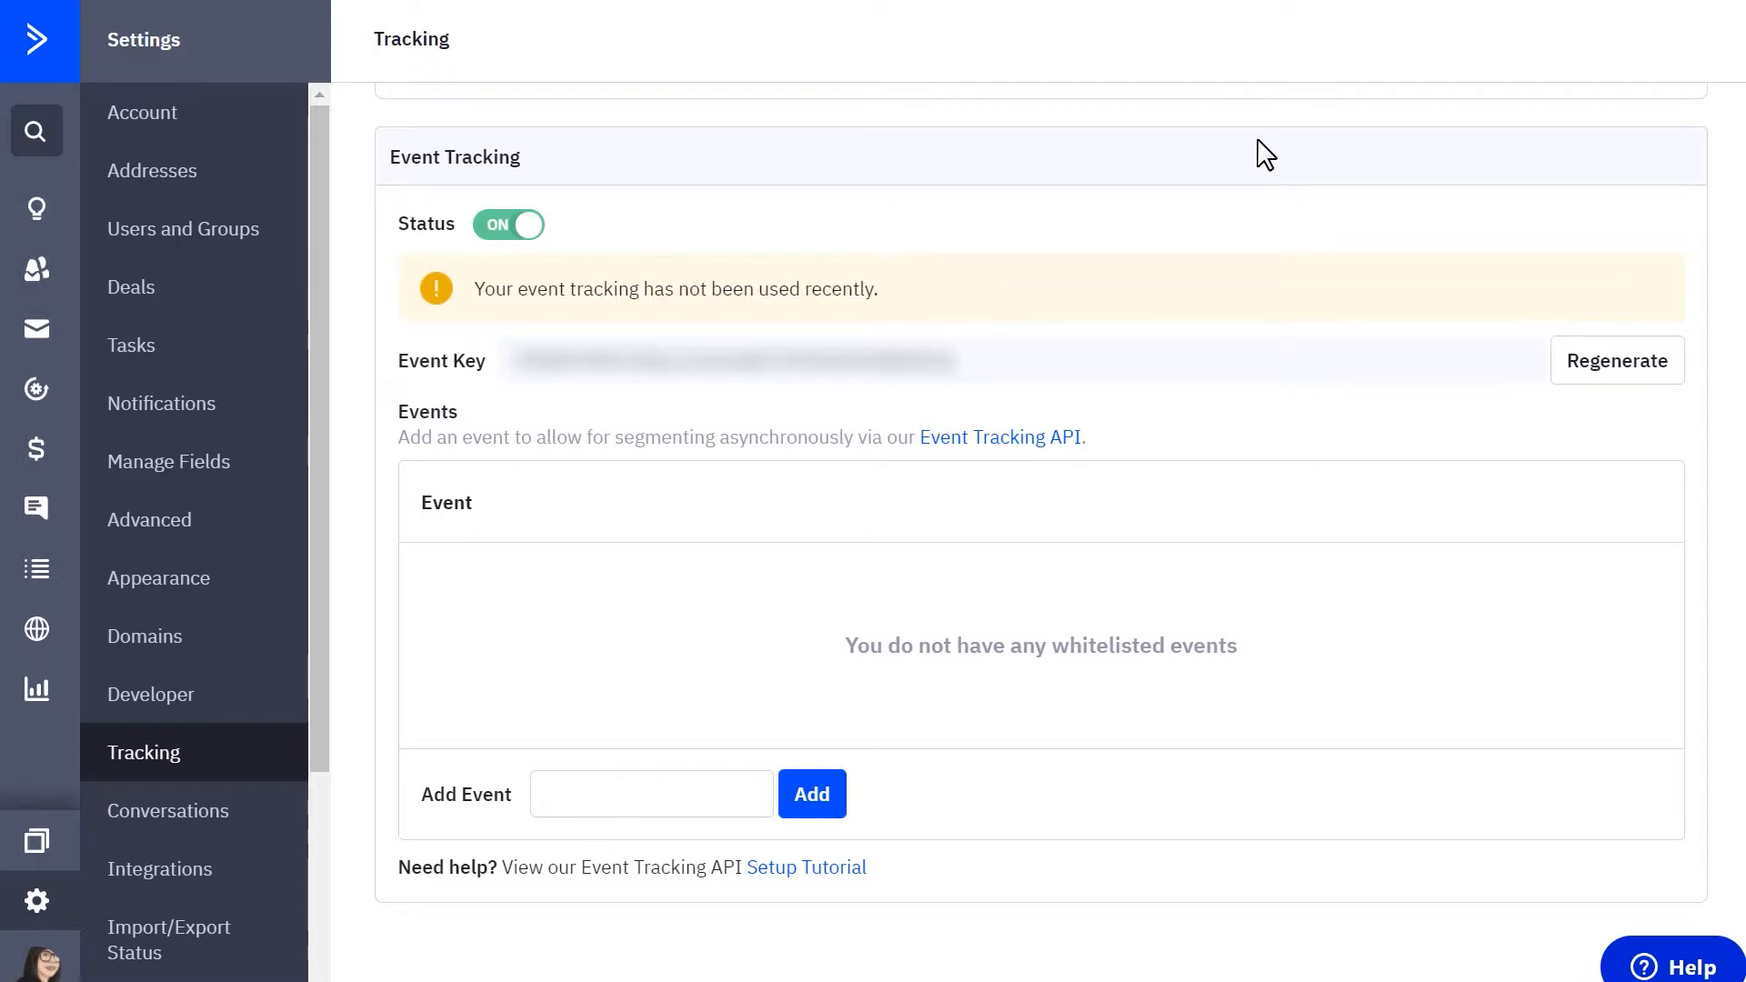
pyautogui.click(1041, 436)
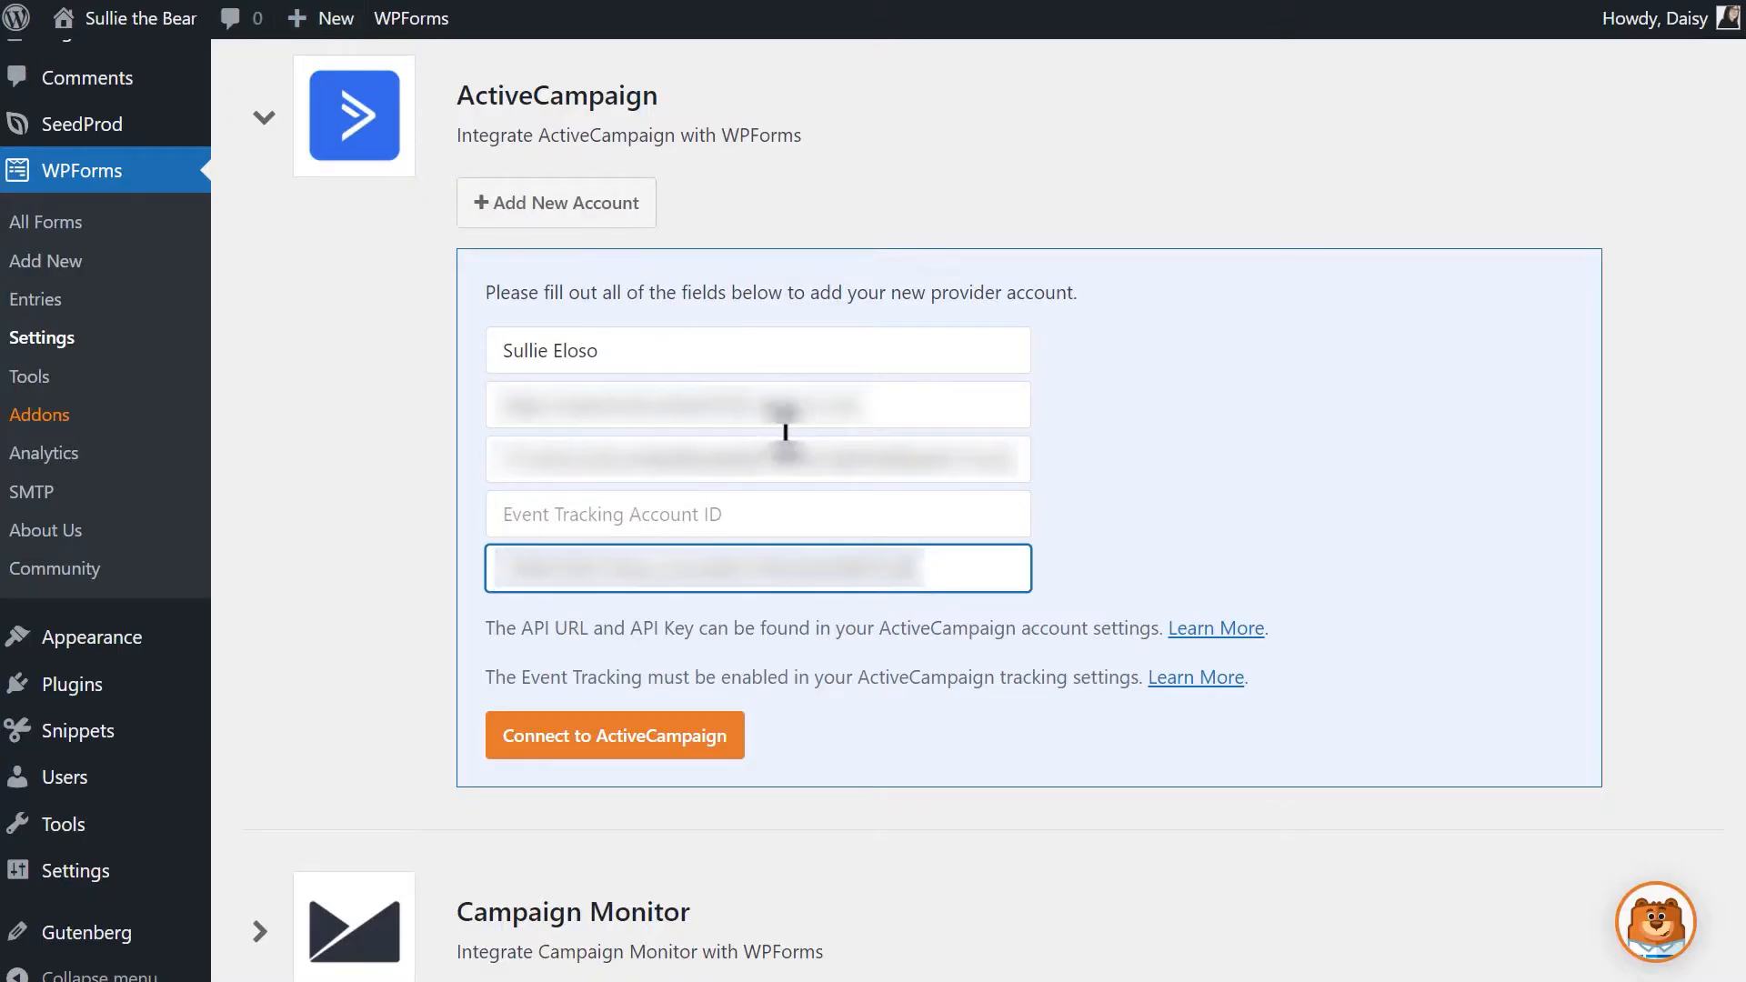
pyautogui.click(827, 510)
pyautogui.hotkey('ctrl', 'v')
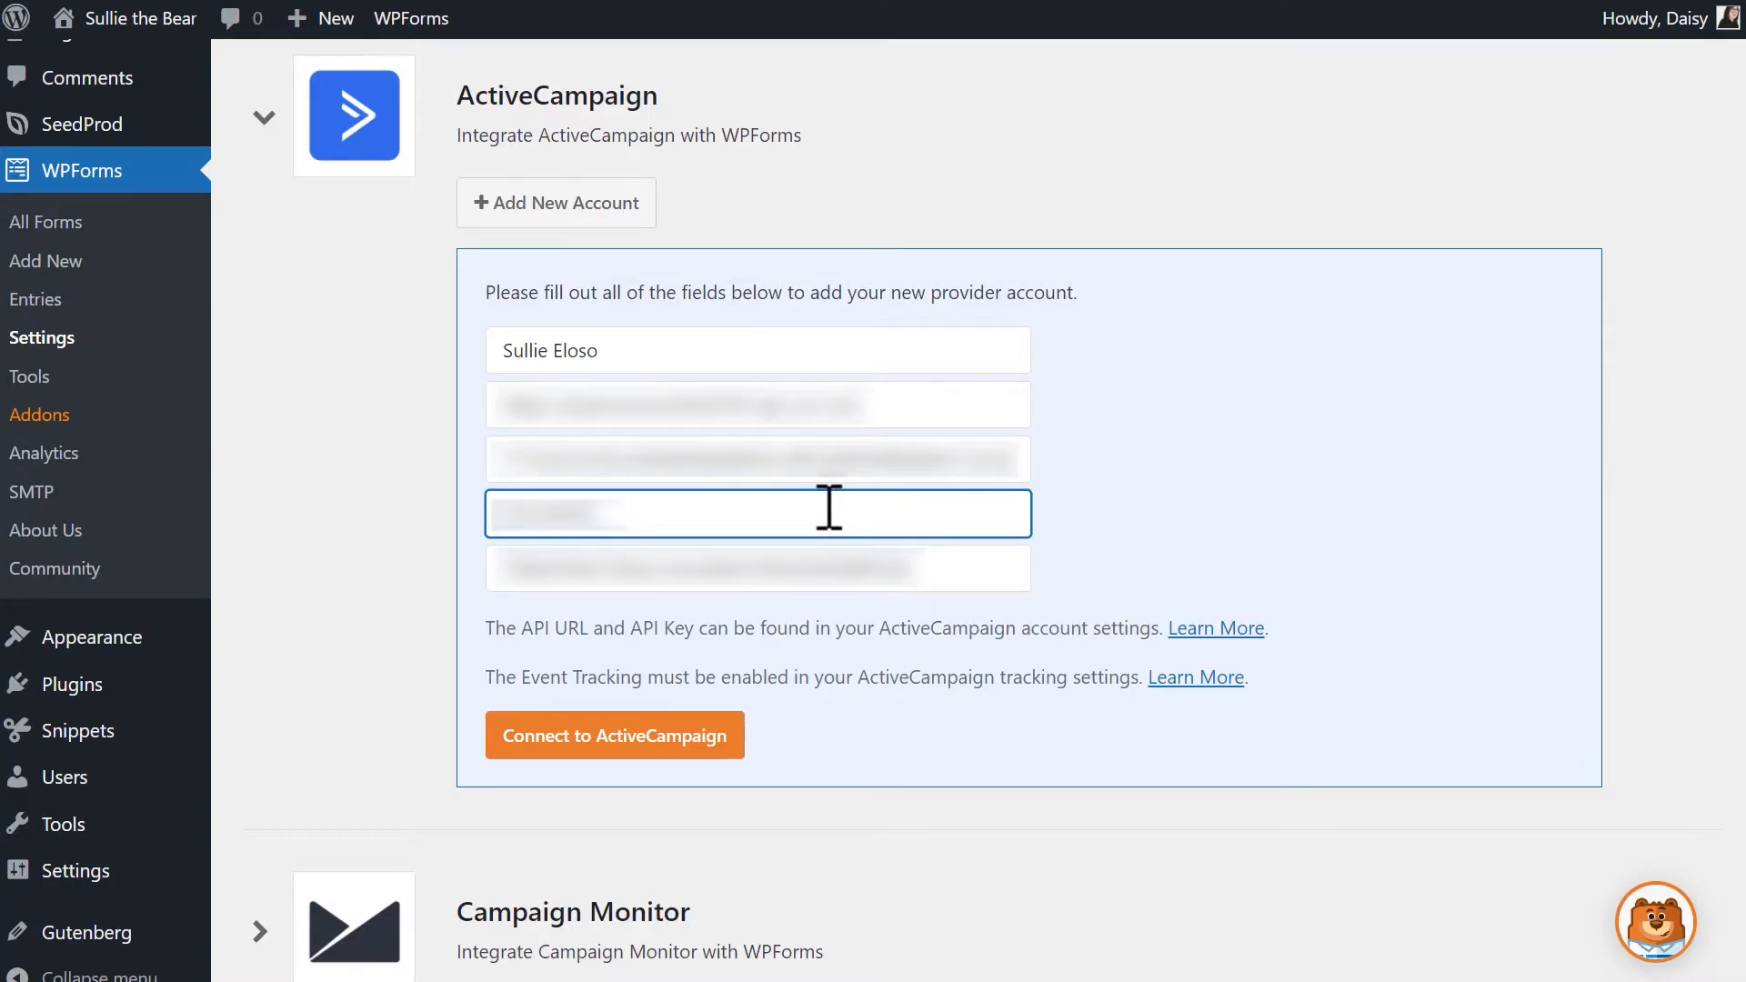
# Connect the ActiveCampaign account, then start a new form with Add New.
pyautogui.click(724, 737)
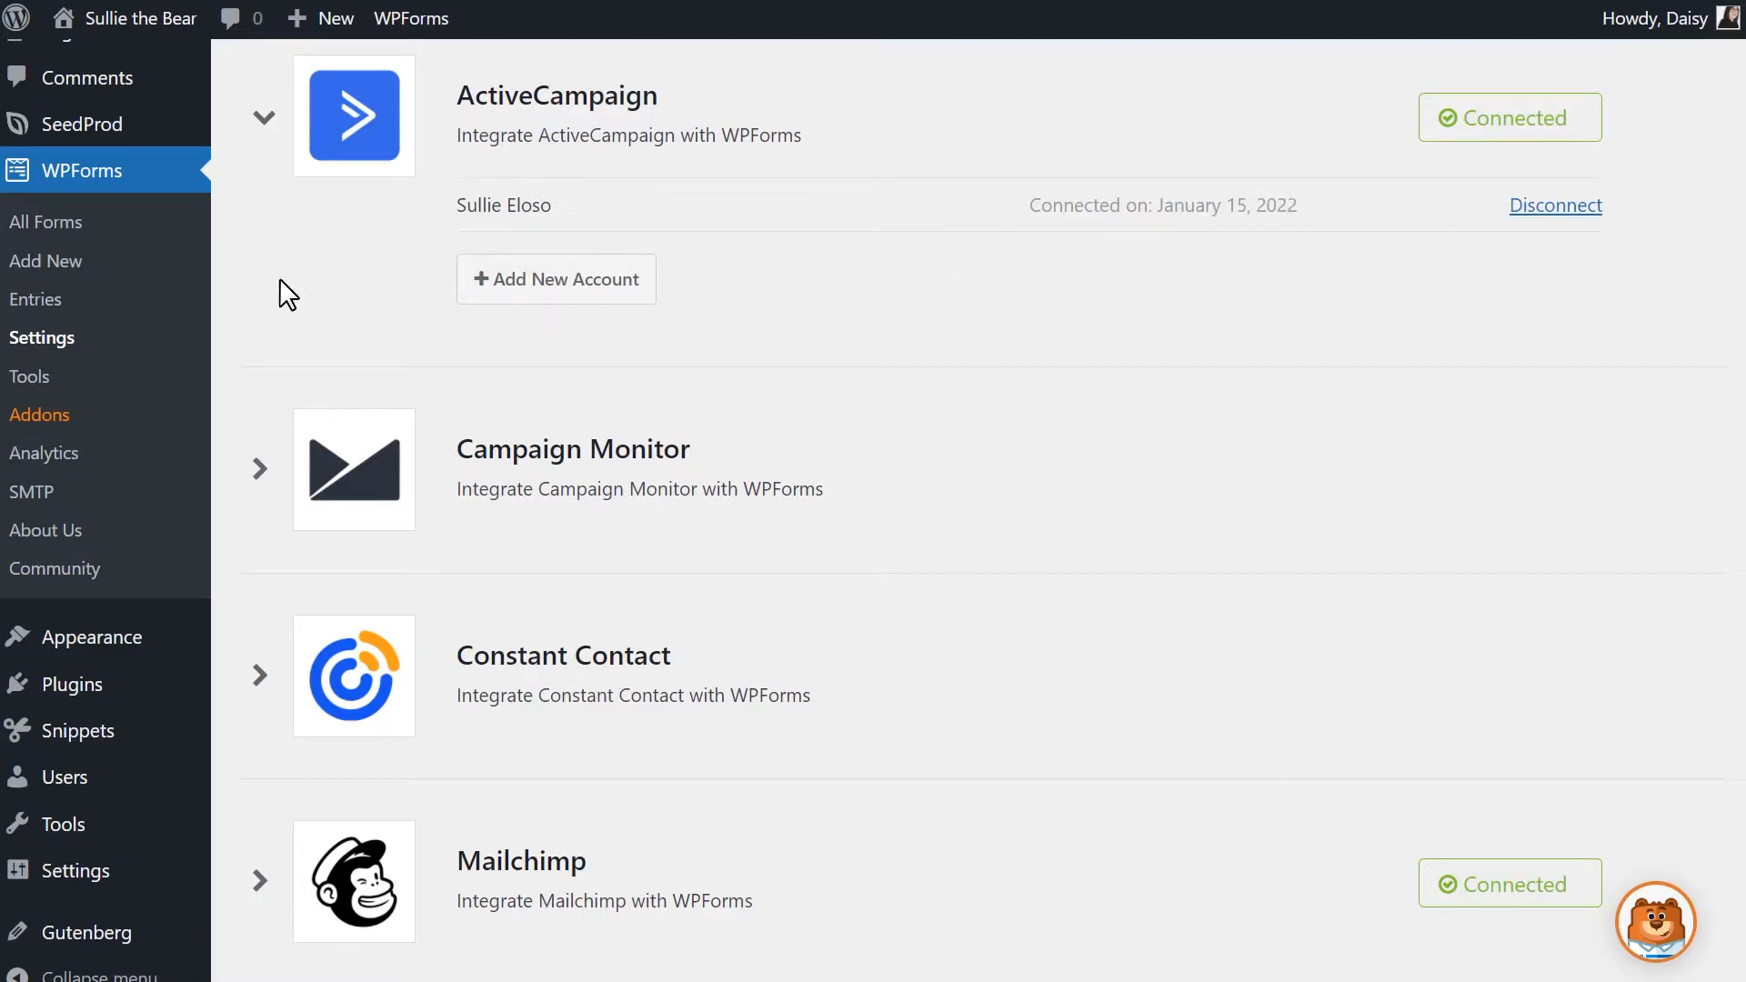
pyautogui.click(120, 277)
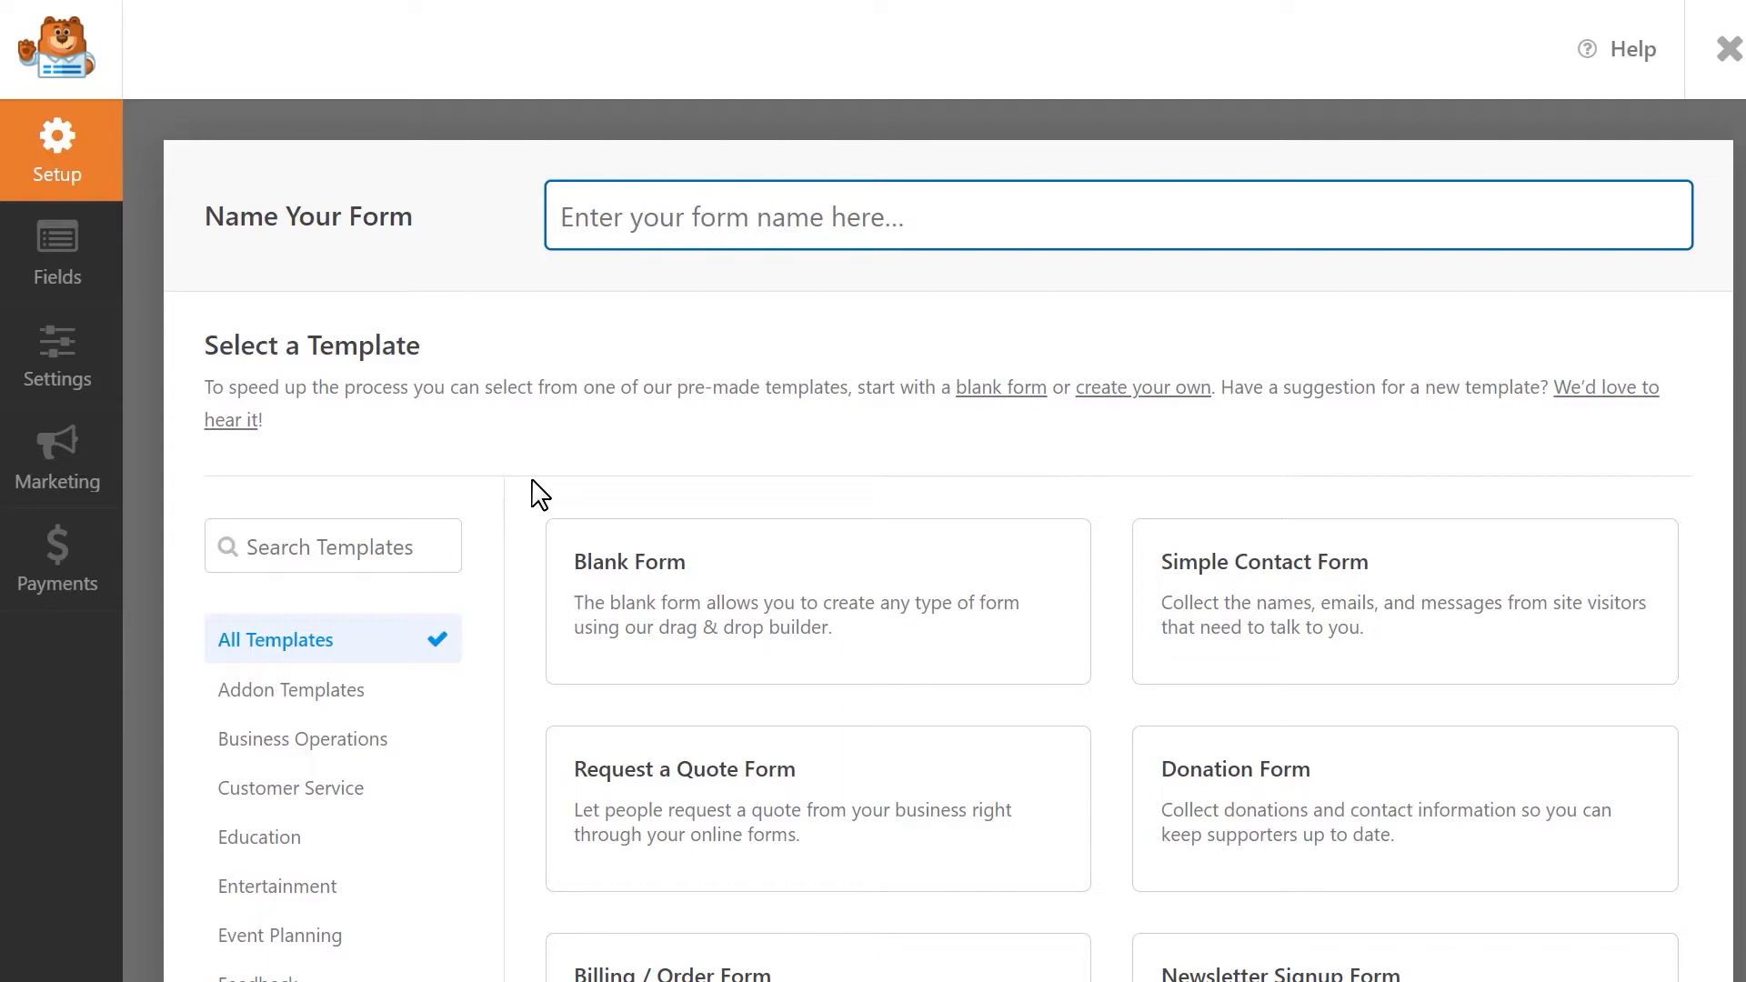
pyautogui.scroll(-5, 538, 494)
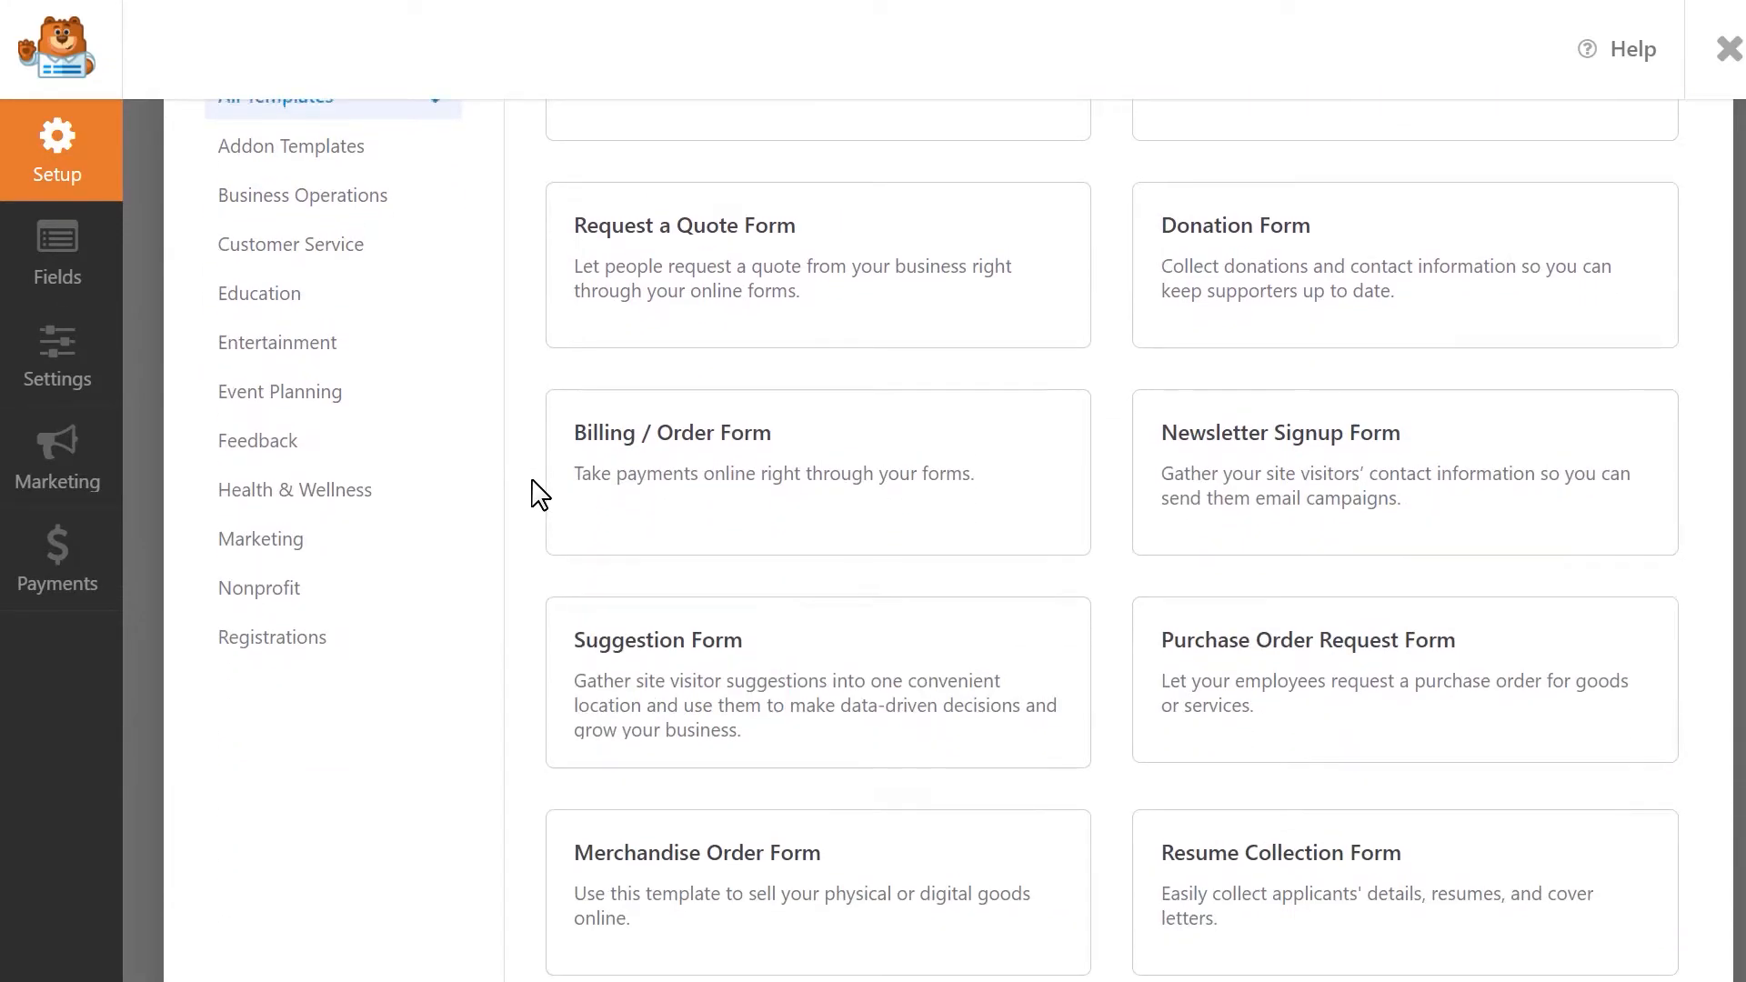
pyautogui.scroll(5, 539, 495)
pyautogui.scroll(1, 538, 495)
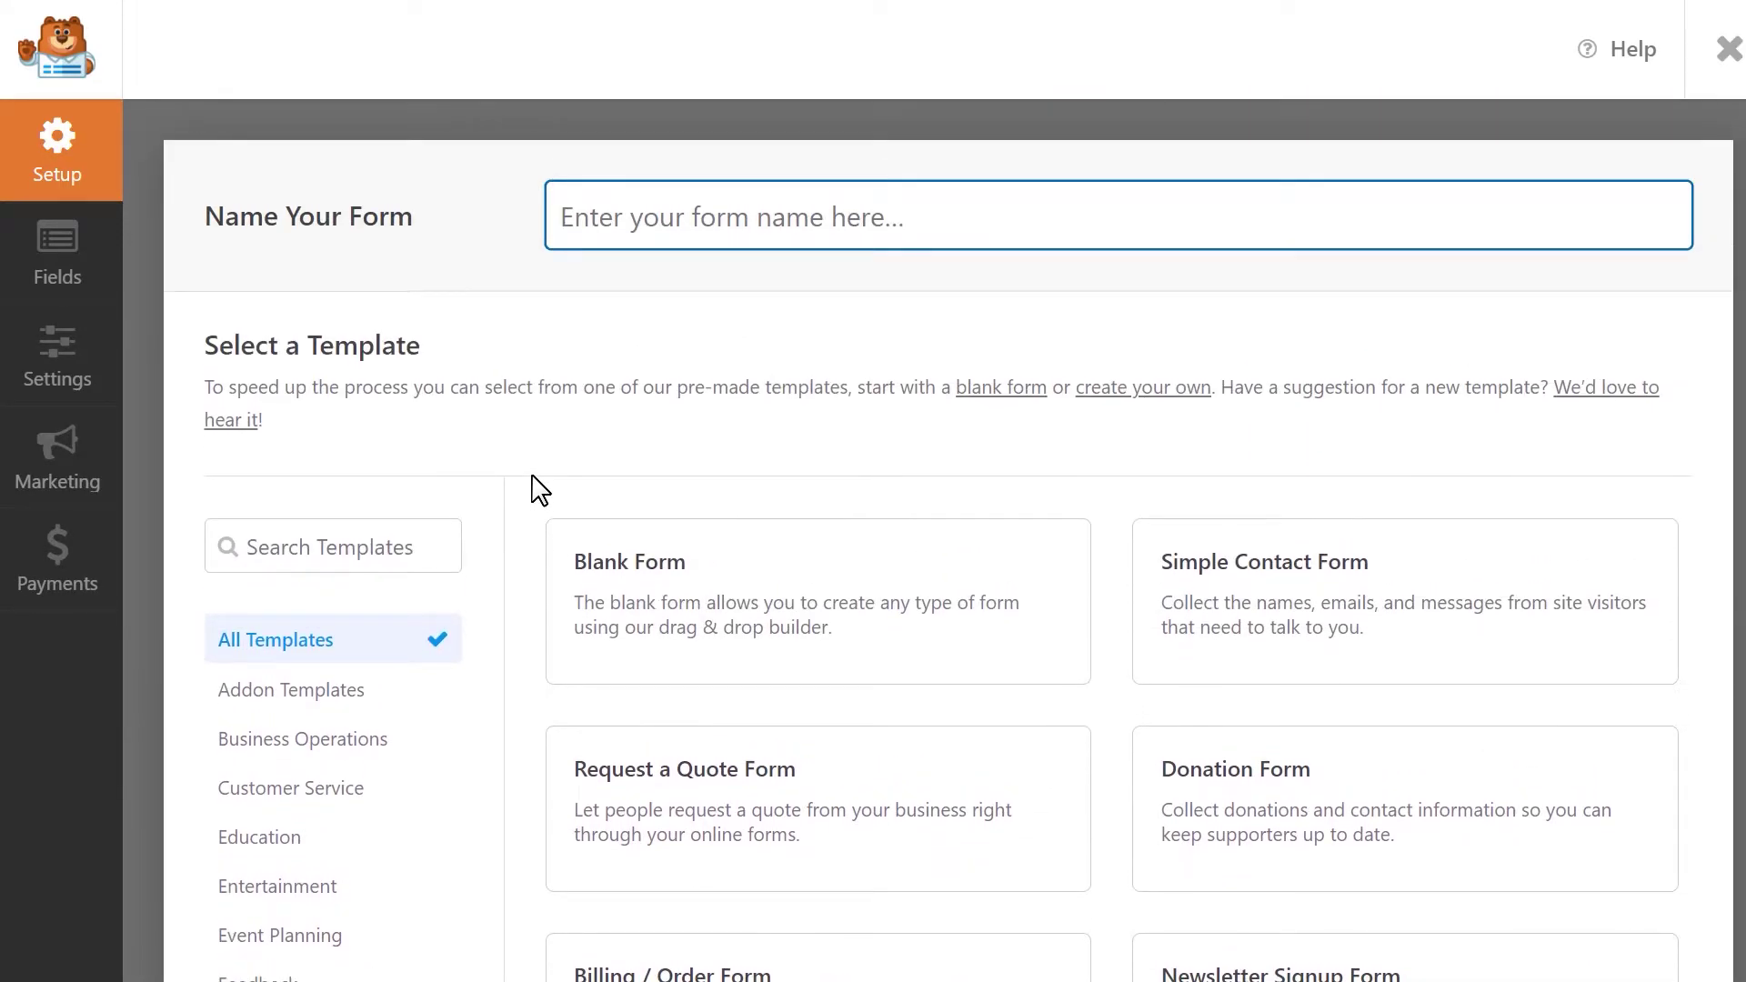
# Choose the Simple Contact Form template to load it in the builder.
pyautogui.click(443, 529)
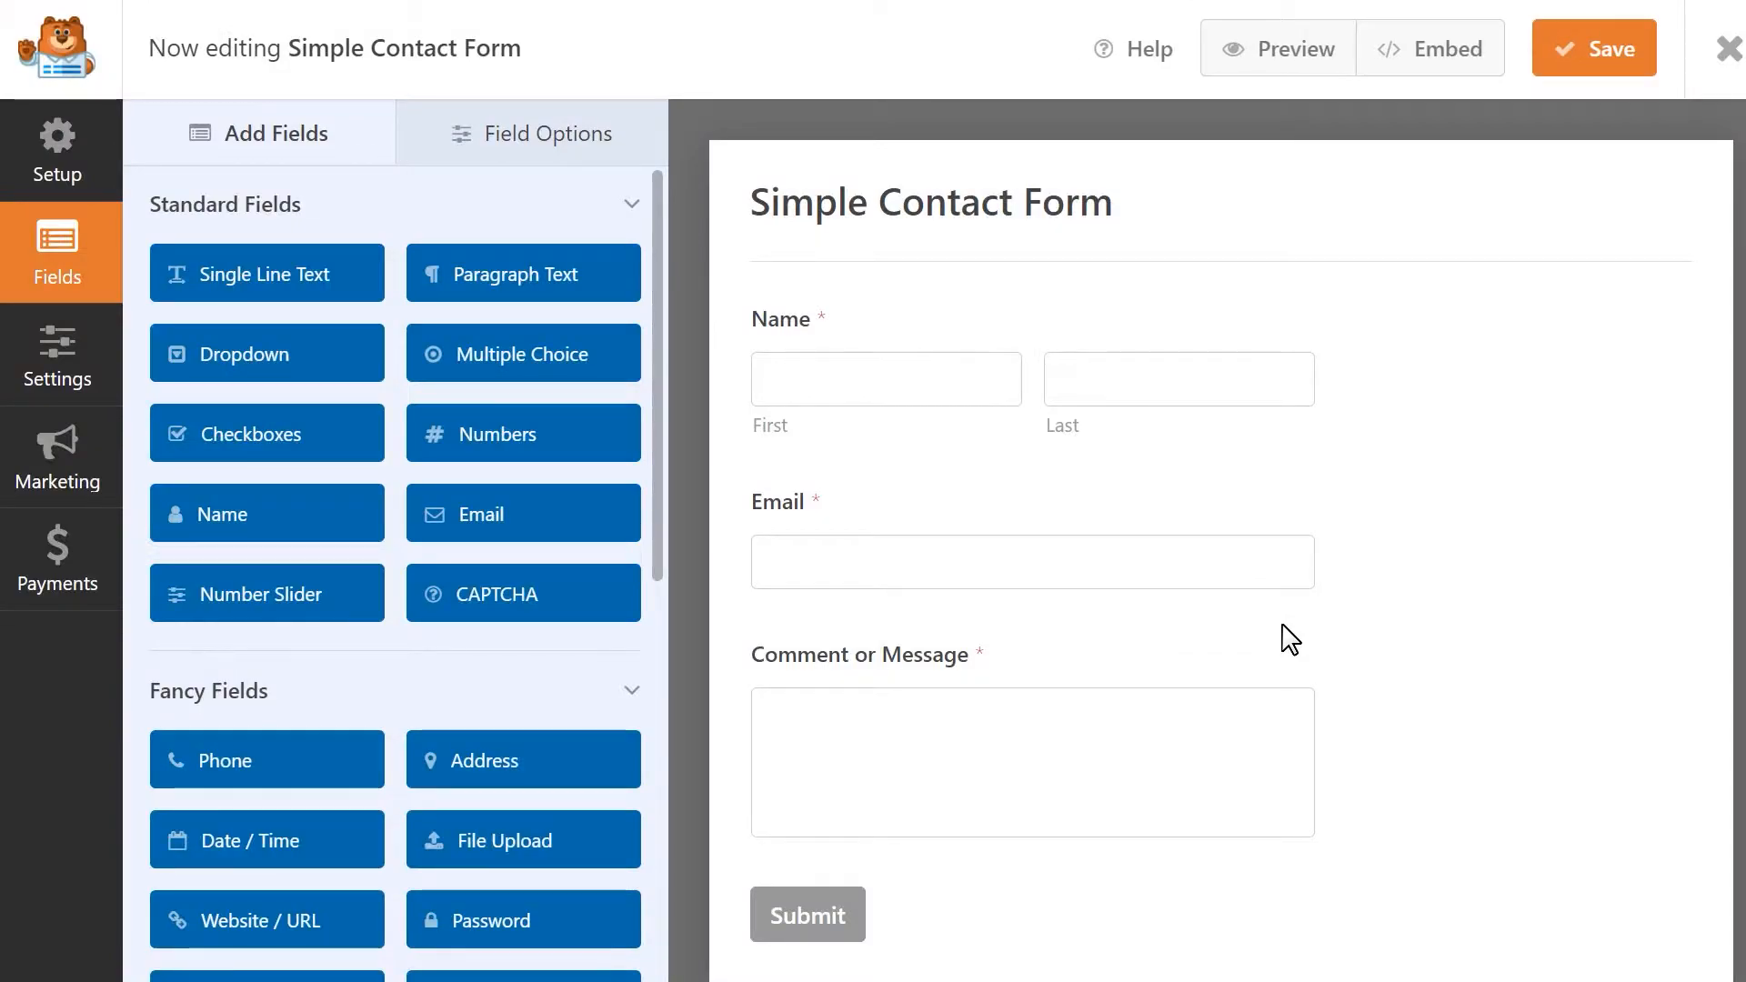
pyautogui.moveTo(1032, 737)
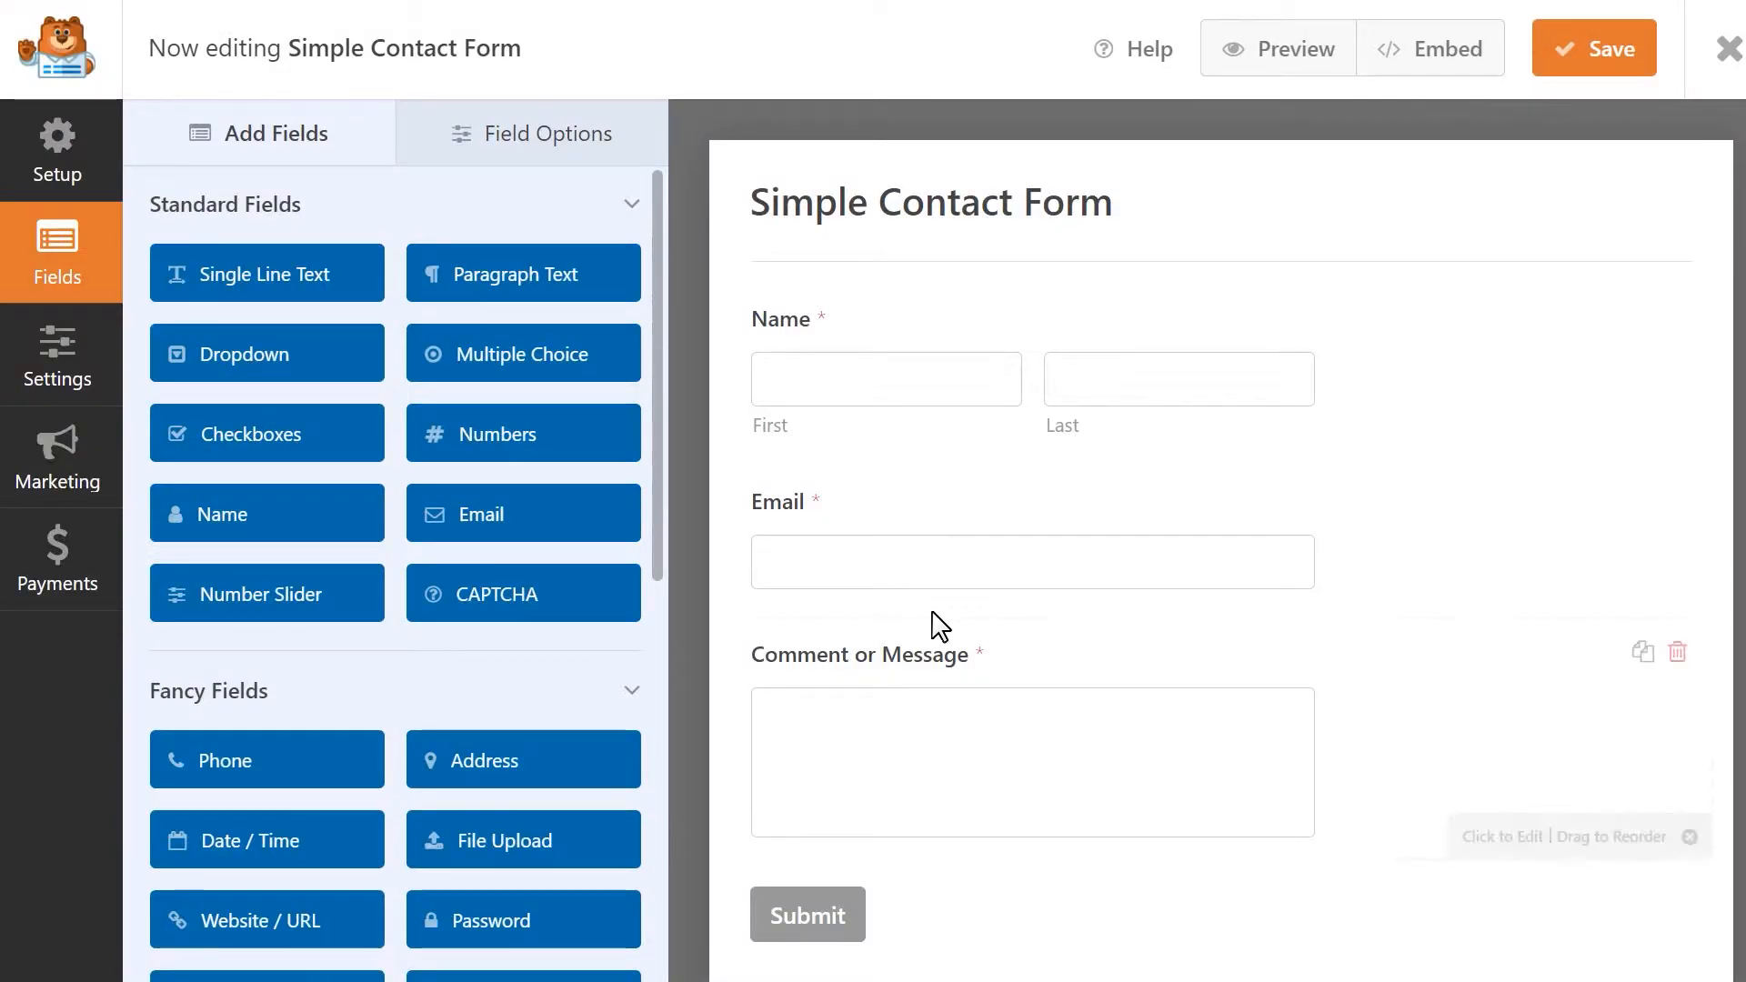
# Add a 'Sign up for newsletter?' checkbox between Email and Comment with a single Yes choice, and save.
pyautogui.moveTo(293, 434); pyautogui.dragTo(873, 651)
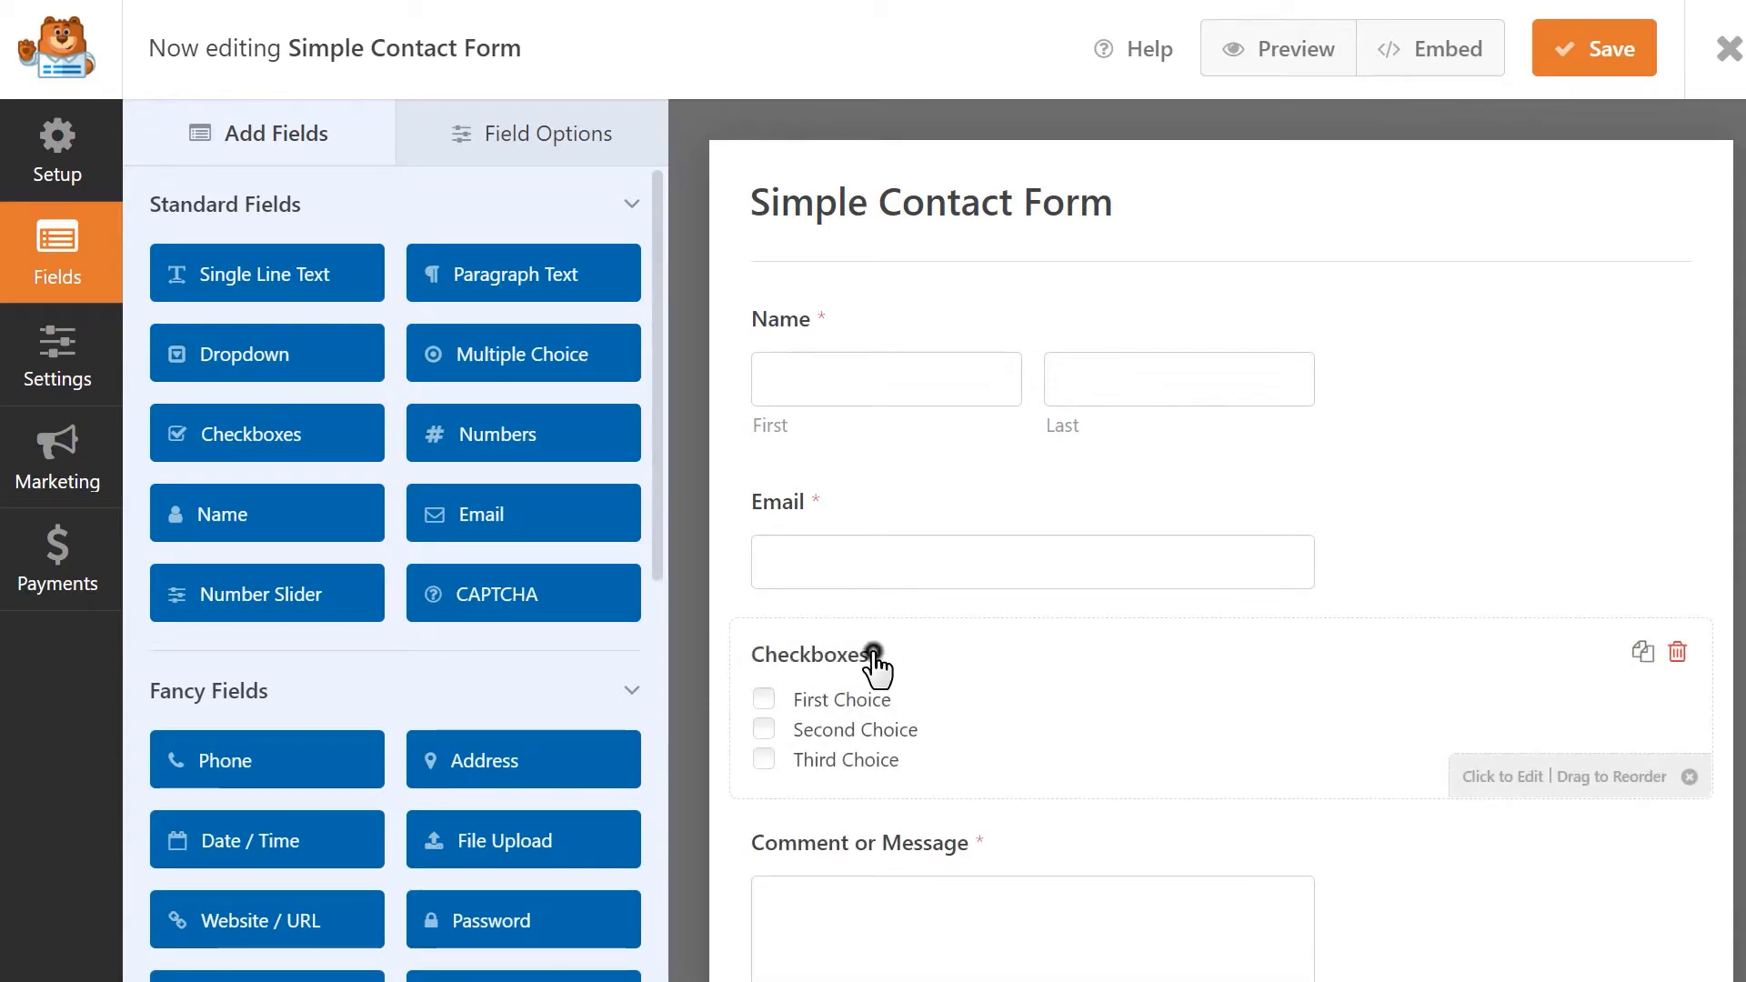
pyautogui.click(873, 662)
pyautogui.moveTo(328, 355); pyautogui.dragTo(147, 357)
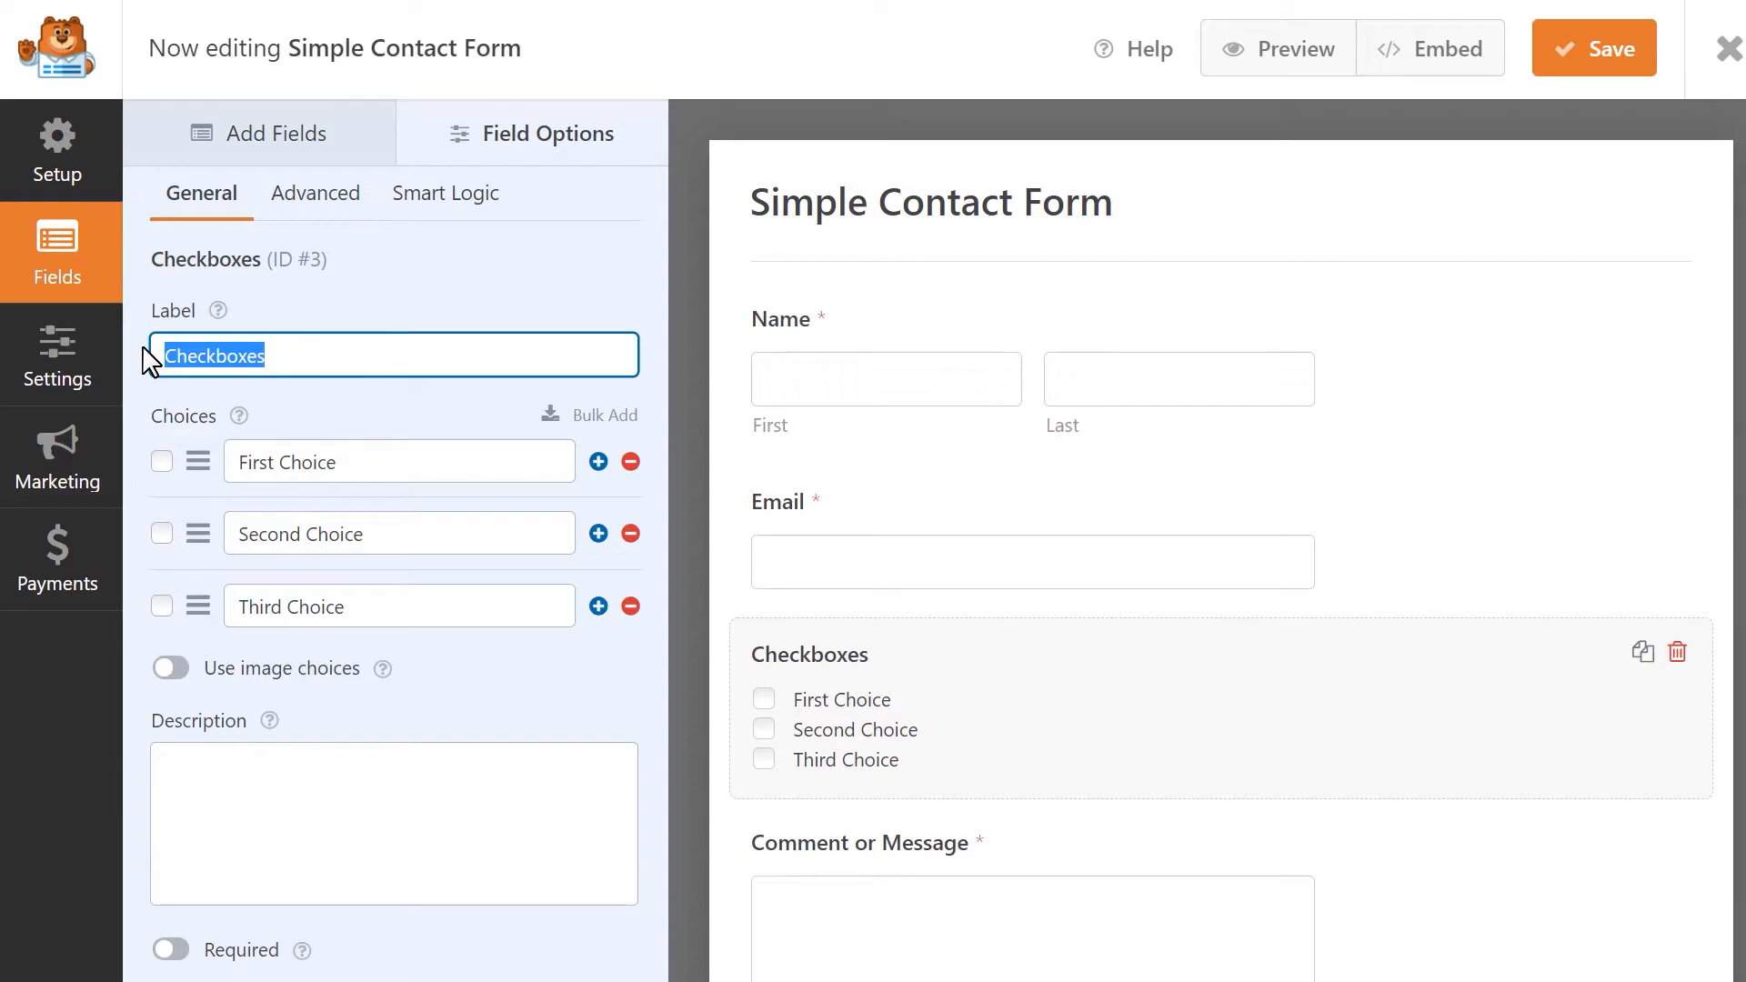
pyautogui.write('Sign up for new')
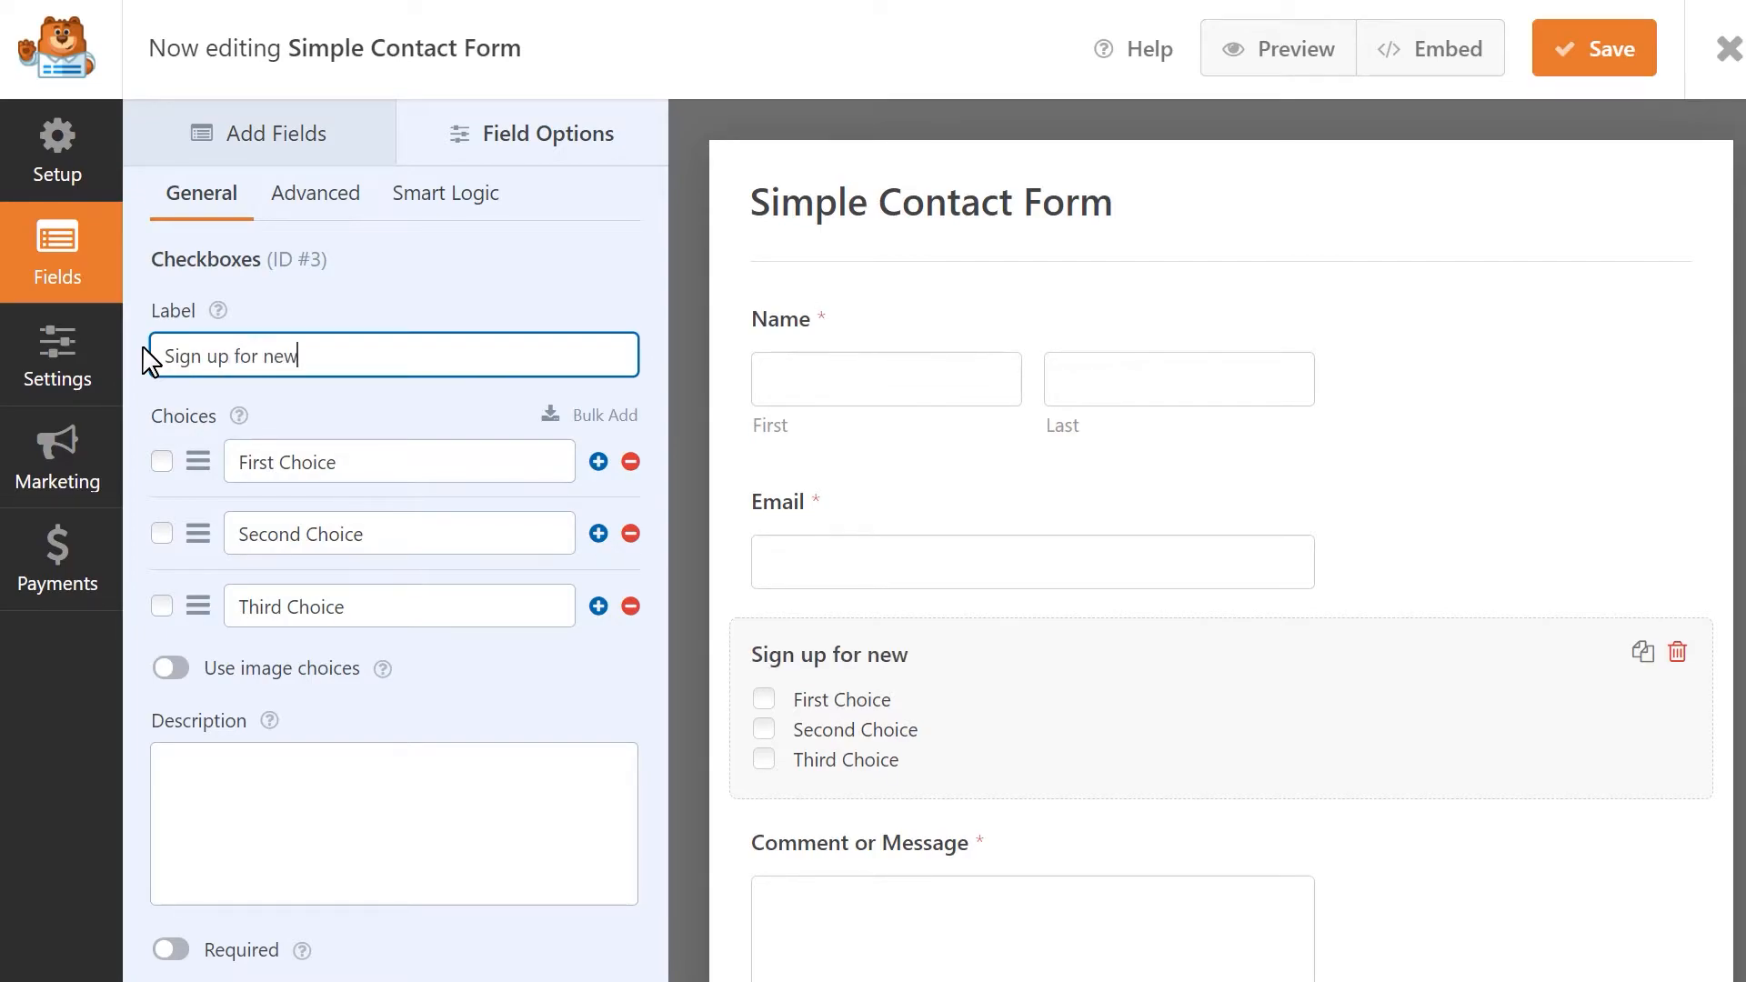
pyautogui.write('sletter?')
pyautogui.doubleClick(478, 462)
pyautogui.write('Yes')
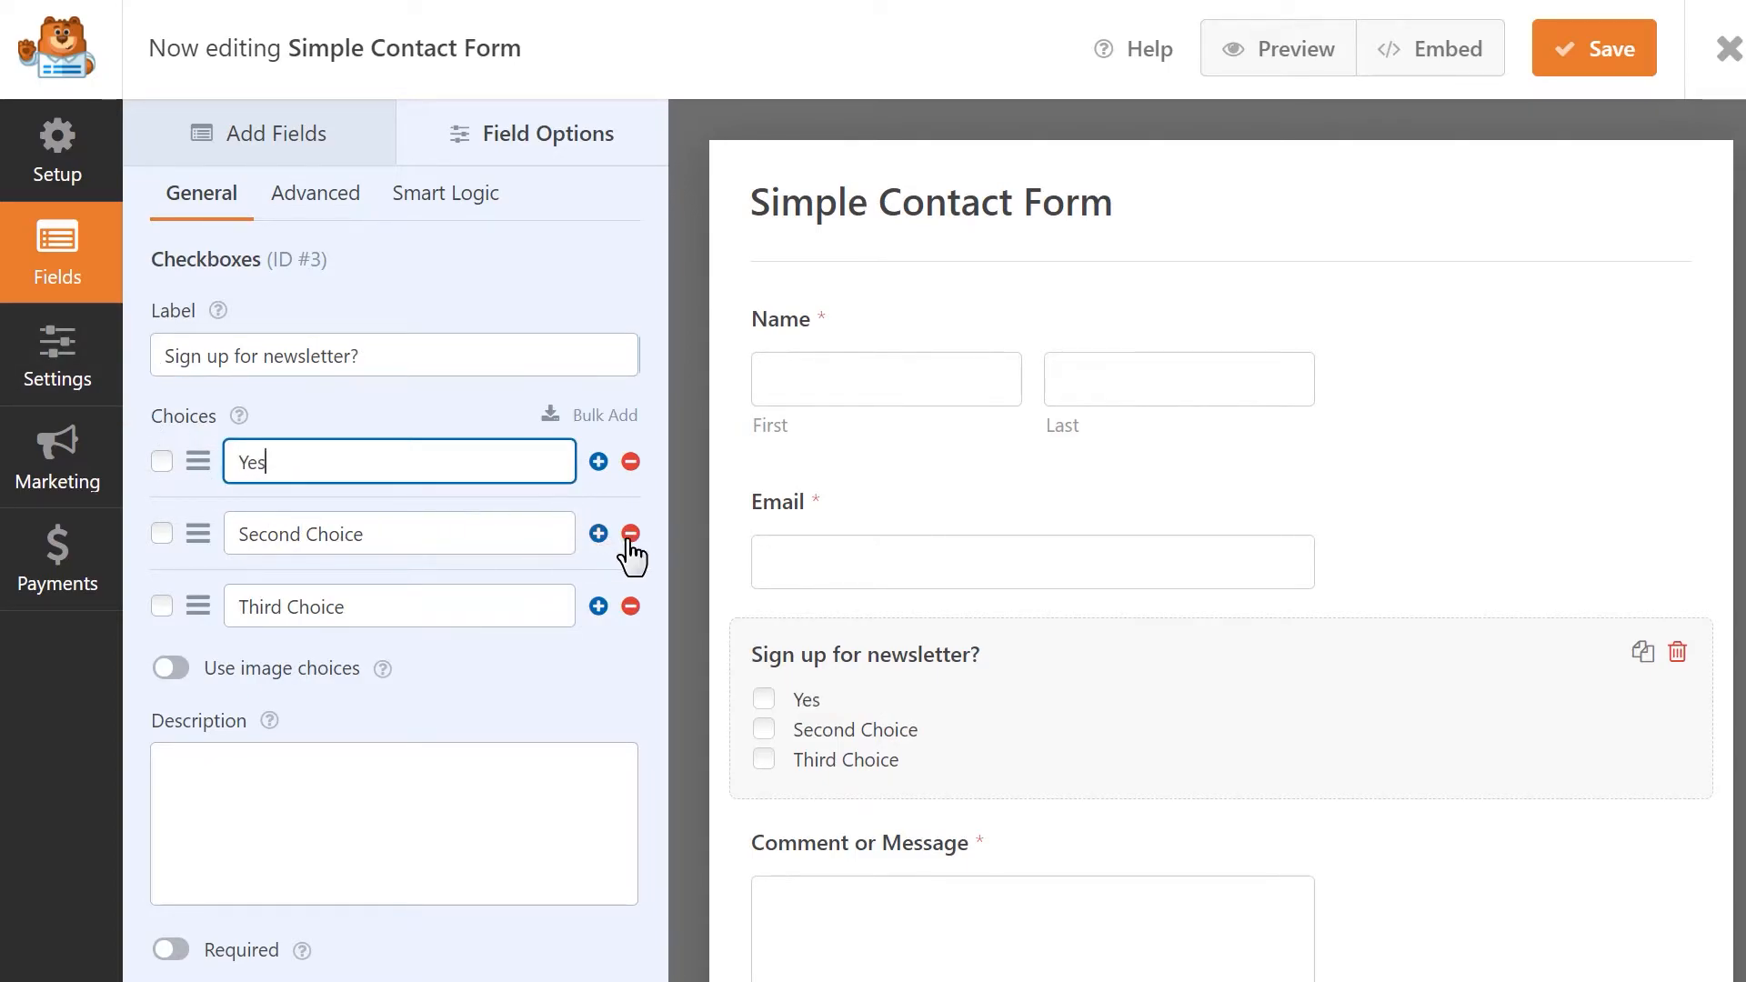
pyautogui.click(630, 534)
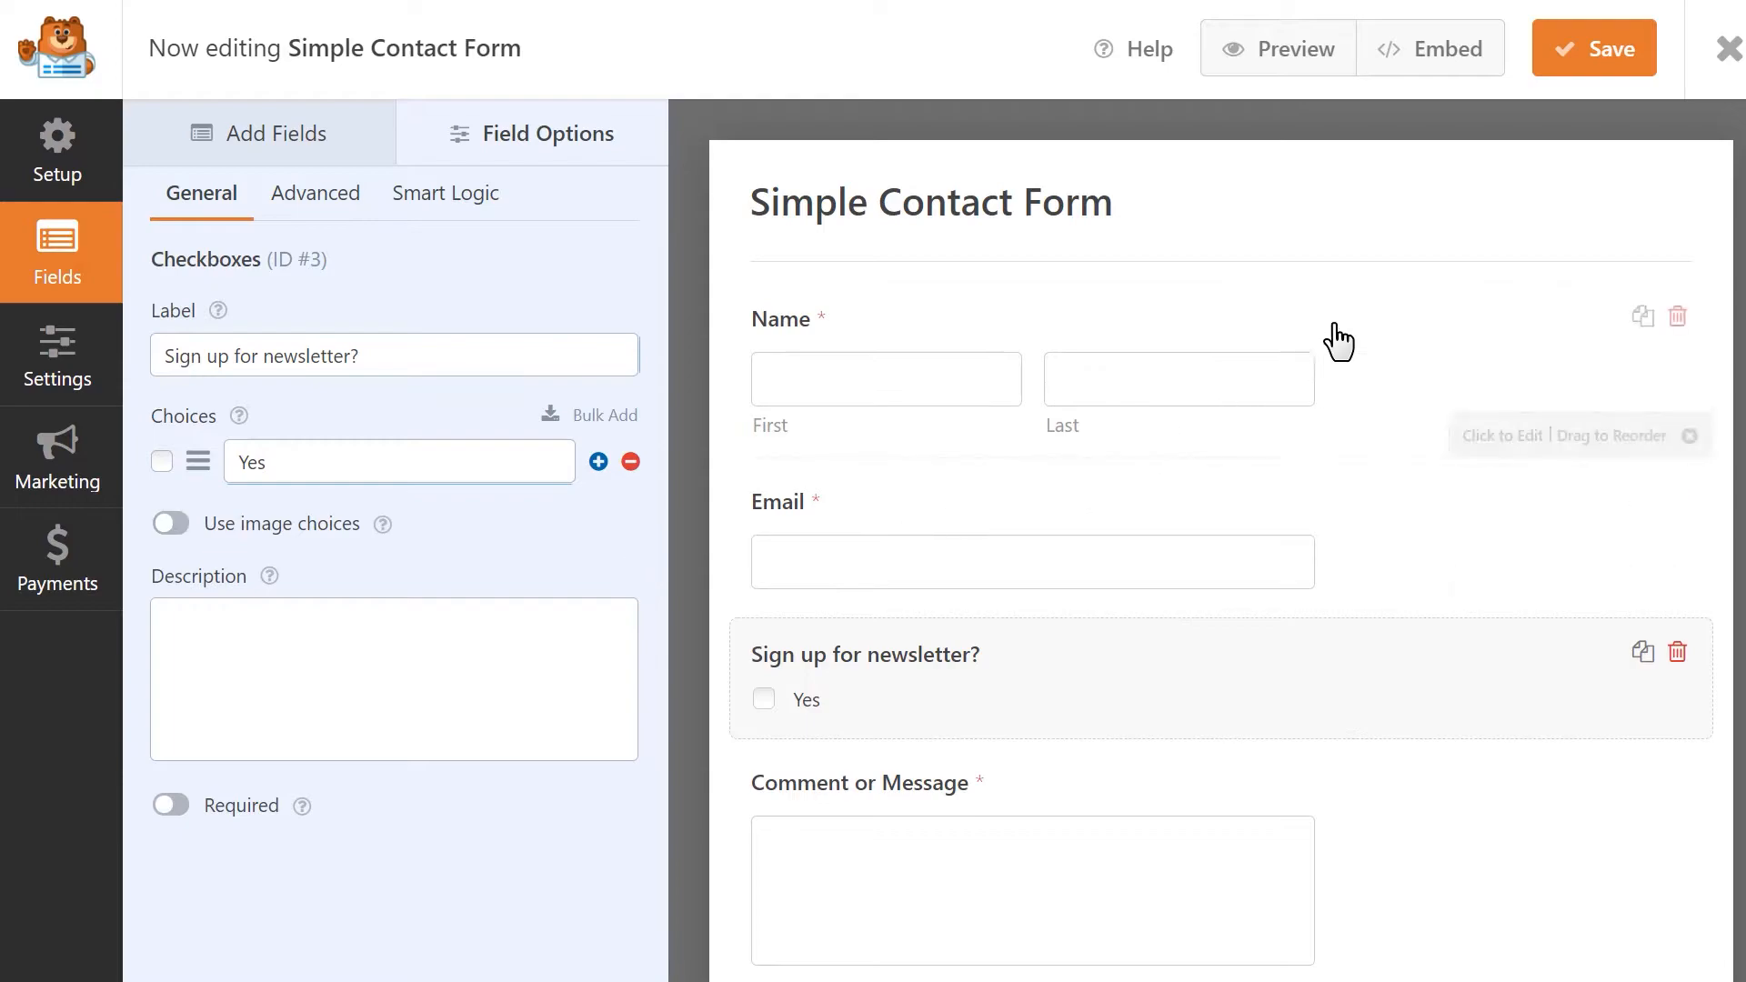
pyautogui.click(1591, 50)
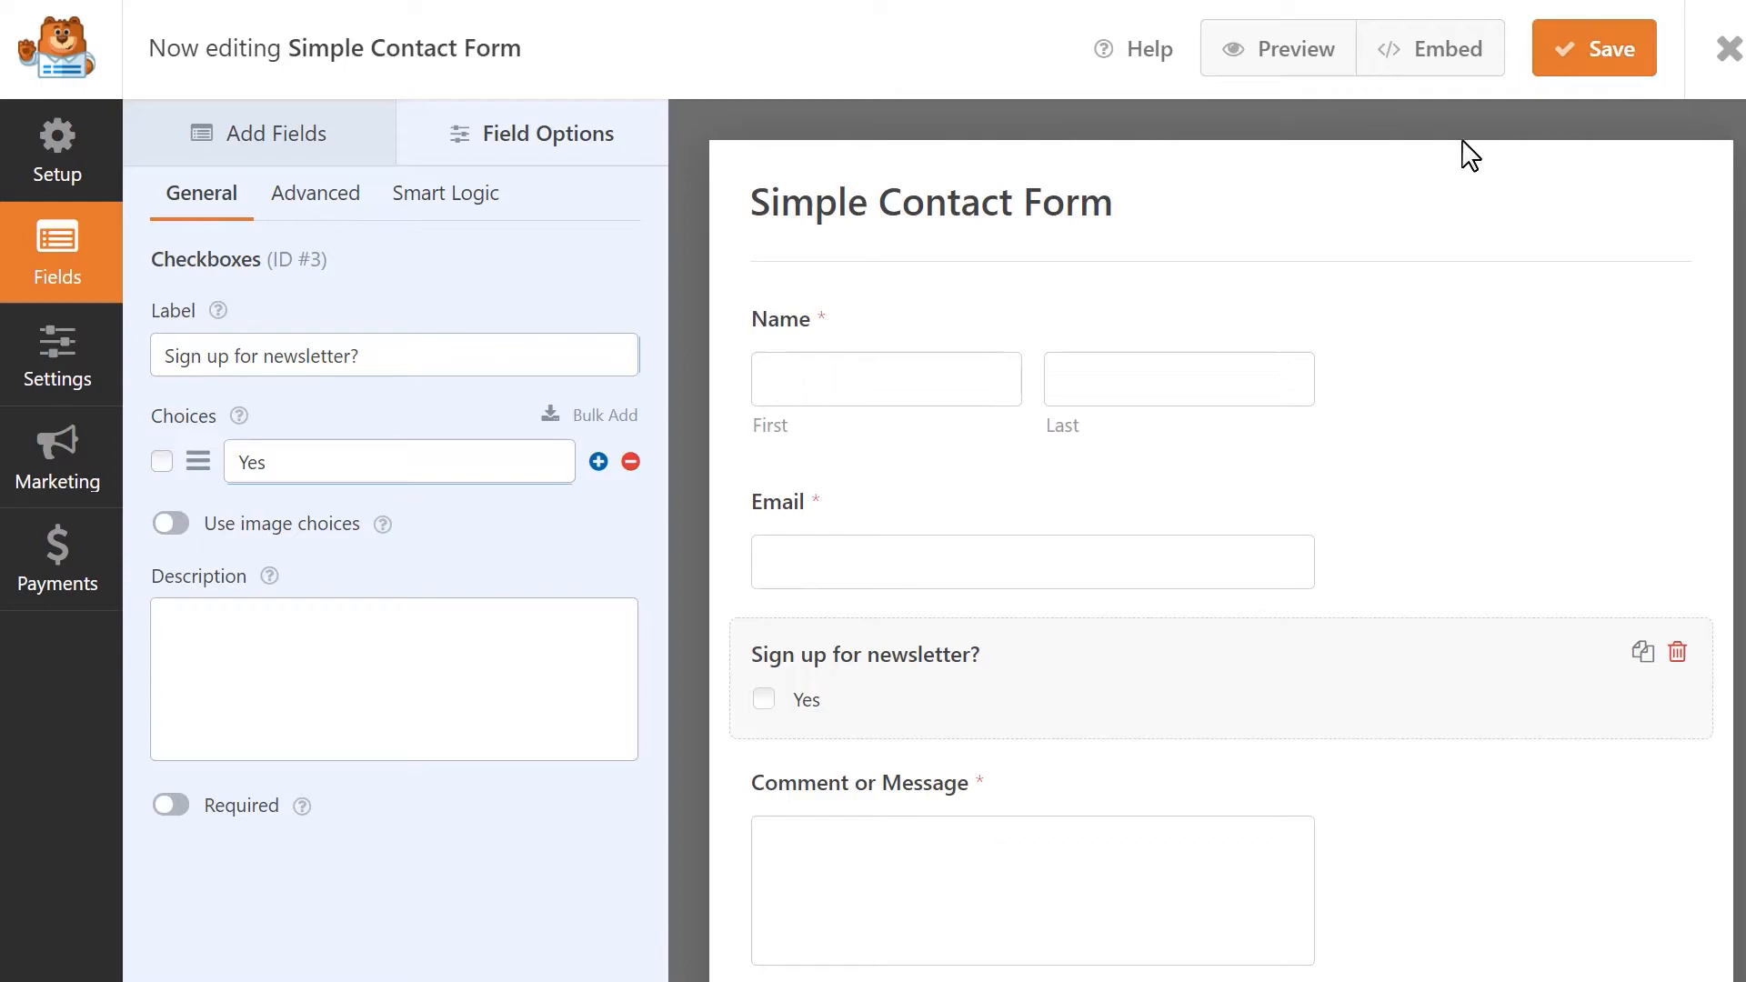
# Under Marketing > ActiveCampaign, add a new connection nicknamed 'Sullie's Newsletter'.
pyautogui.click(76, 451)
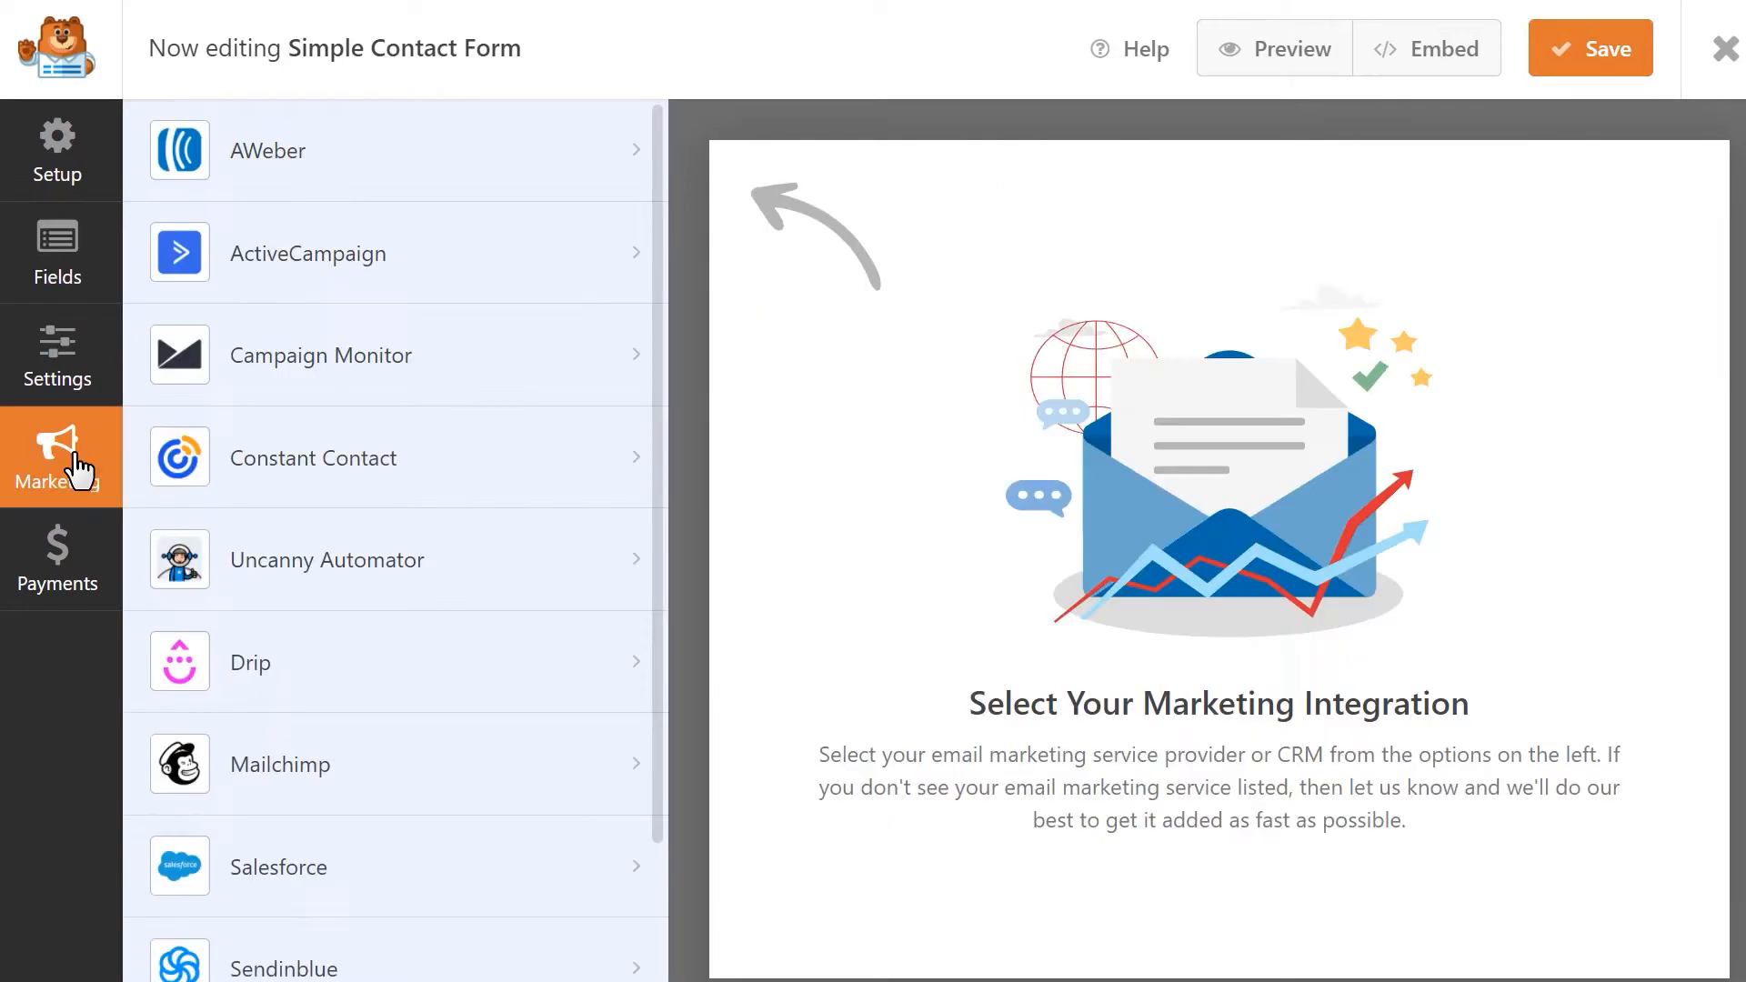
pyautogui.click(459, 264)
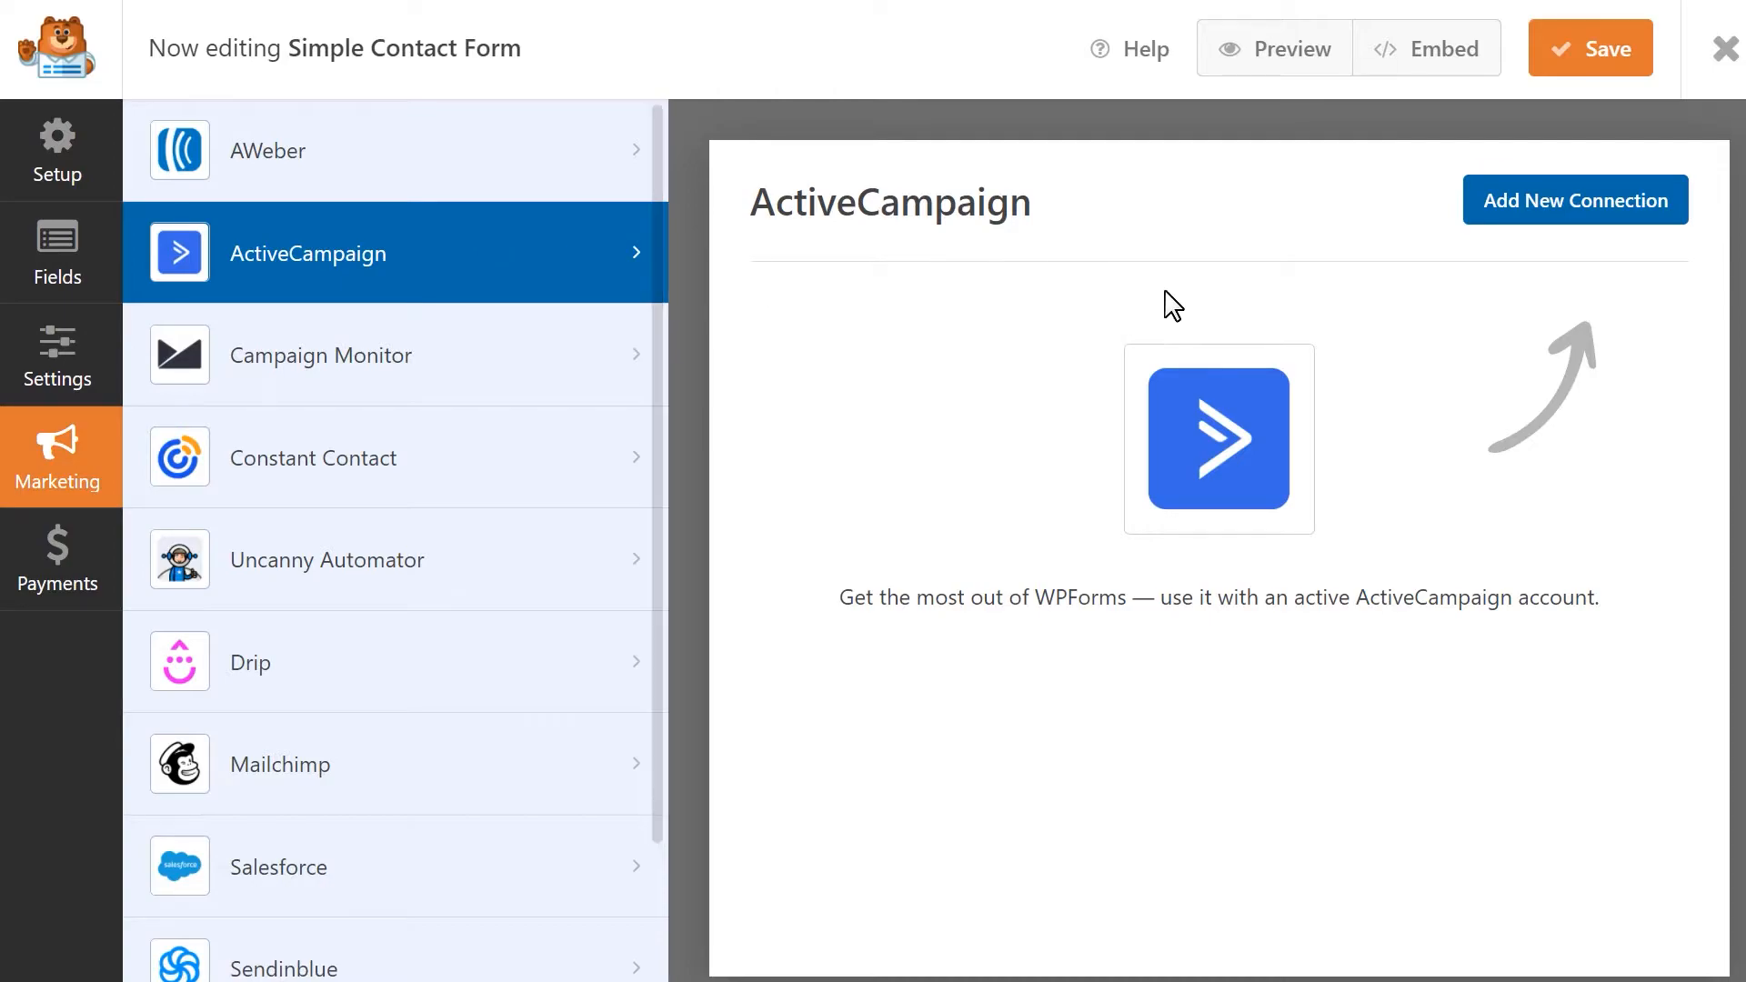
pyautogui.click(1545, 223)
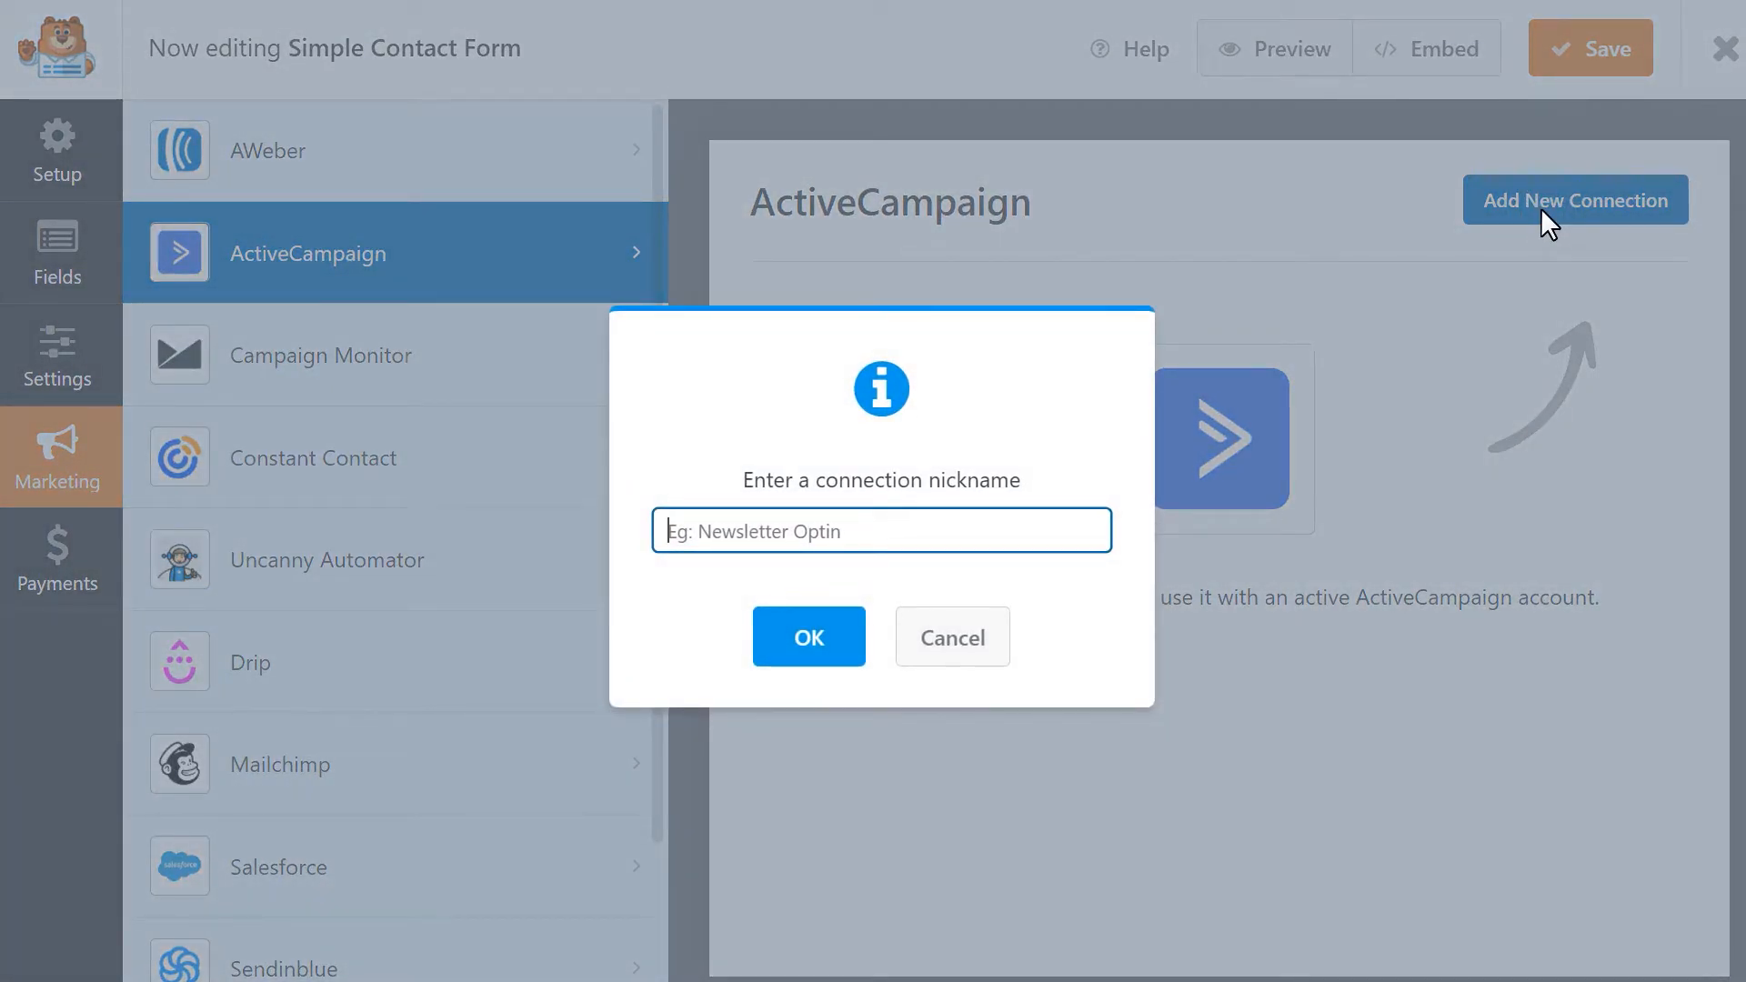
pyautogui.write('Sullie')
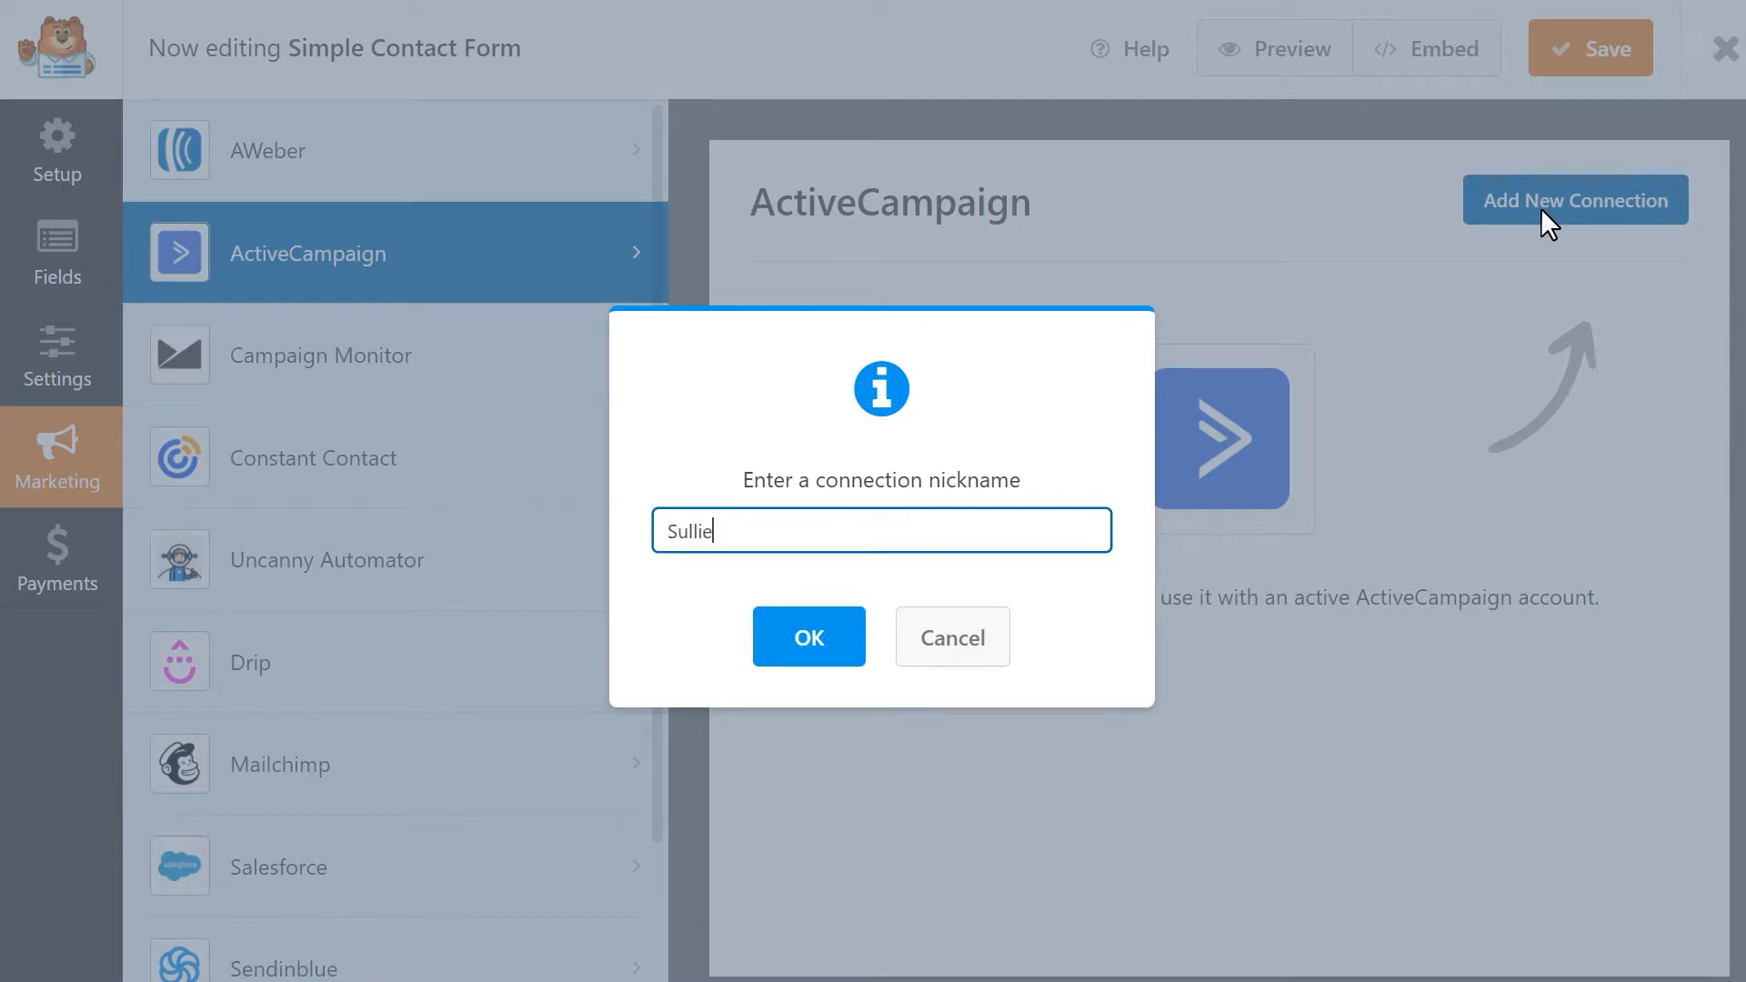
pyautogui.write("'s Newsle")
pyautogui.write('tter')
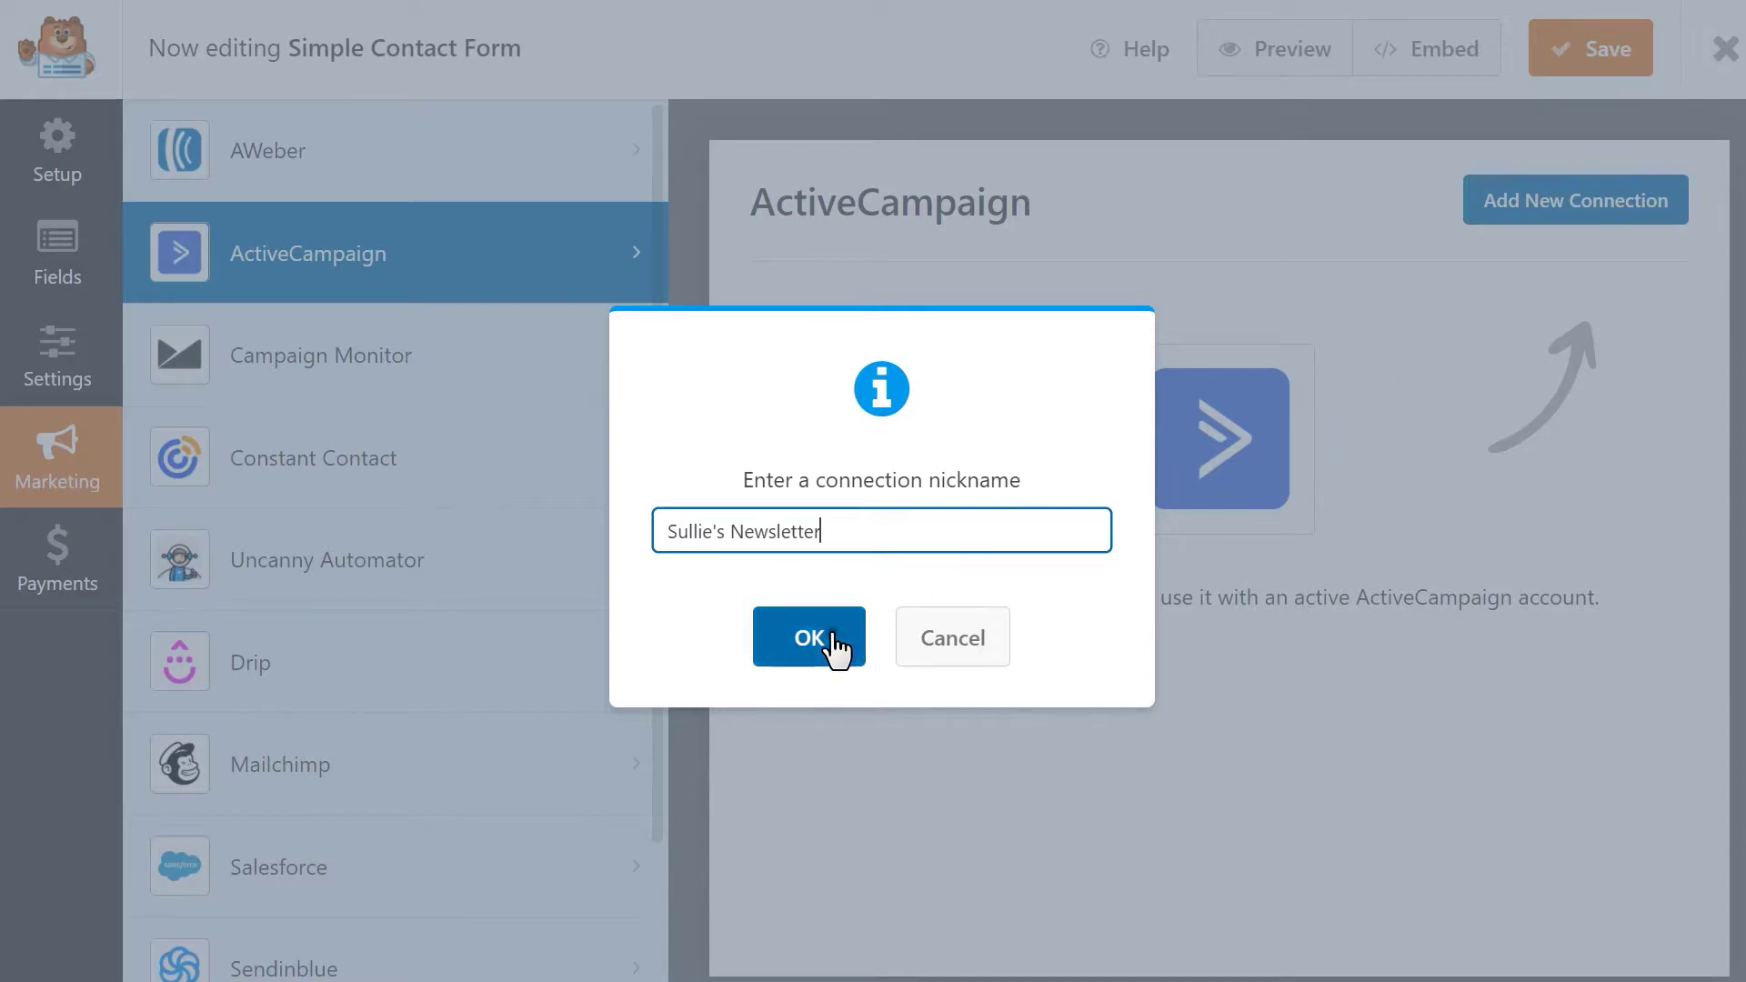
pyautogui.click(809, 637)
# Select the connected ActiveCampaign account and the Subscriber: Create or Update action.
pyautogui.click(1312, 479)
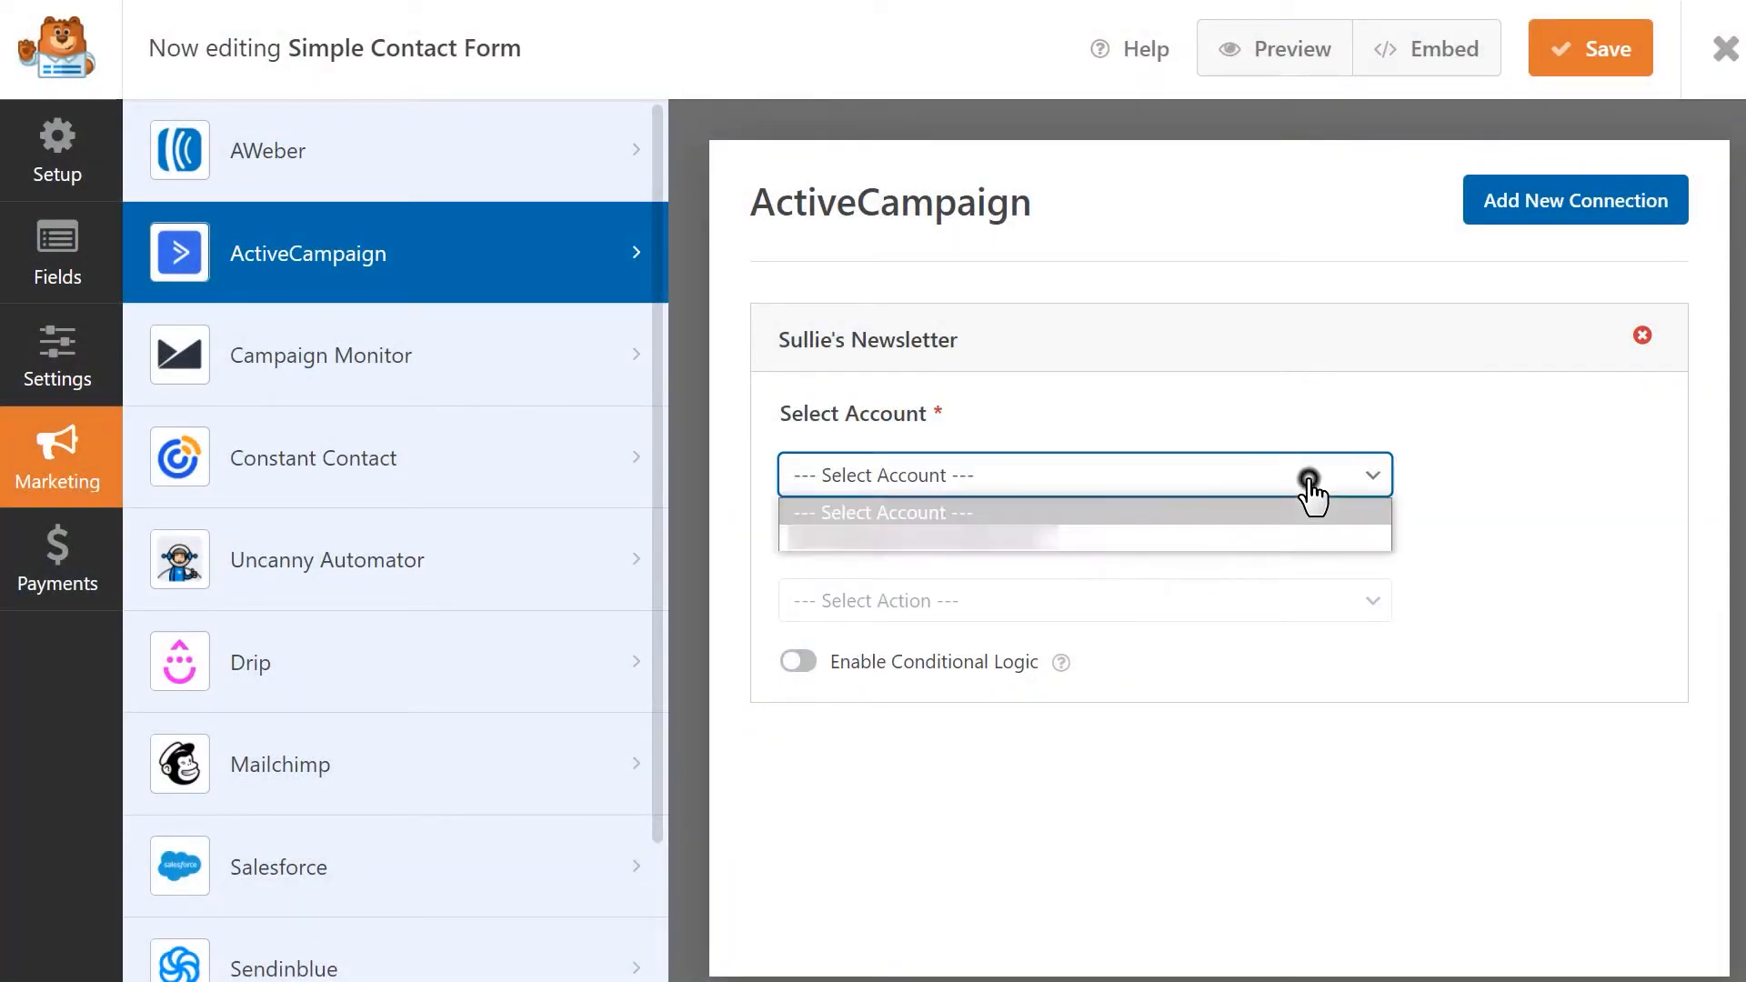
pyautogui.click(1297, 535)
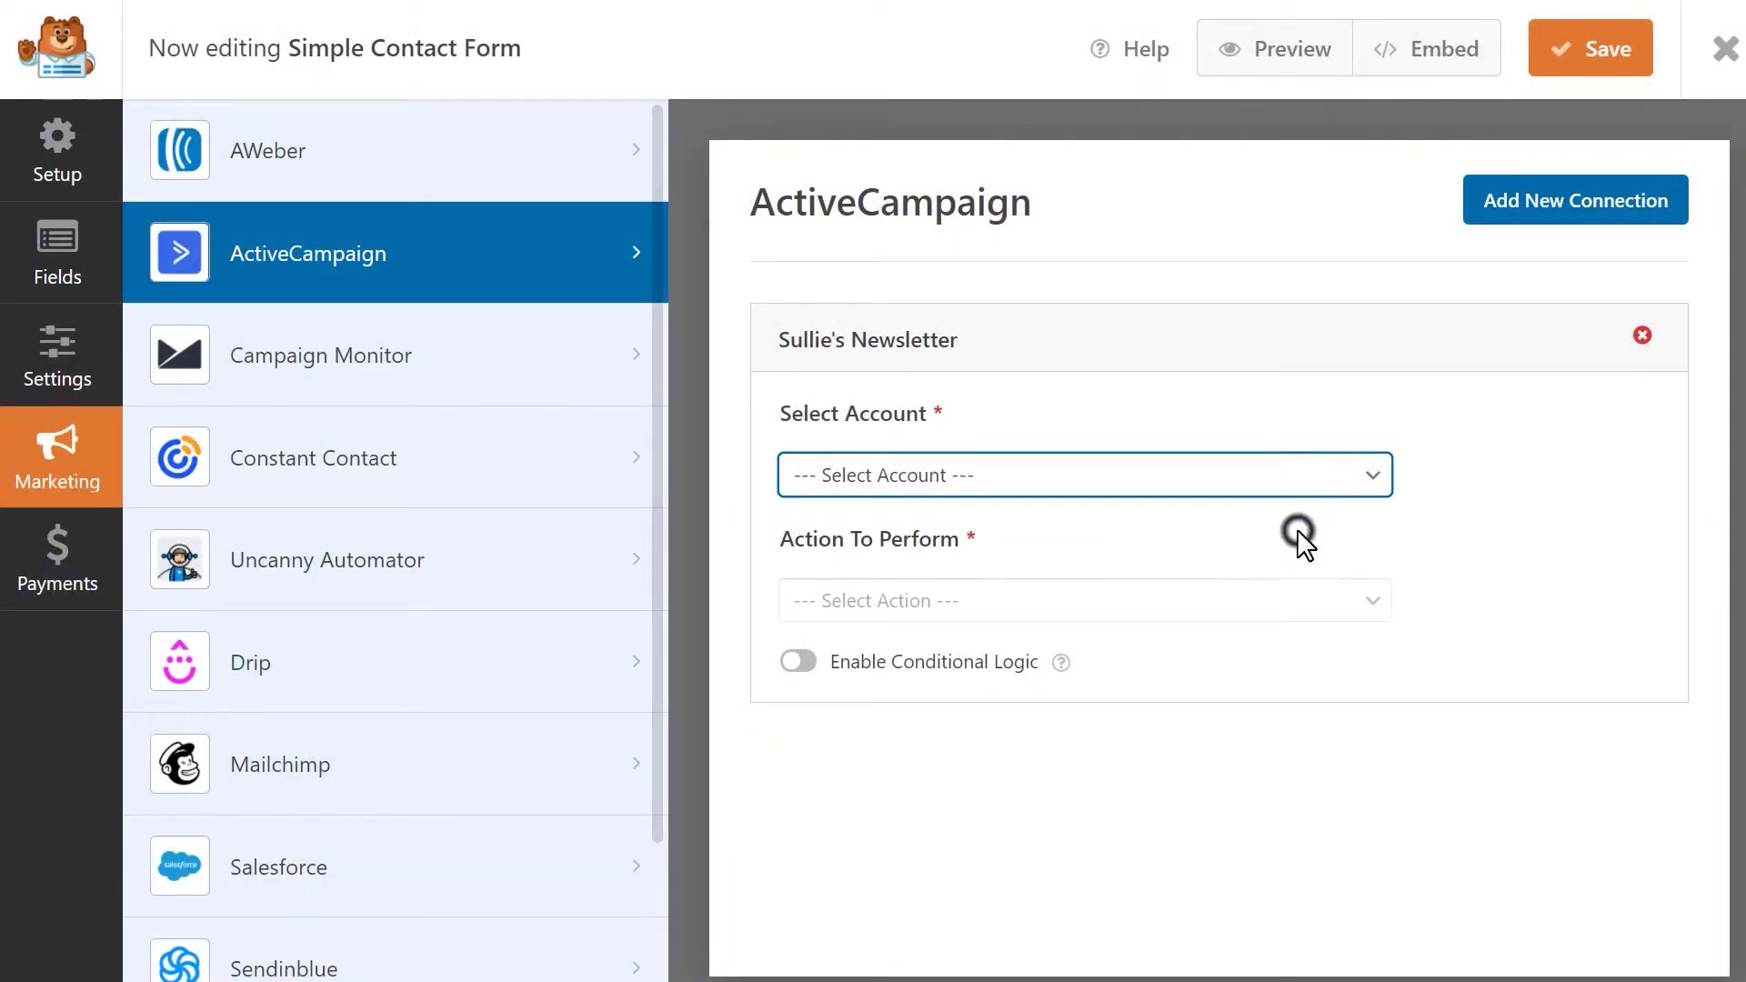
pyautogui.click(1375, 600)
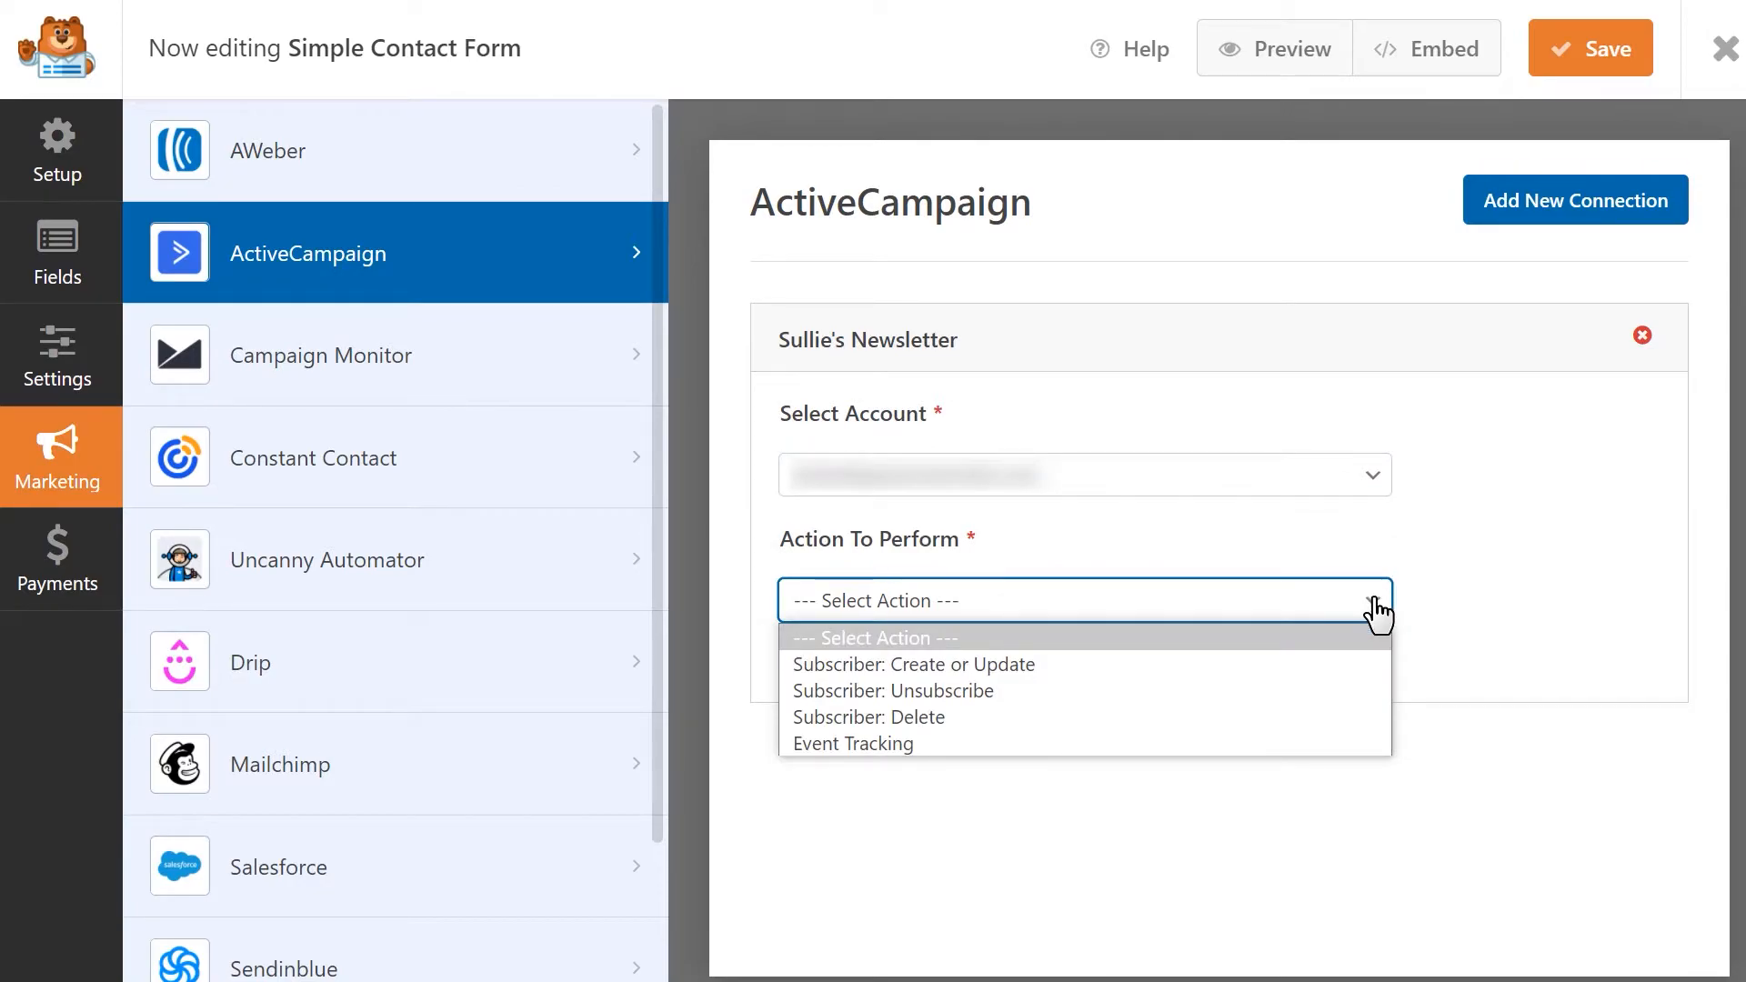
pyautogui.click(1297, 664)
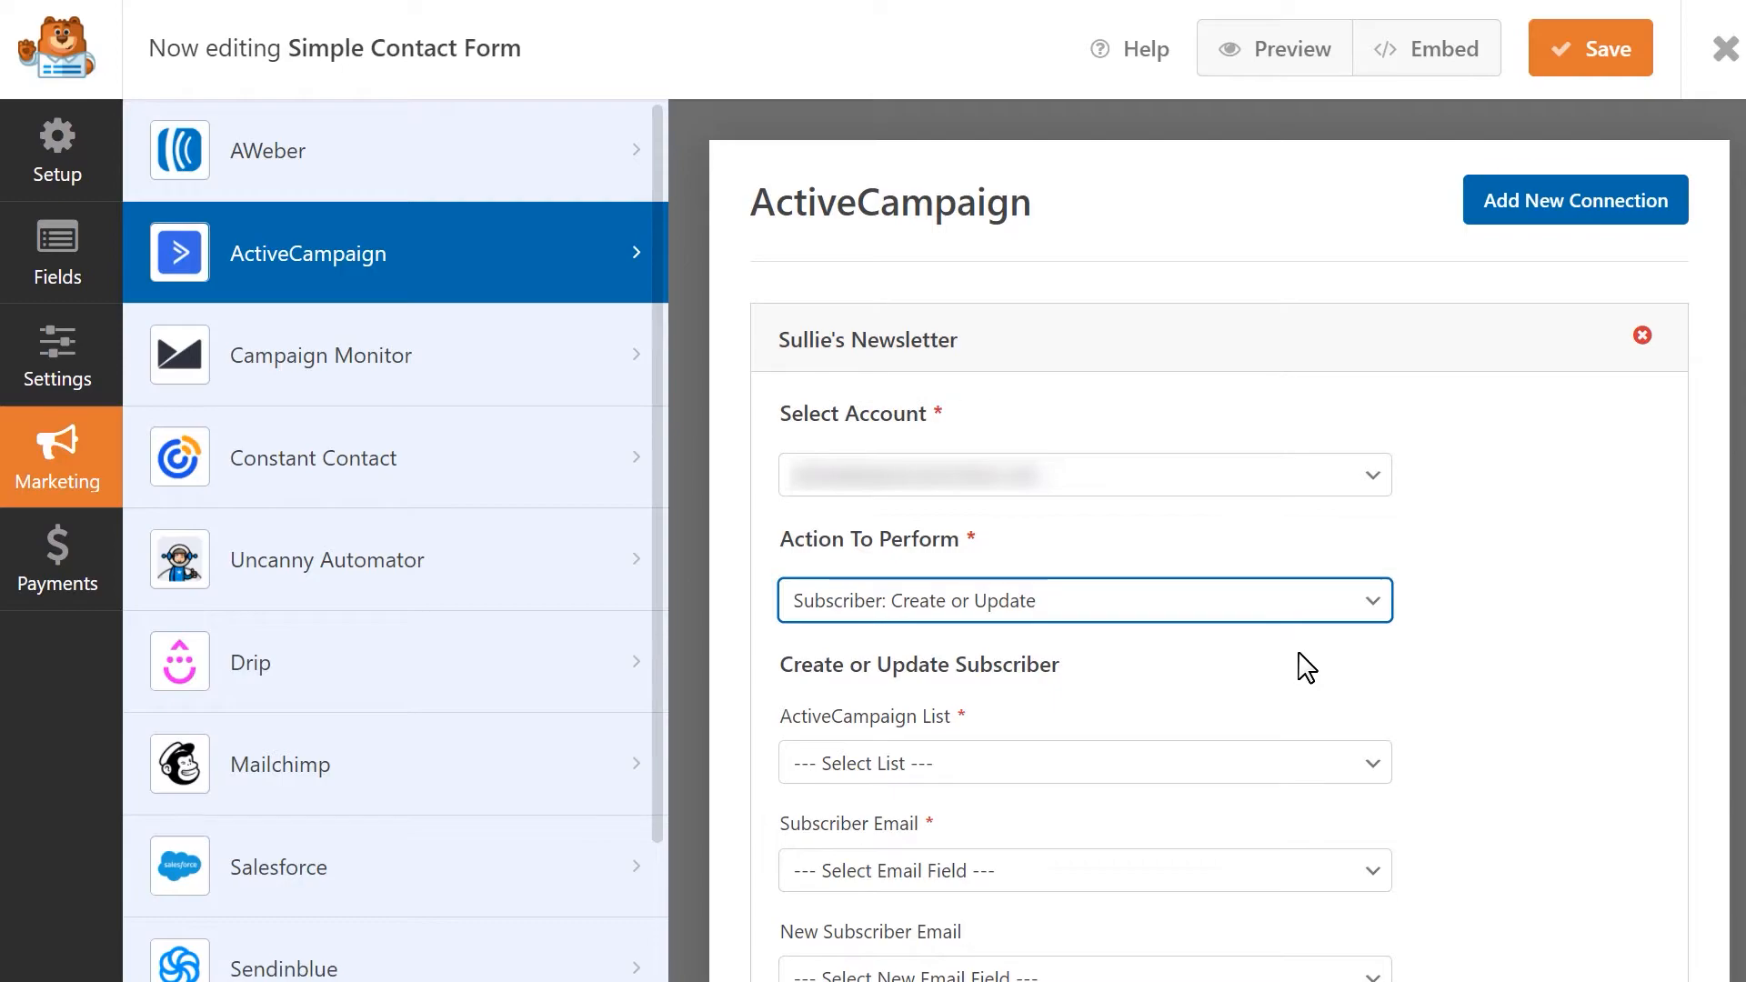
# Set the list to Master Contact List and map Subscriber Email to the form's Email field.
pyautogui.click(1368, 763)
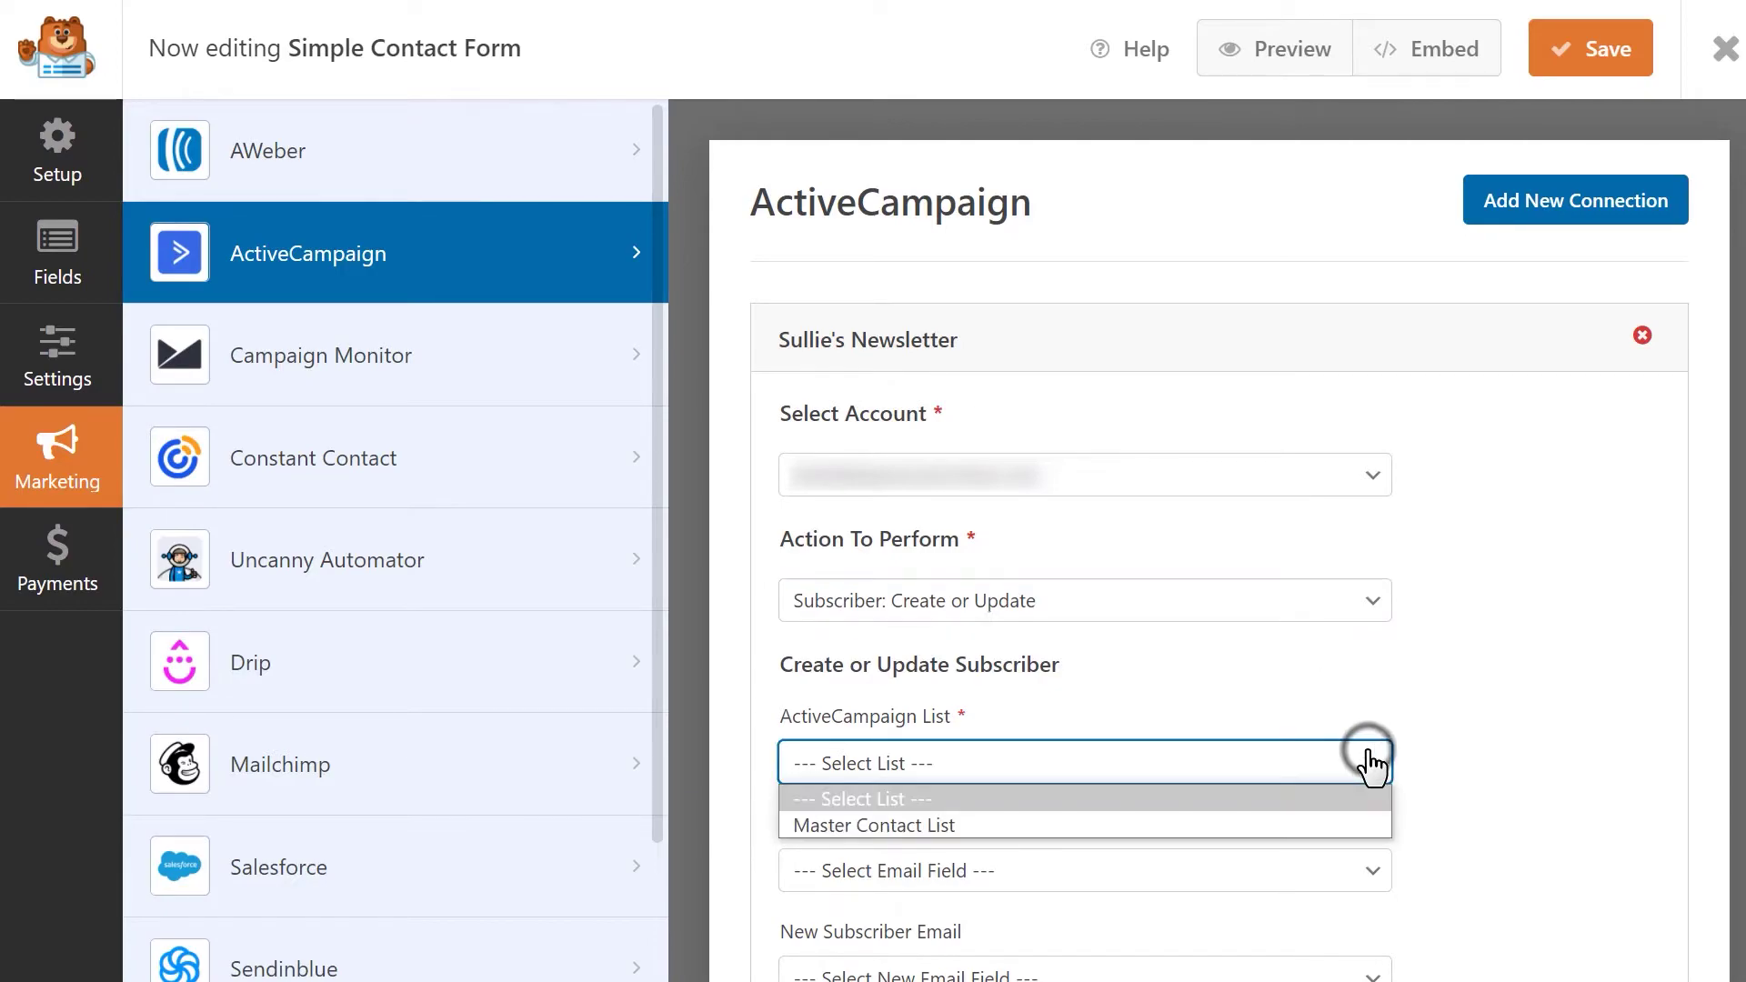
pyautogui.click(1346, 826)
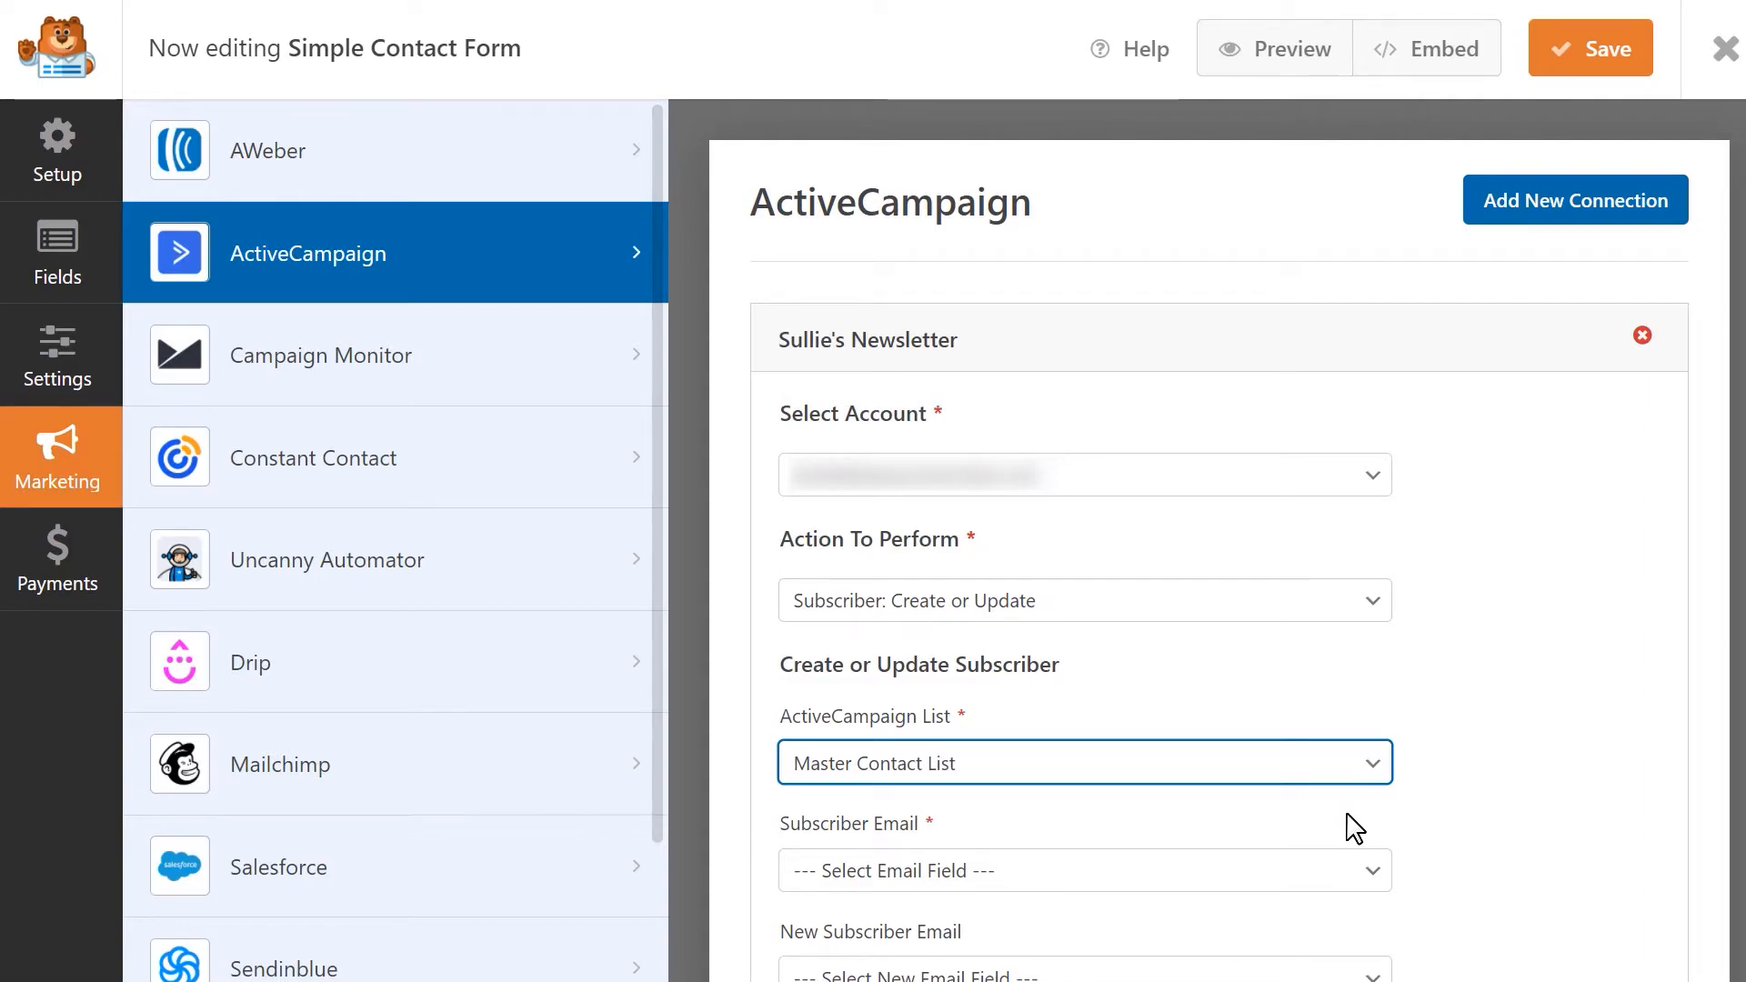
pyautogui.click(1377, 871)
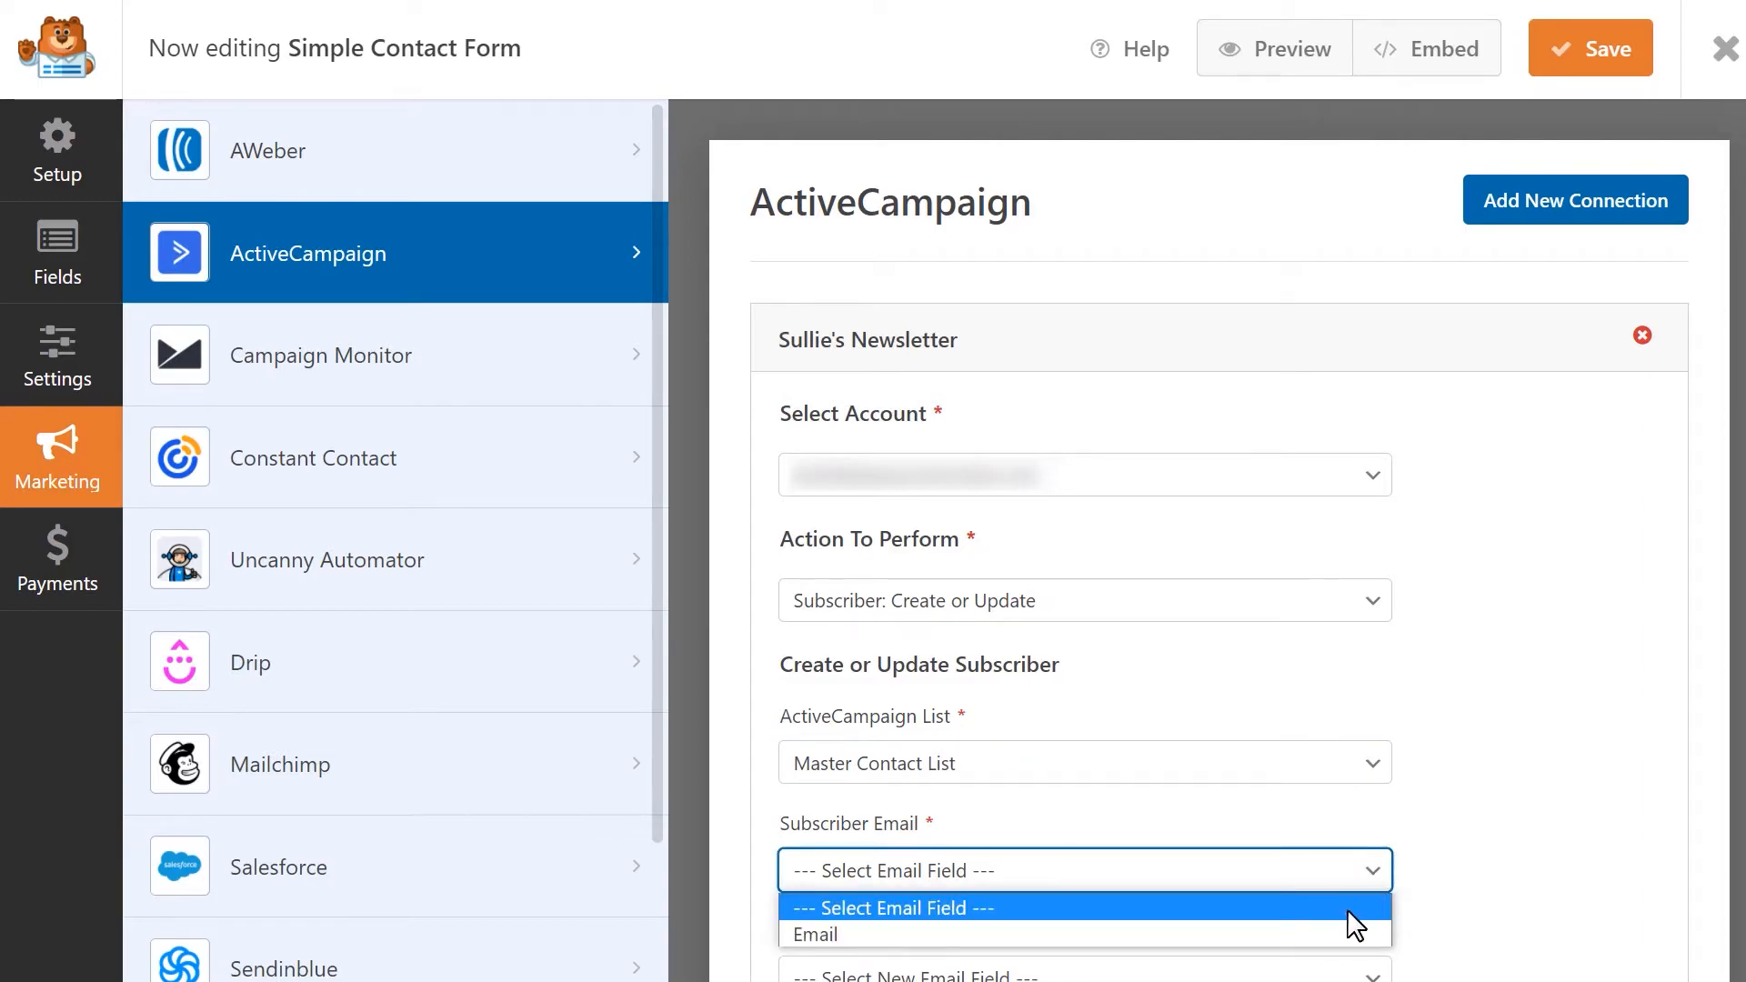
pyautogui.click(1317, 934)
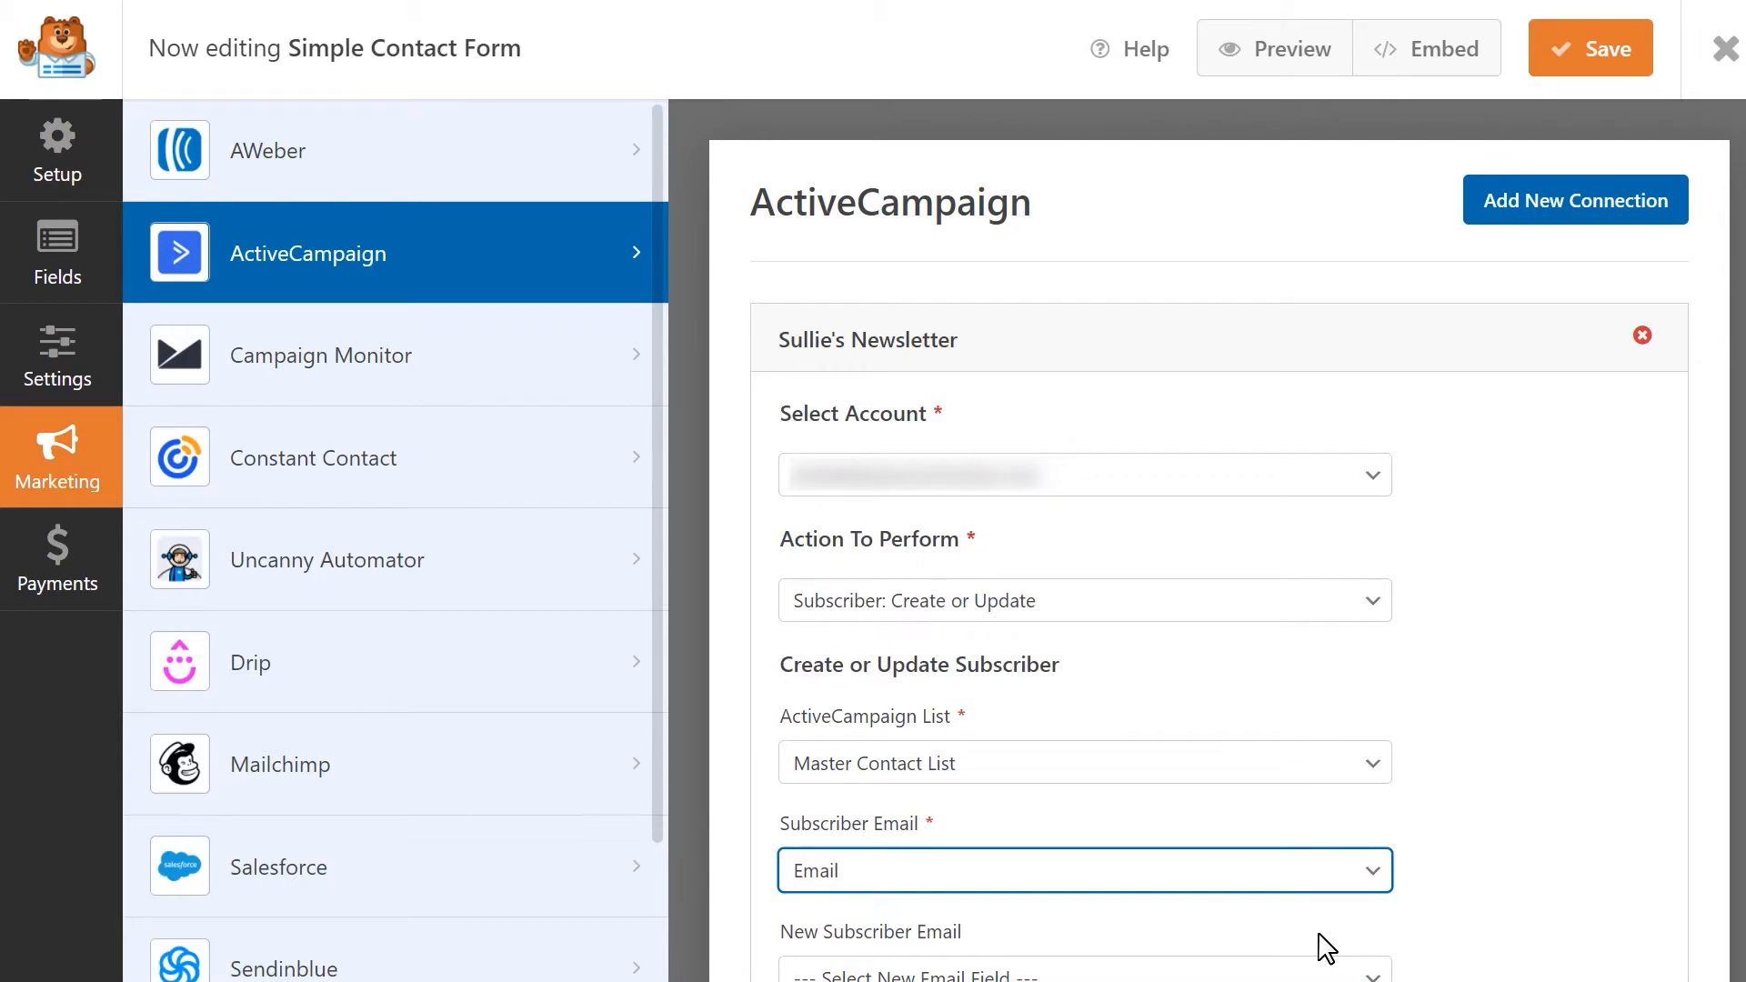
pyautogui.click(1325, 968)
pyautogui.scroll(-3, 1326, 950)
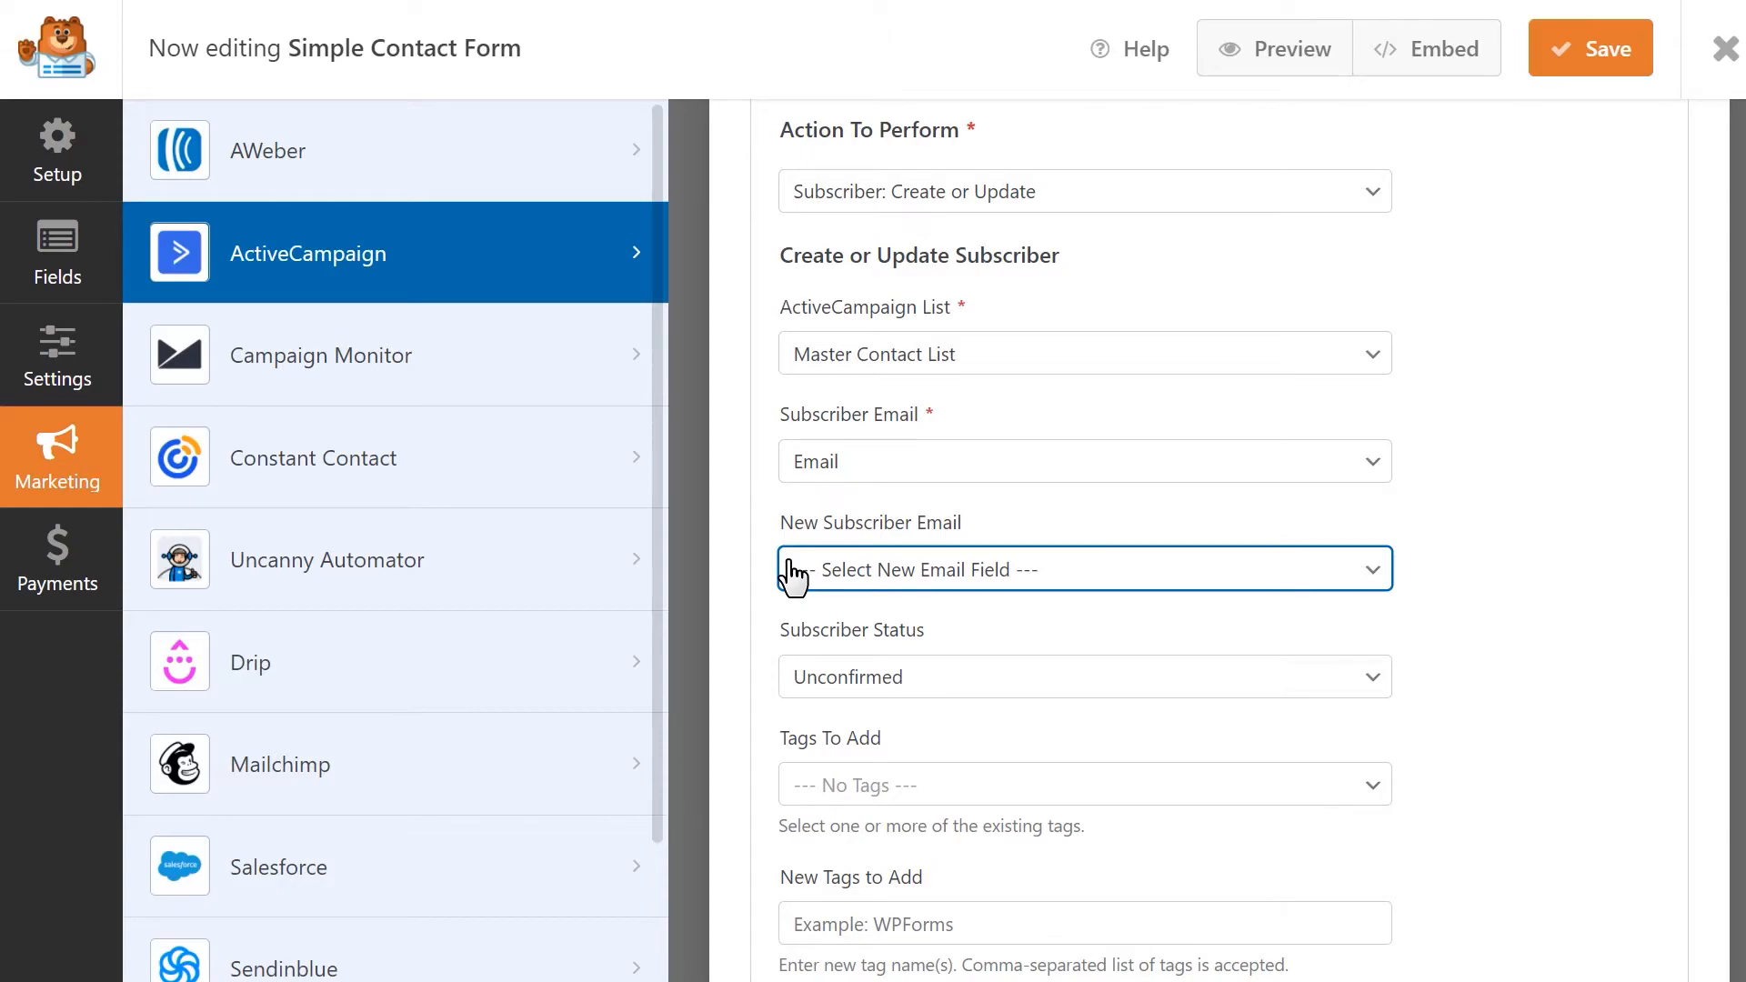
pyautogui.click(1125, 677)
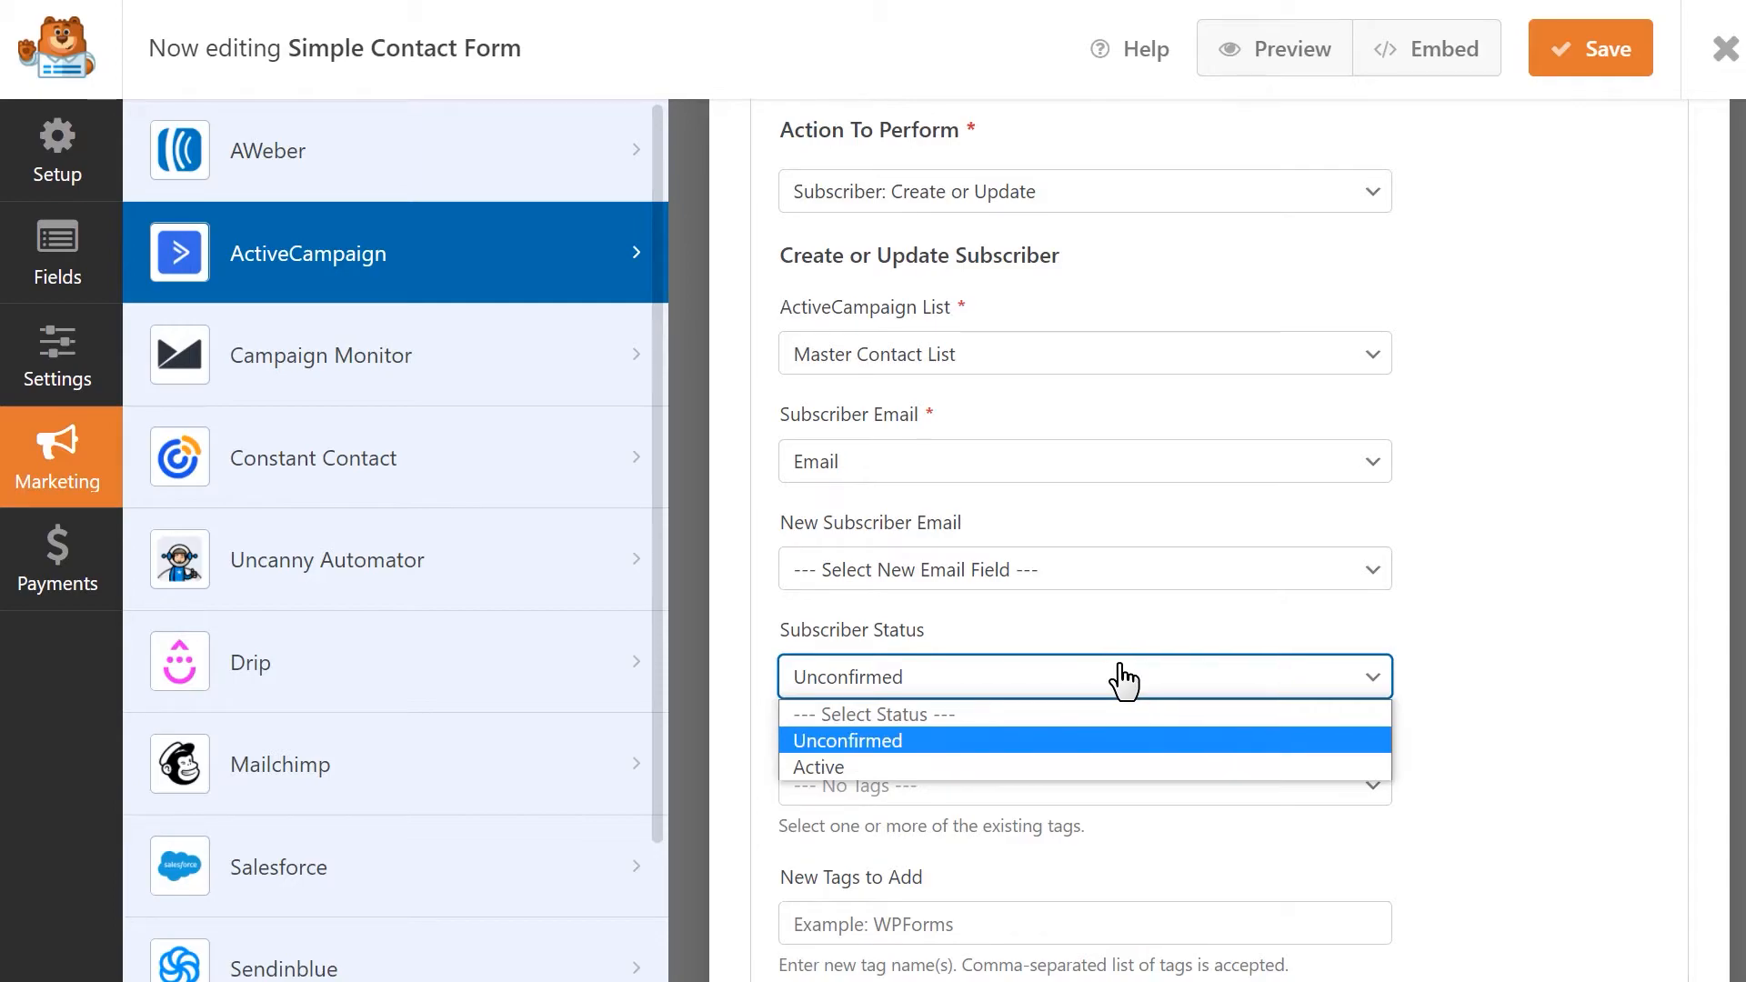
pyautogui.click(1088, 741)
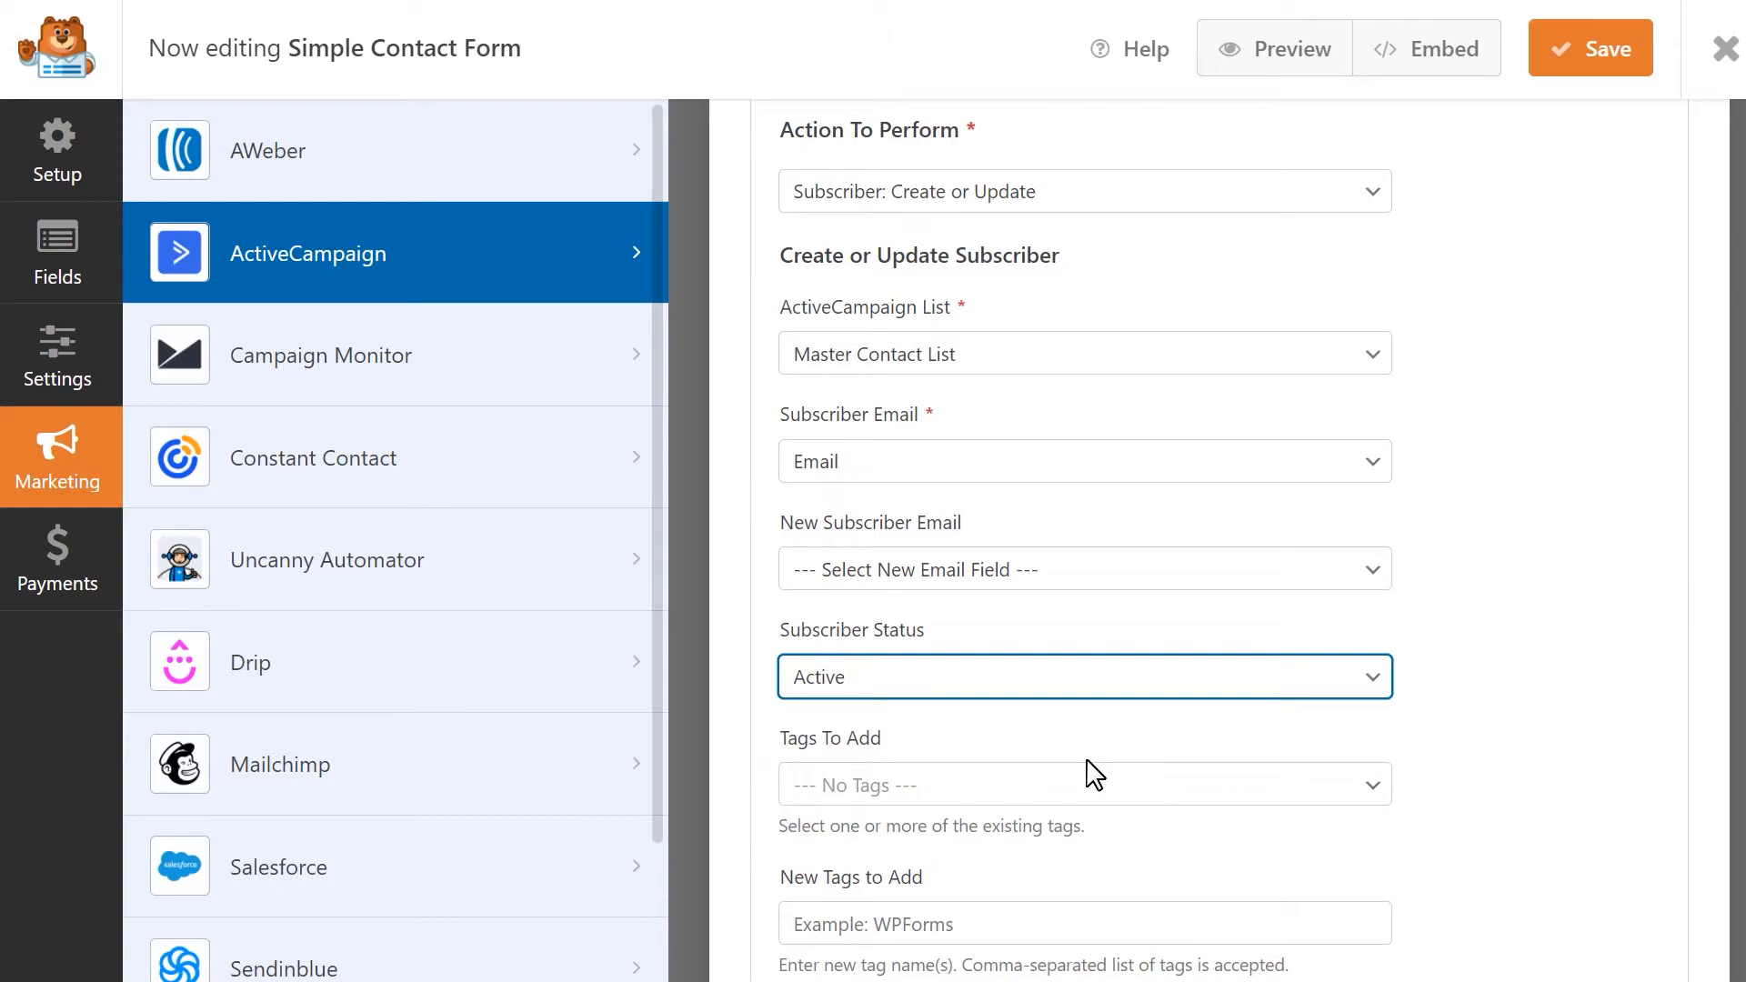
pyautogui.click(1499, 763)
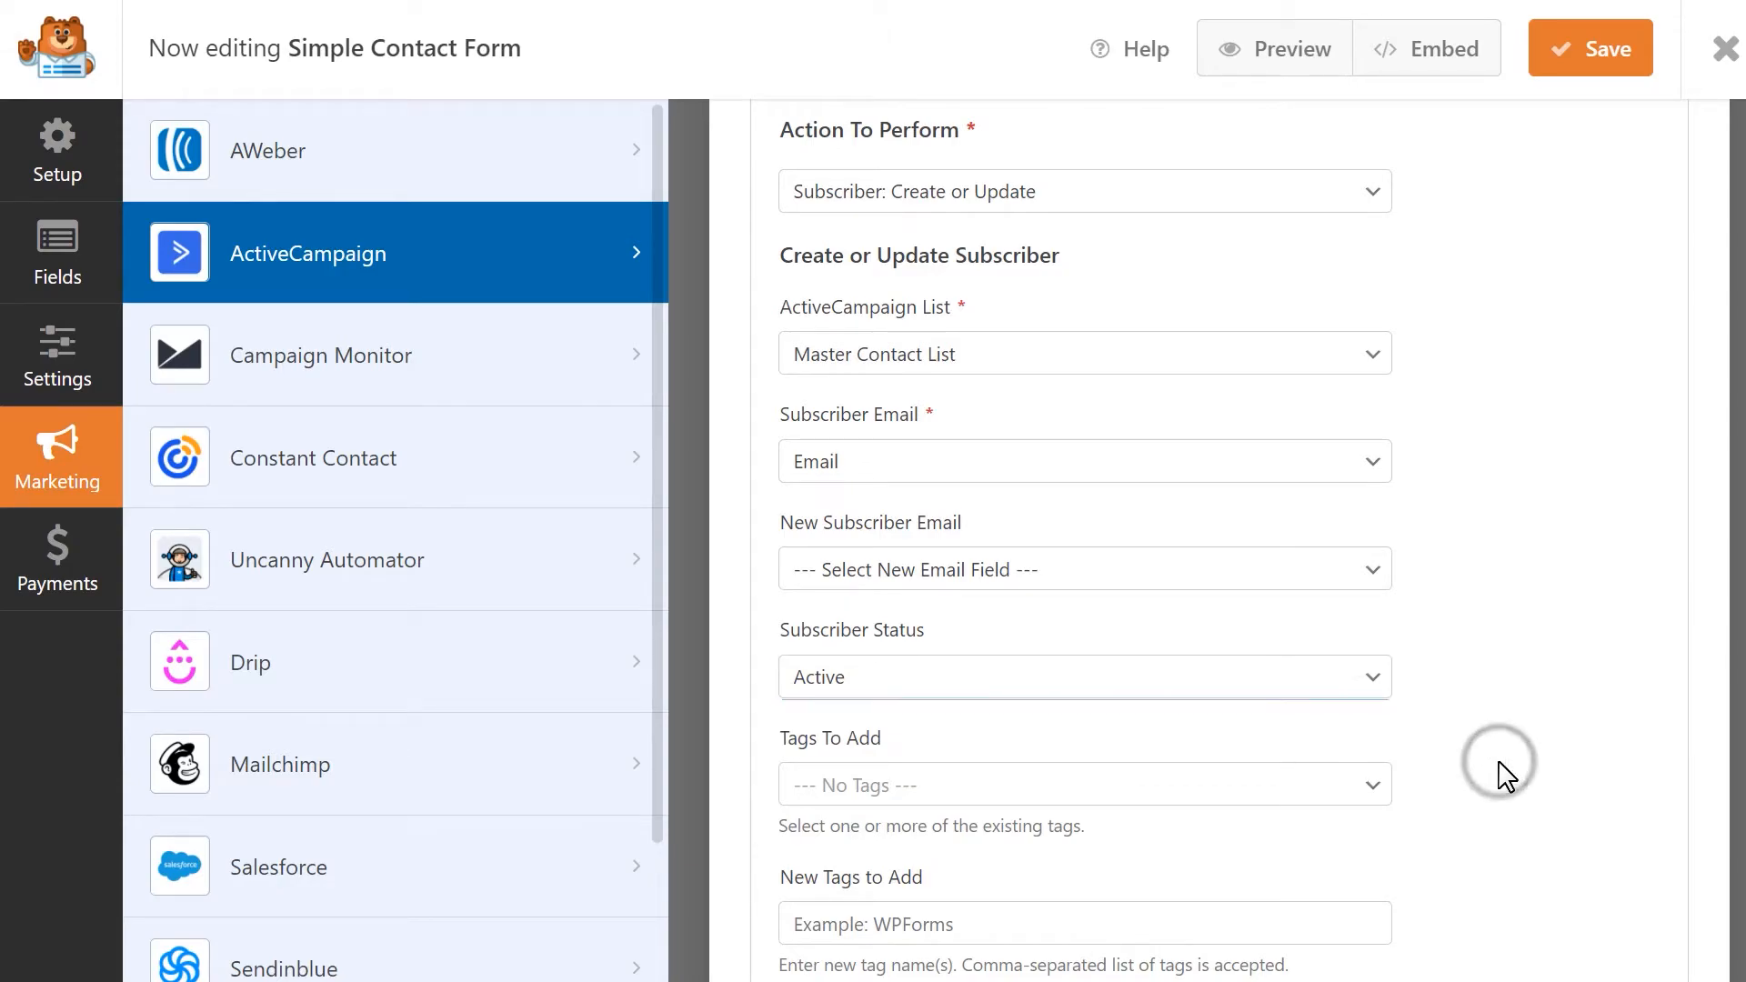
pyautogui.scroll(-2, 1506, 776)
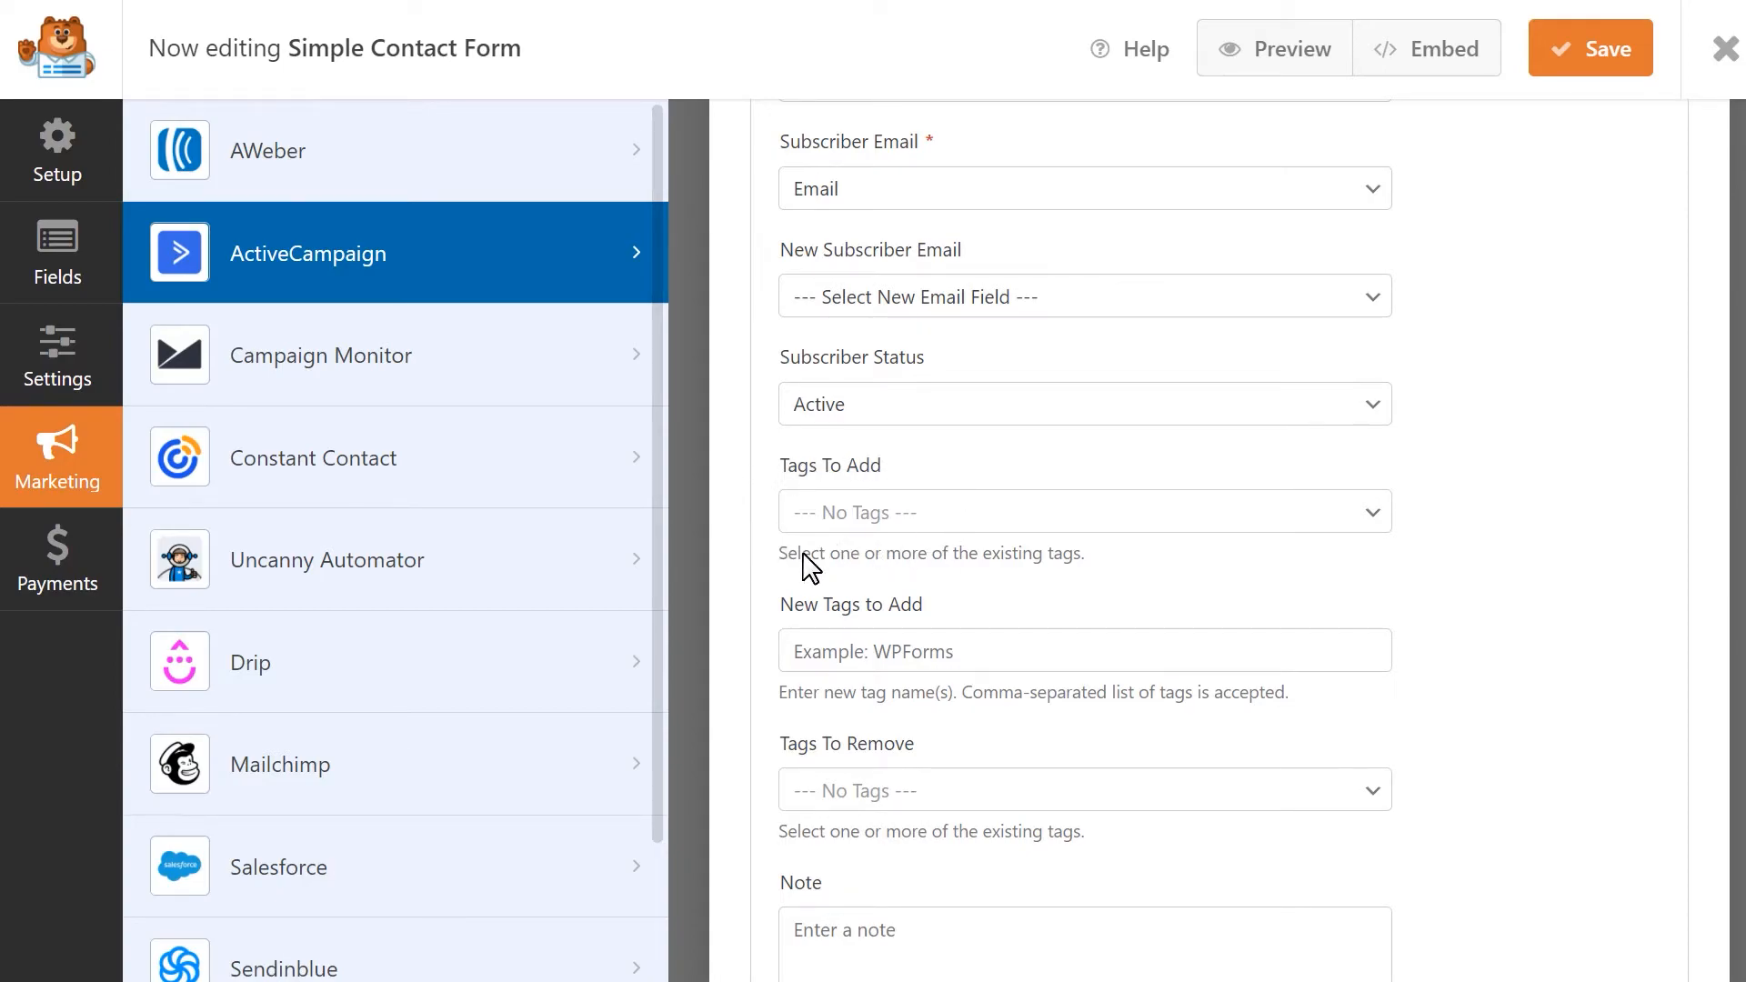
pyautogui.click(1001, 641)
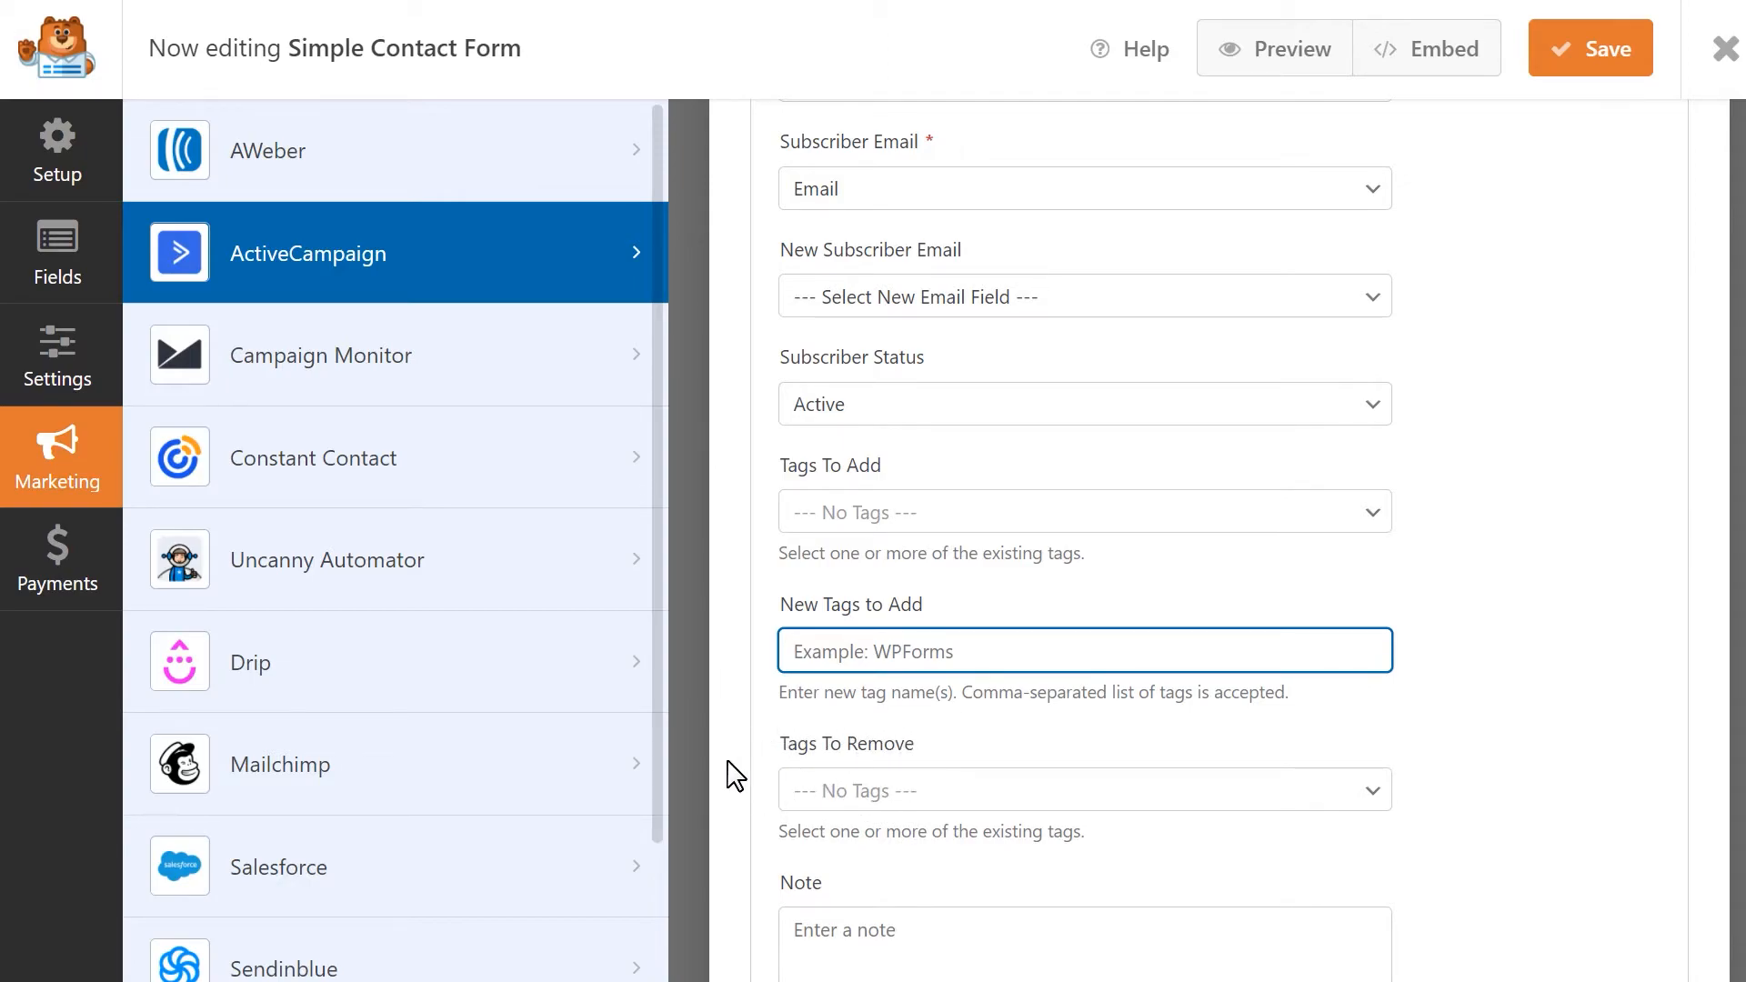
pyautogui.scroll(-2, 737, 771)
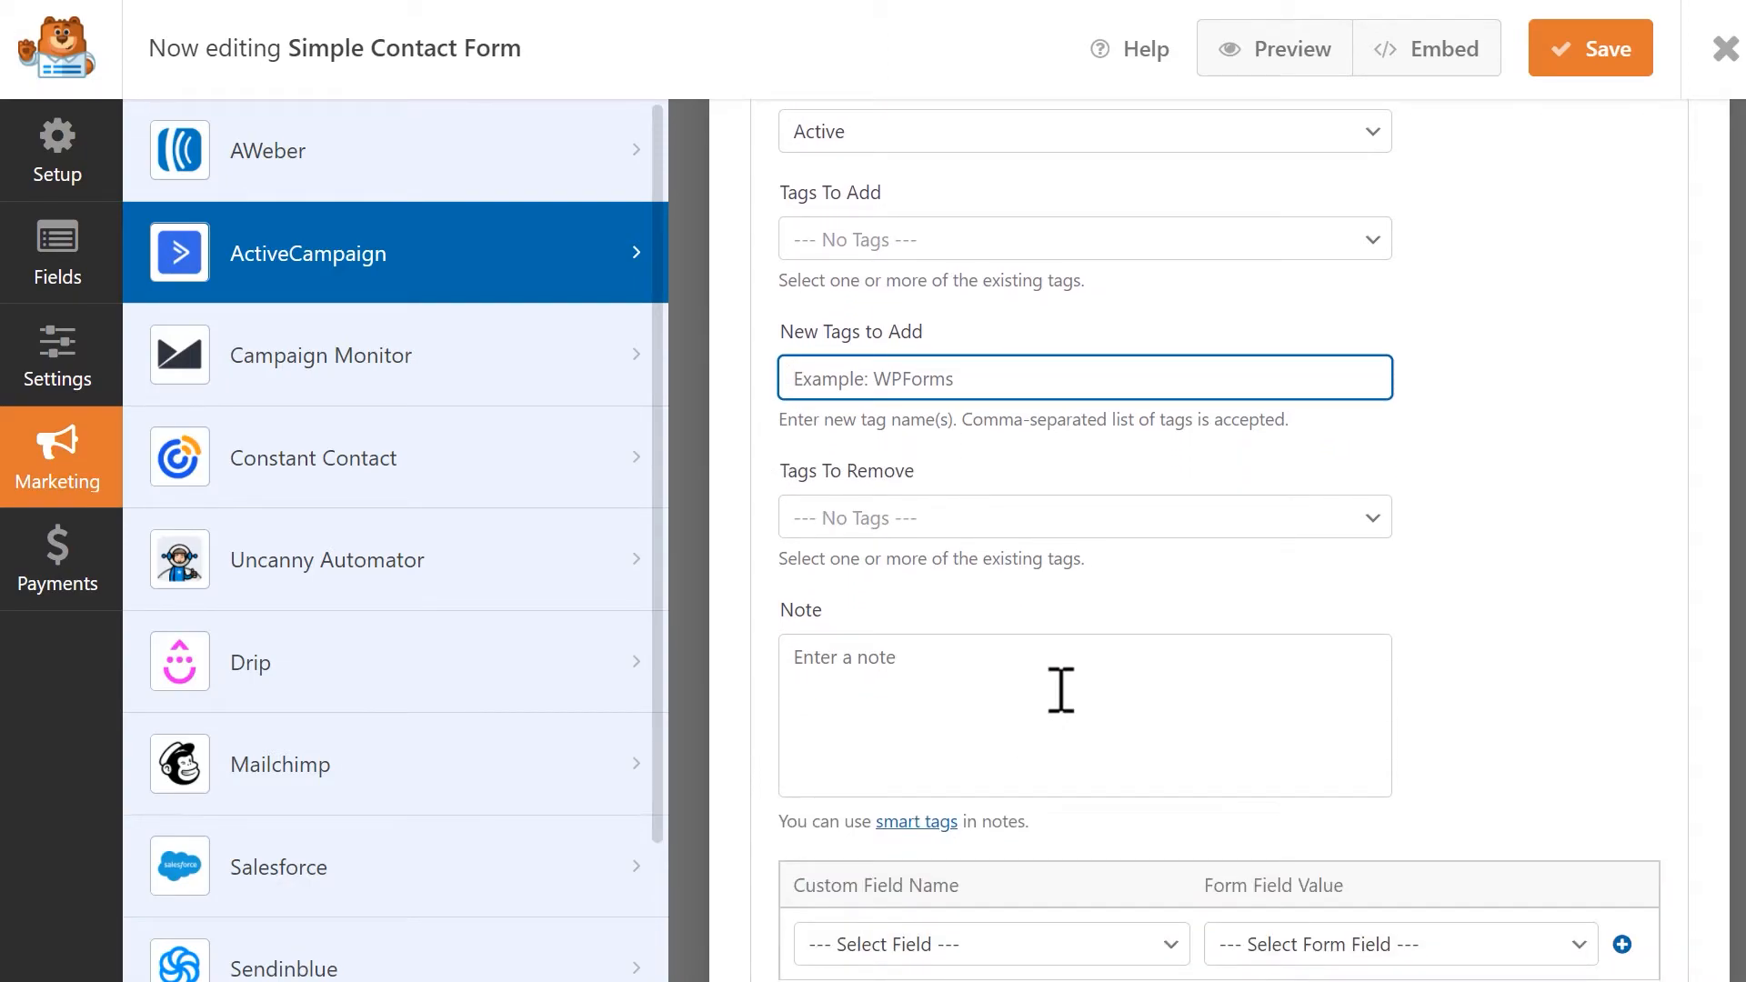
pyautogui.click(1061, 689)
pyautogui.scroll(-2, 1061, 689)
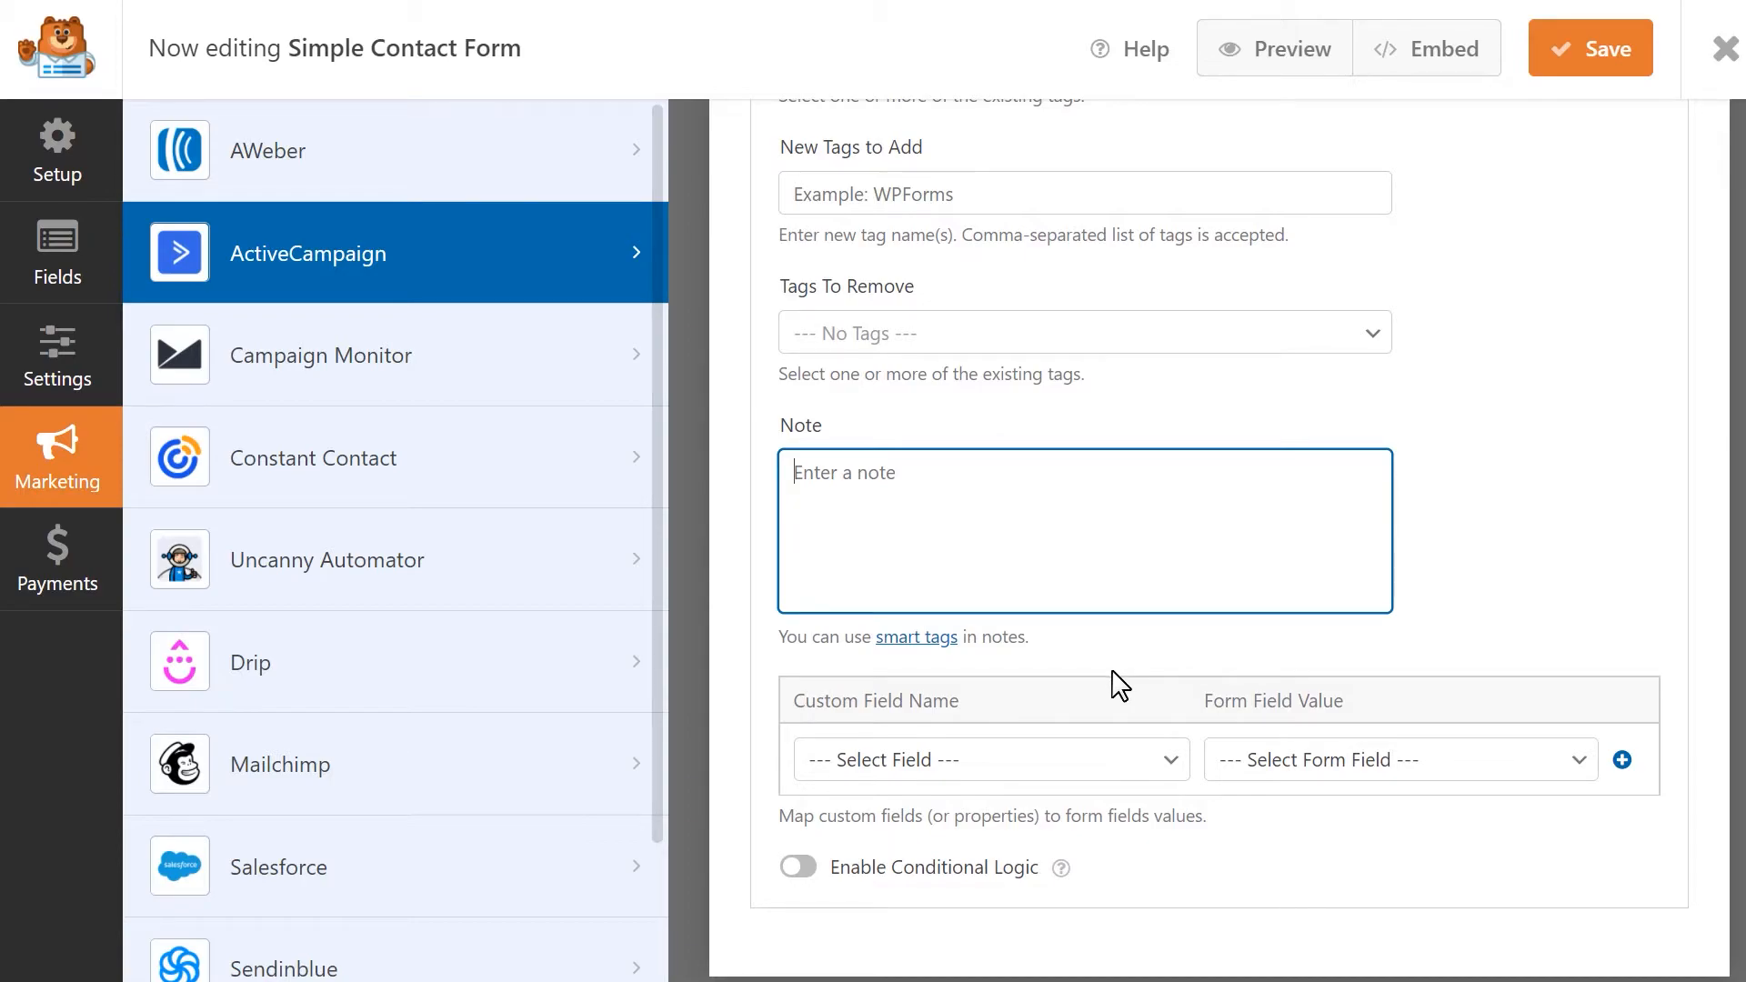
# Map the ActiveCampaign Full Name custom field to the form's Name field.
pyautogui.click(1131, 772)
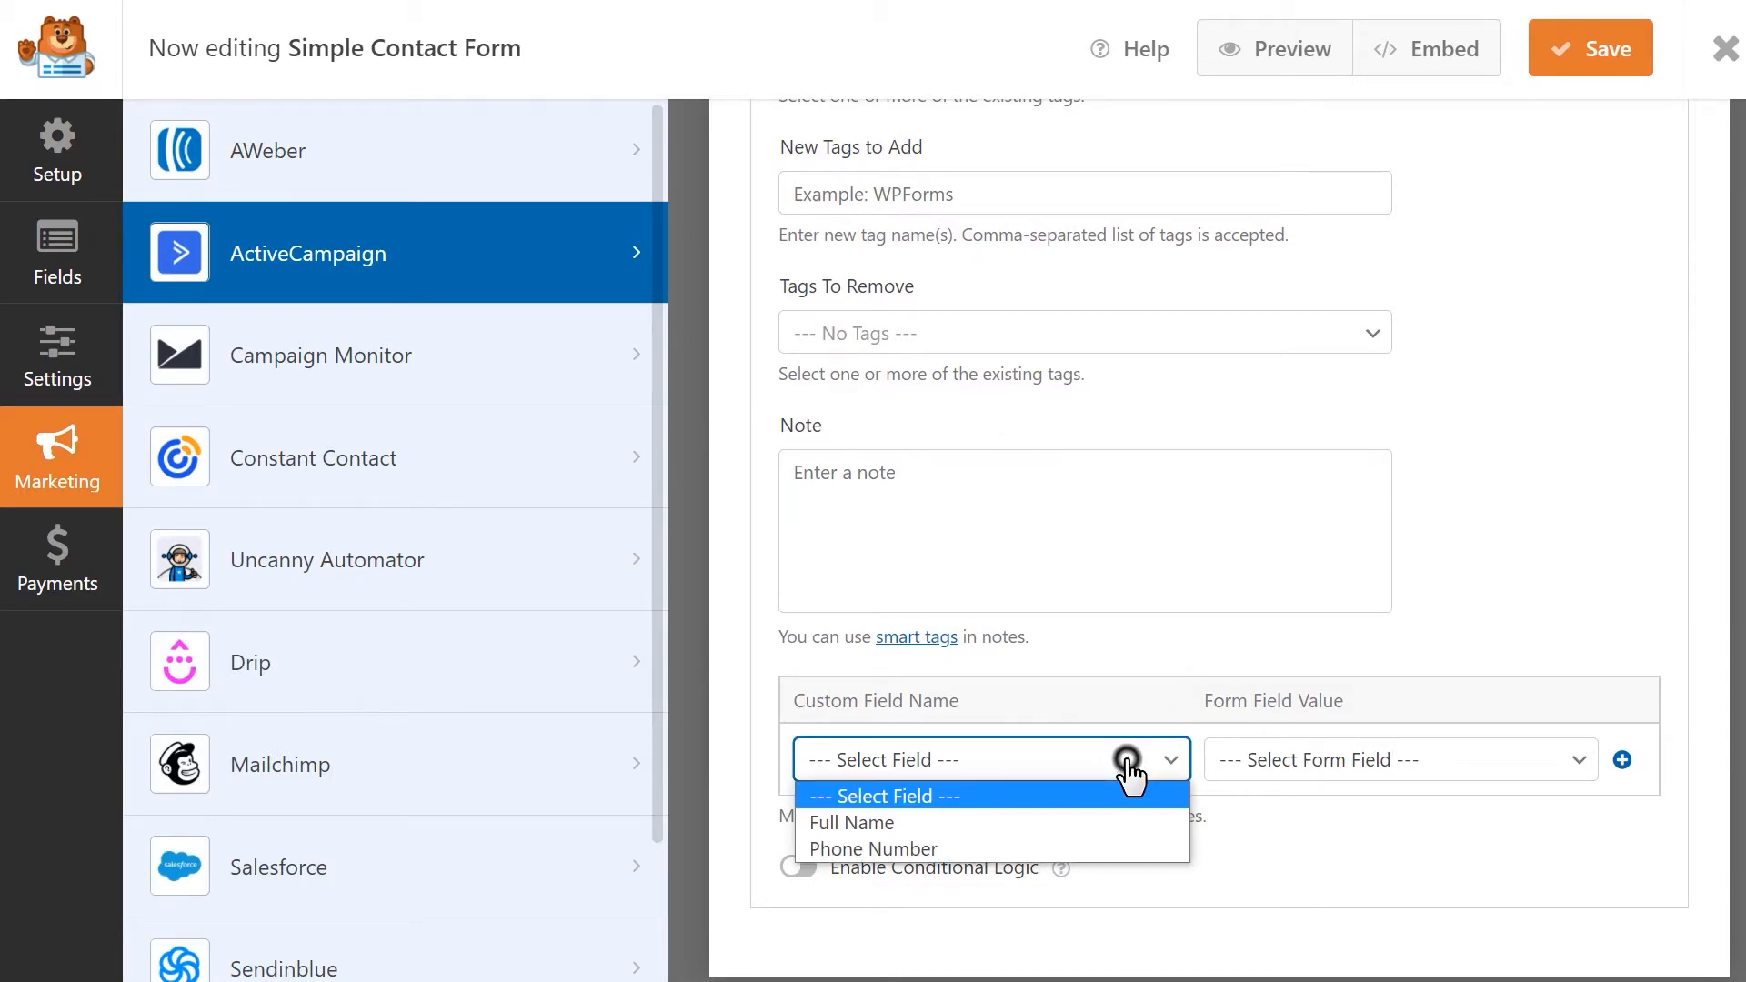
pyautogui.click(1044, 817)
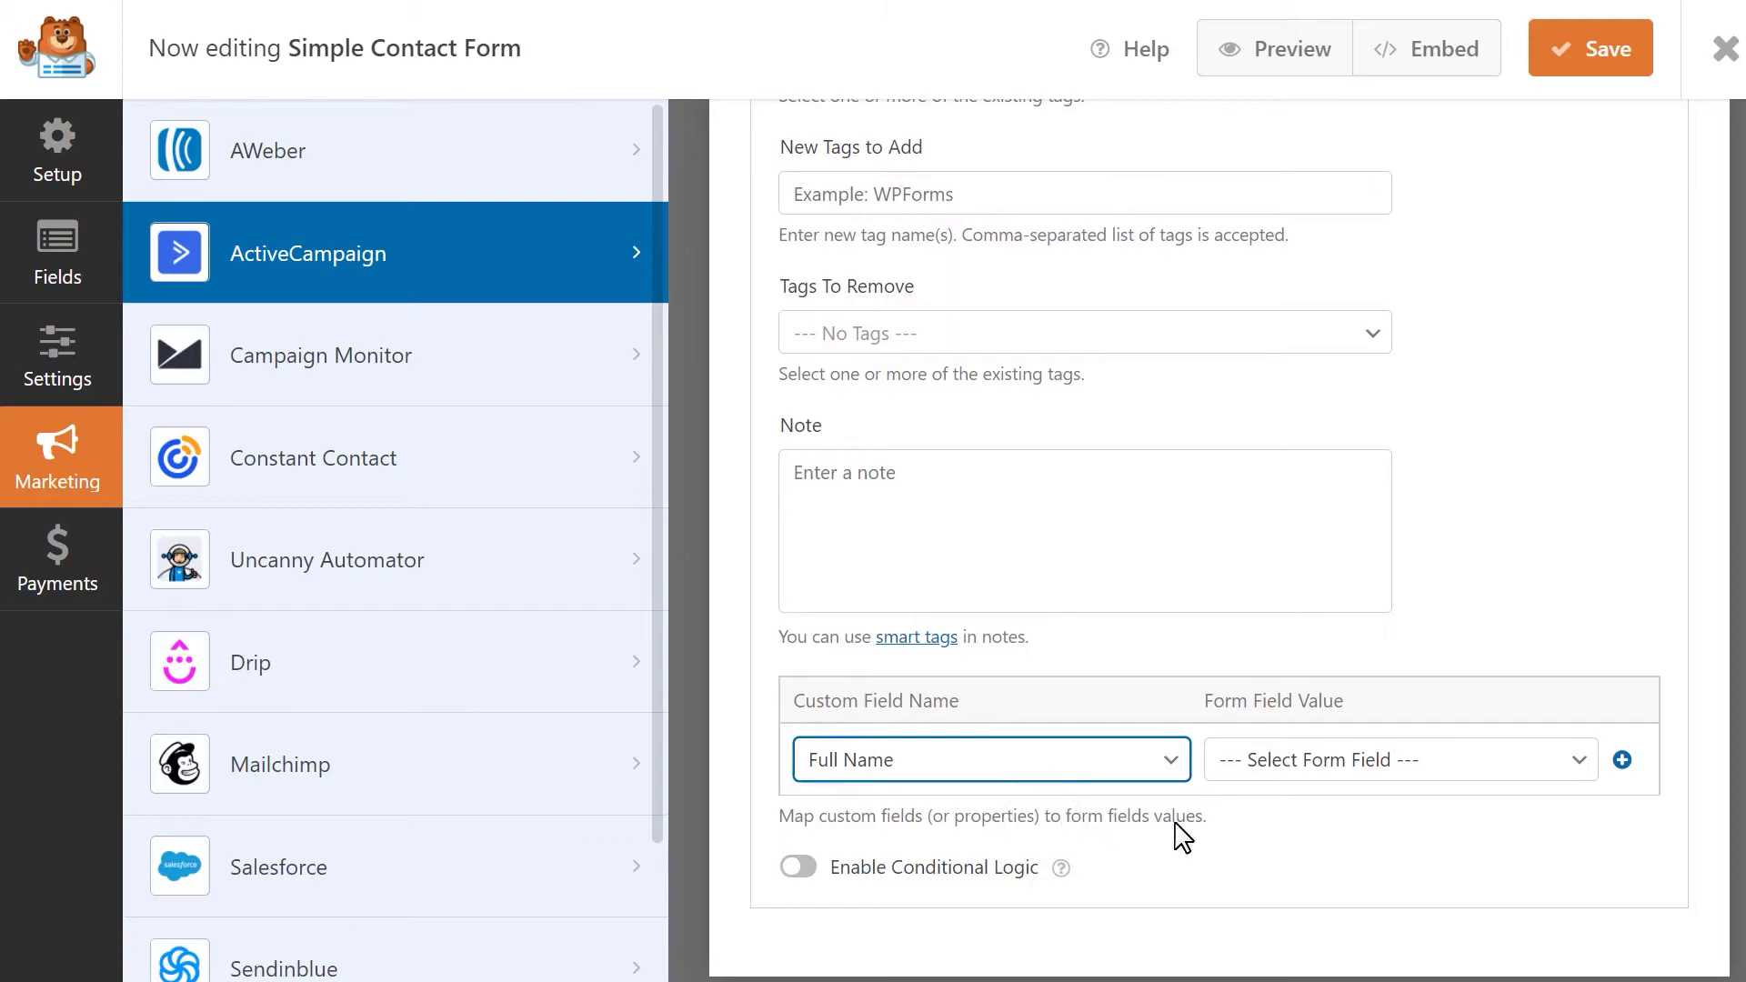
pyautogui.click(1342, 777)
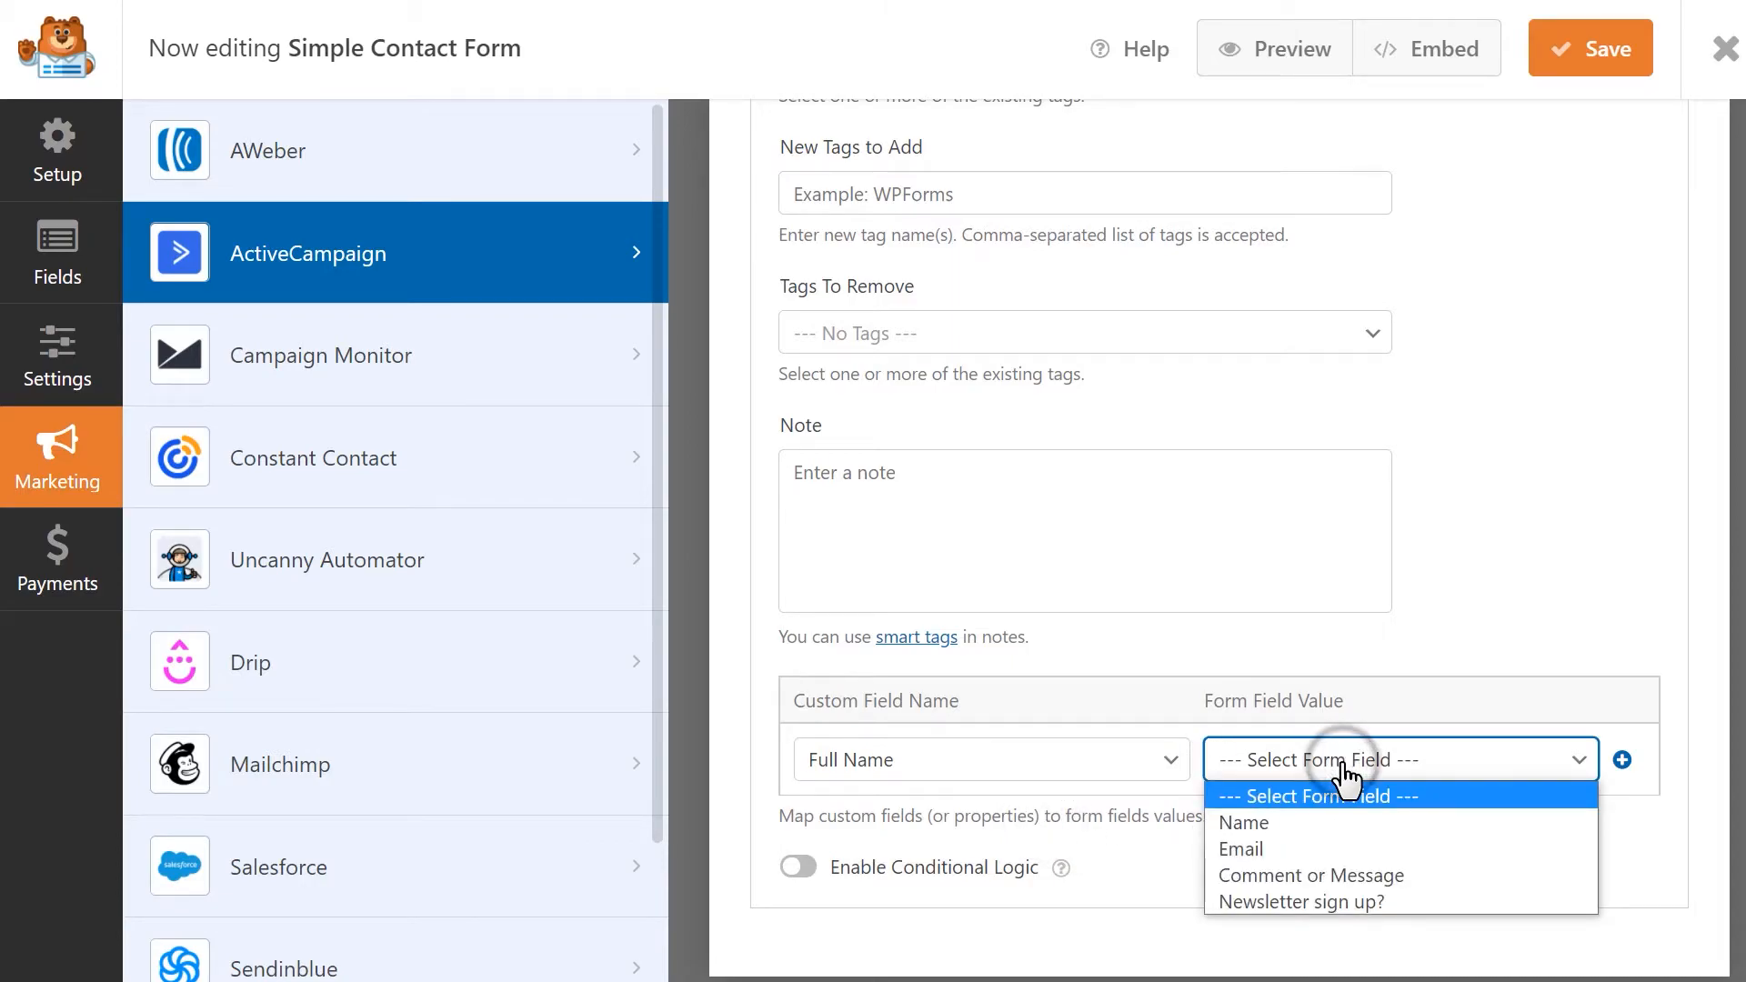
pyautogui.click(1290, 822)
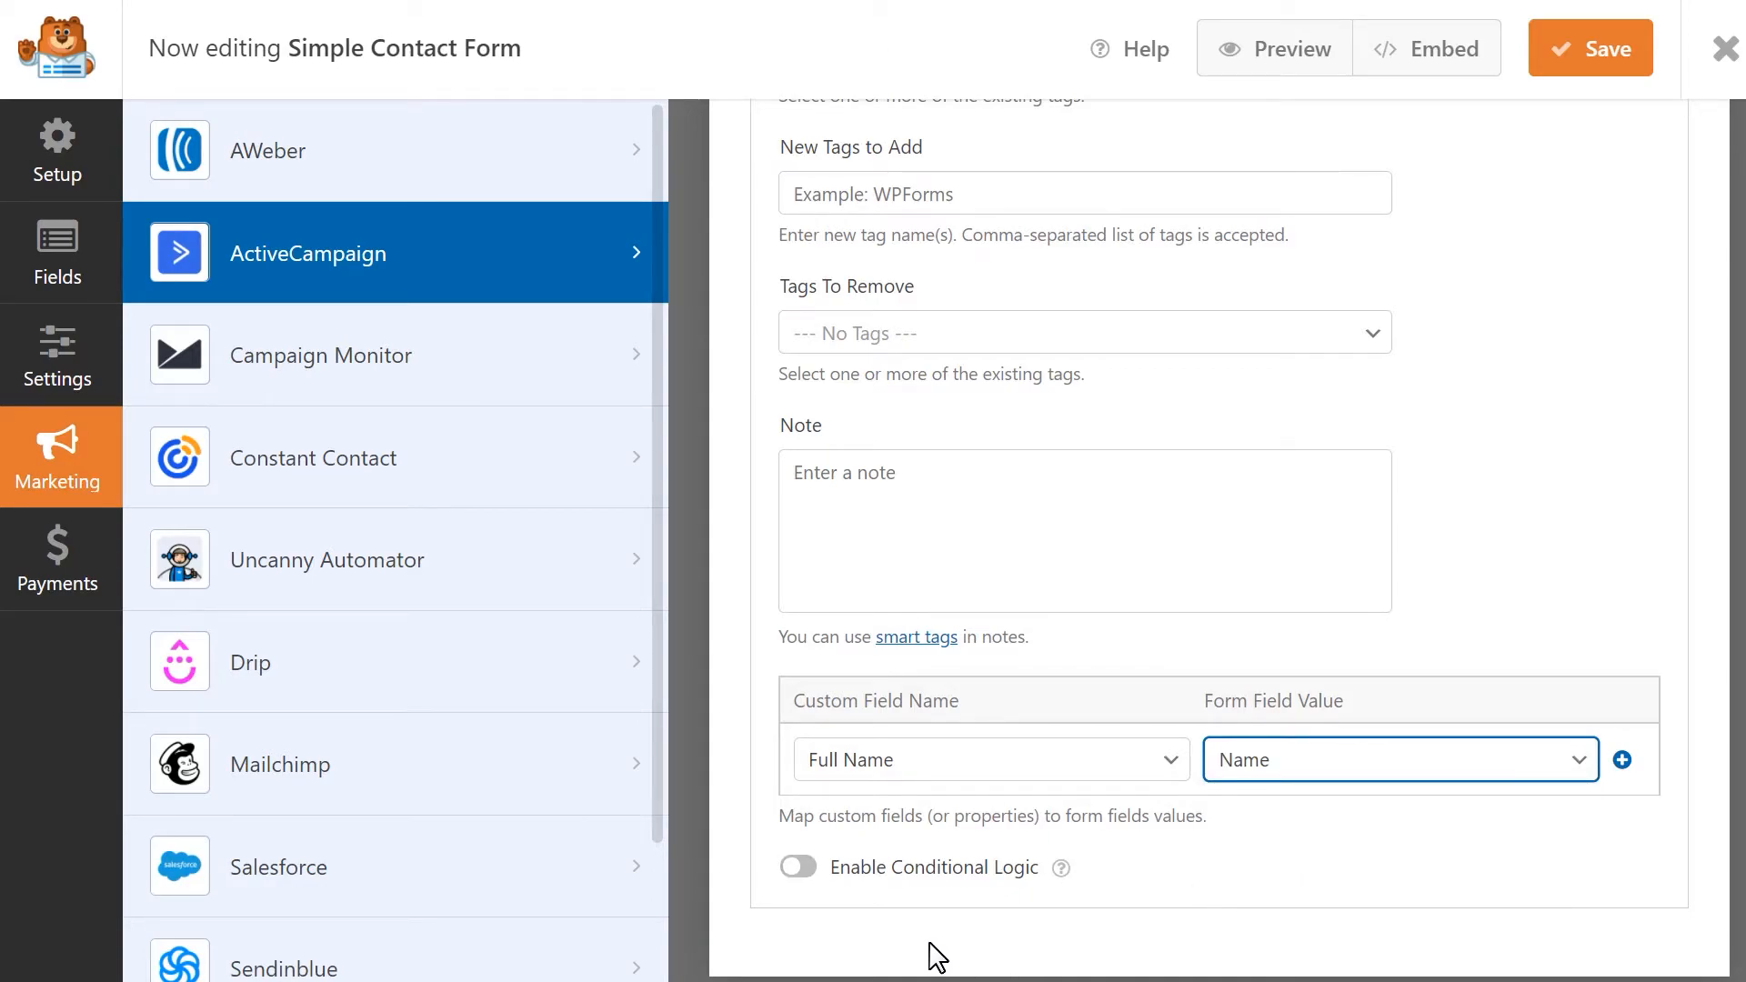
# Enable conditional logic so the connection runs only when Newsletter sign up? is Yes.
pyautogui.click(798, 867)
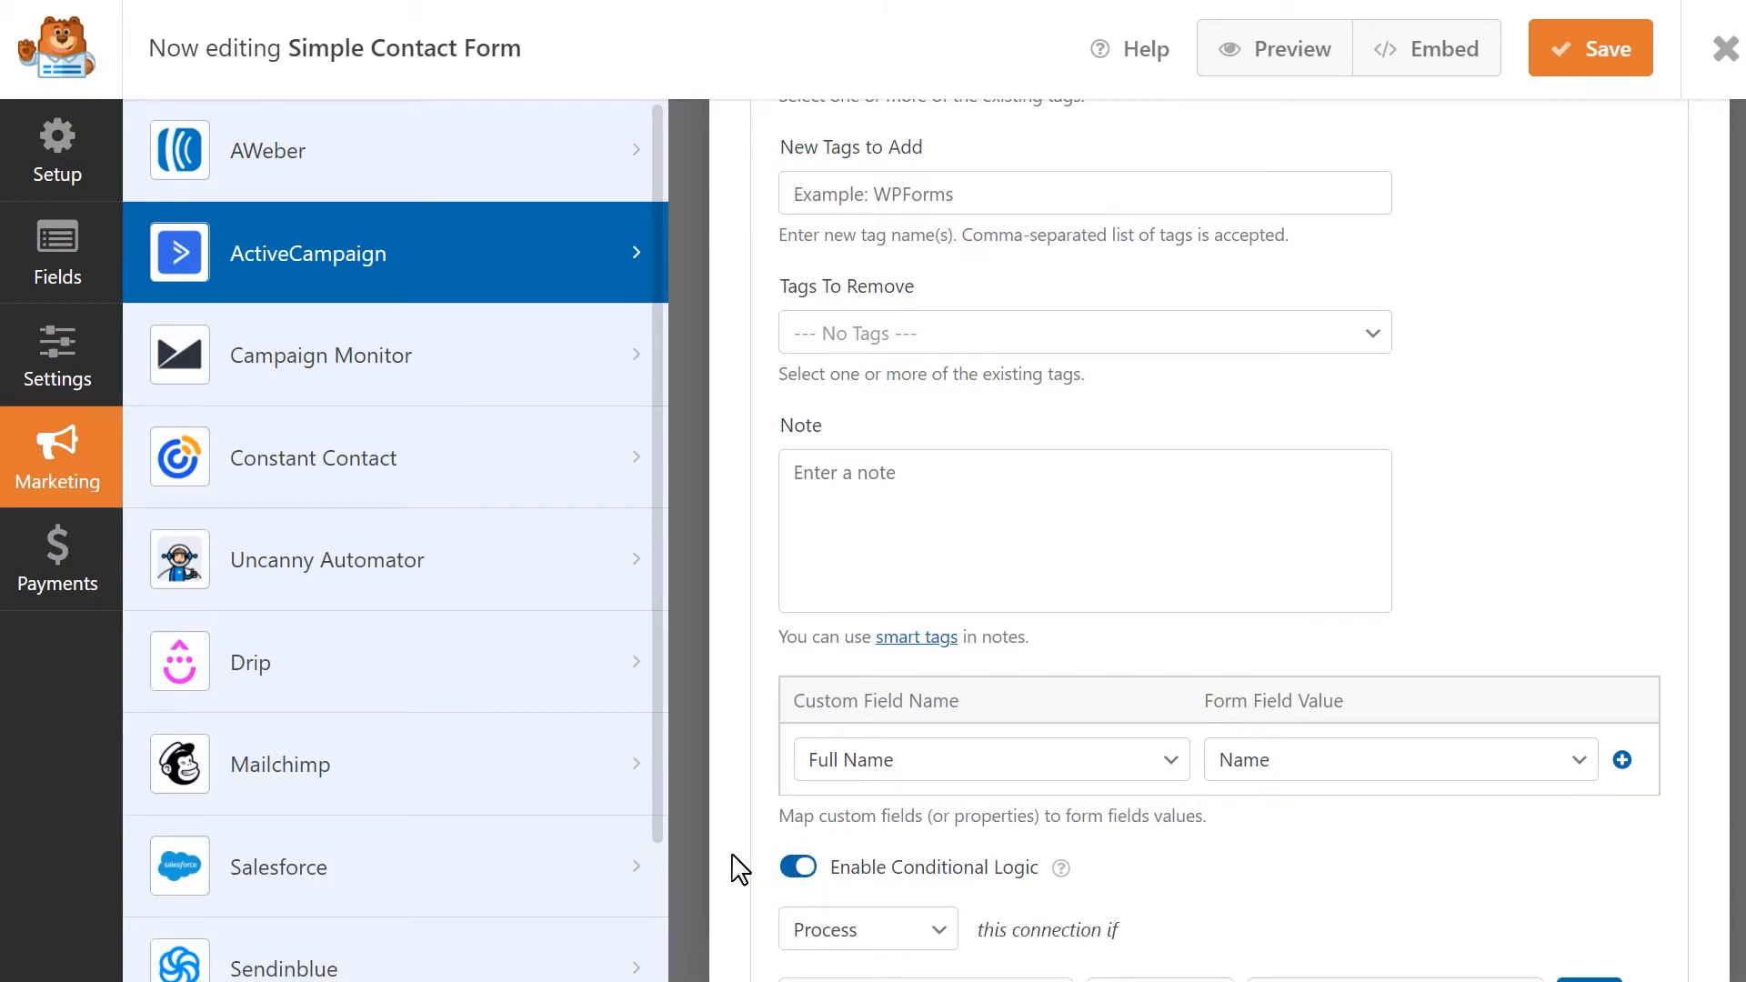
pyautogui.scroll(-1, 736, 864)
pyautogui.scroll(-1, 737, 866)
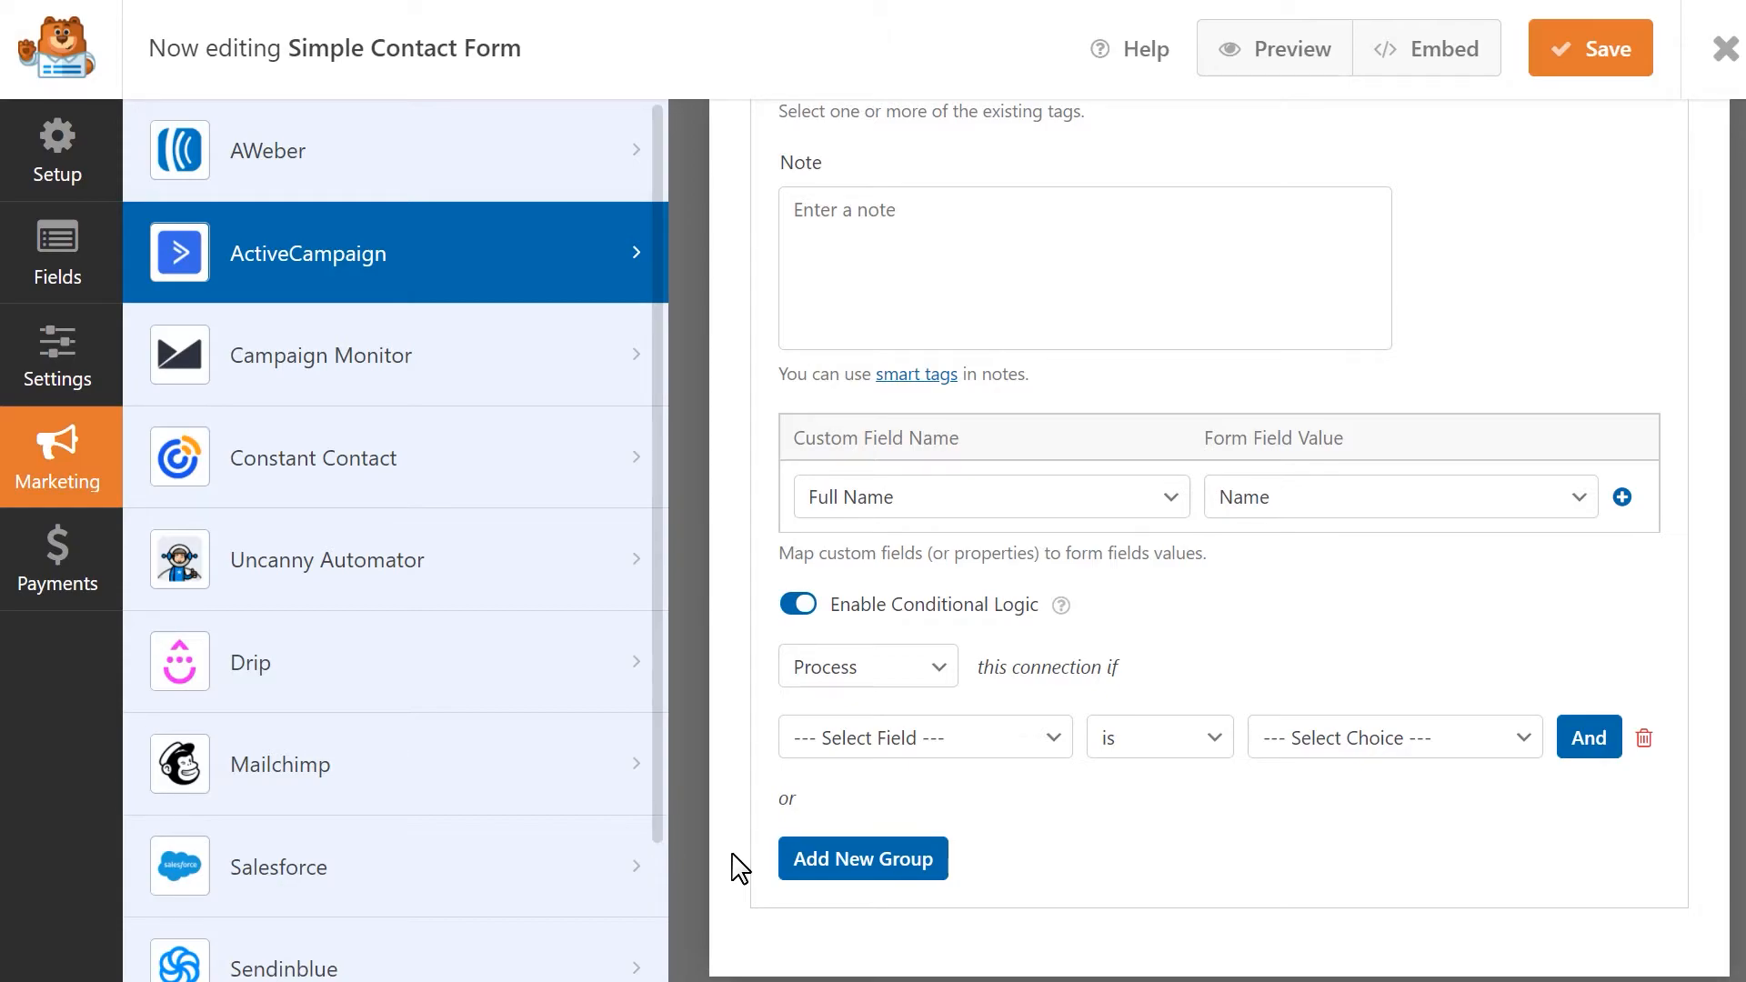
pyautogui.click(1033, 742)
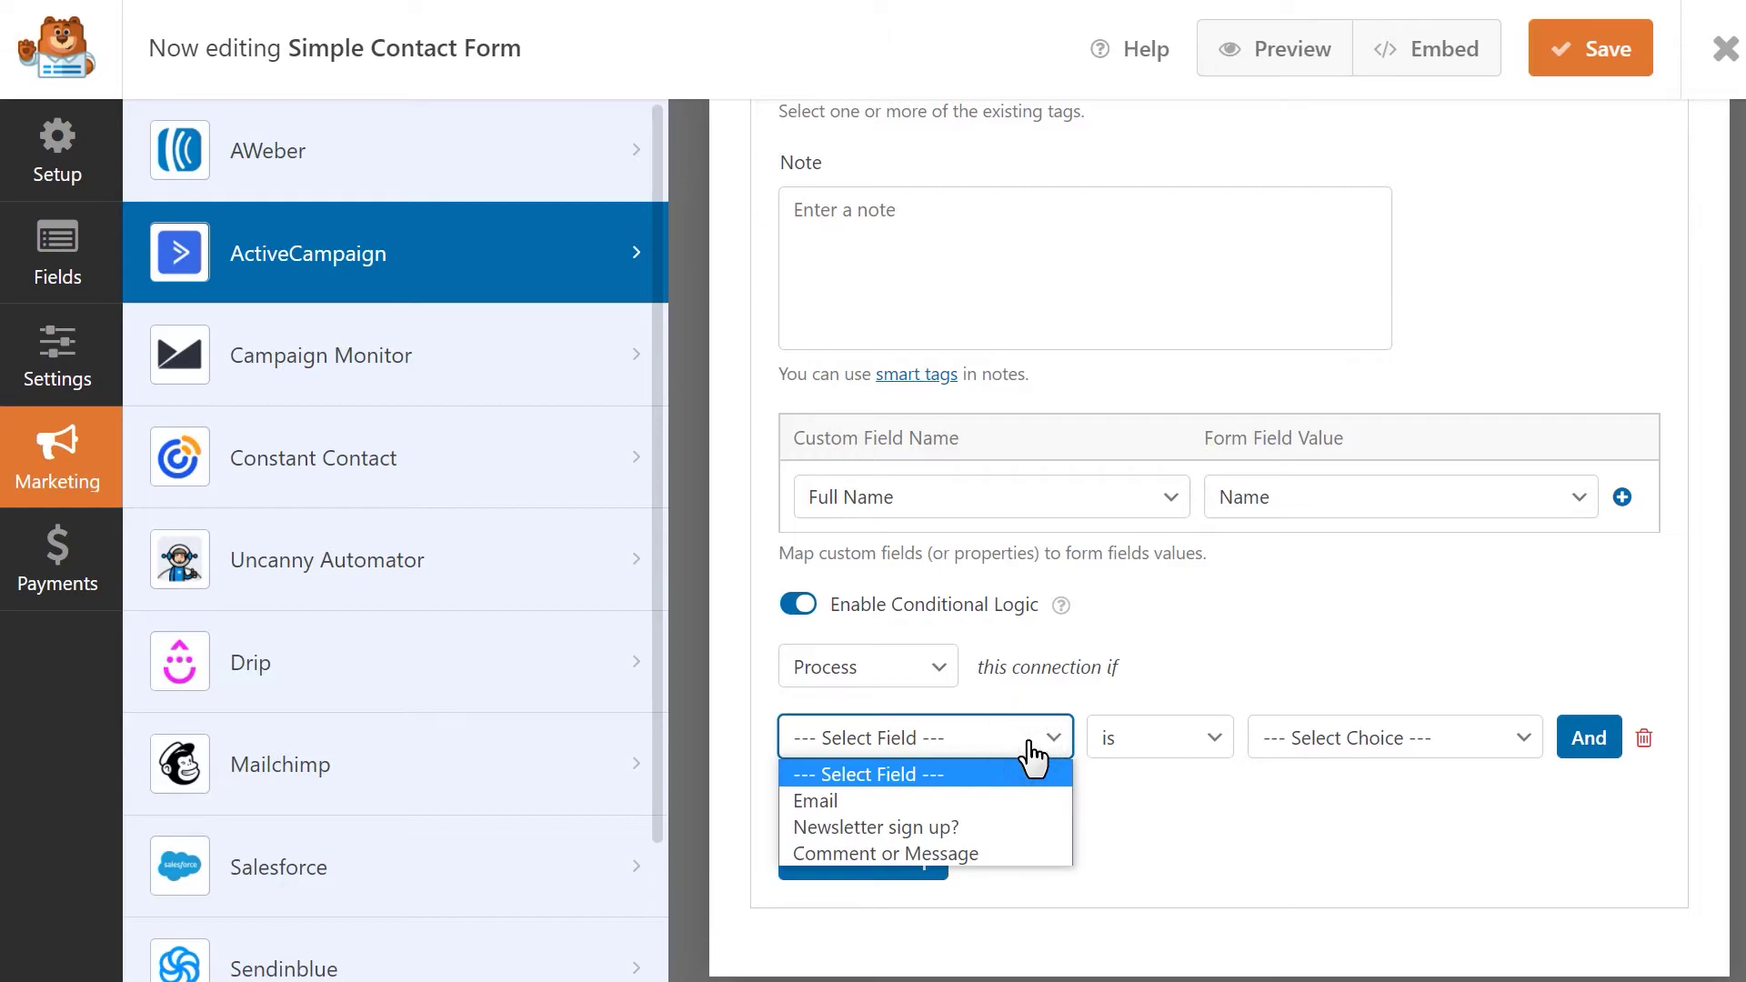
pyautogui.click(1025, 816)
pyautogui.click(1330, 738)
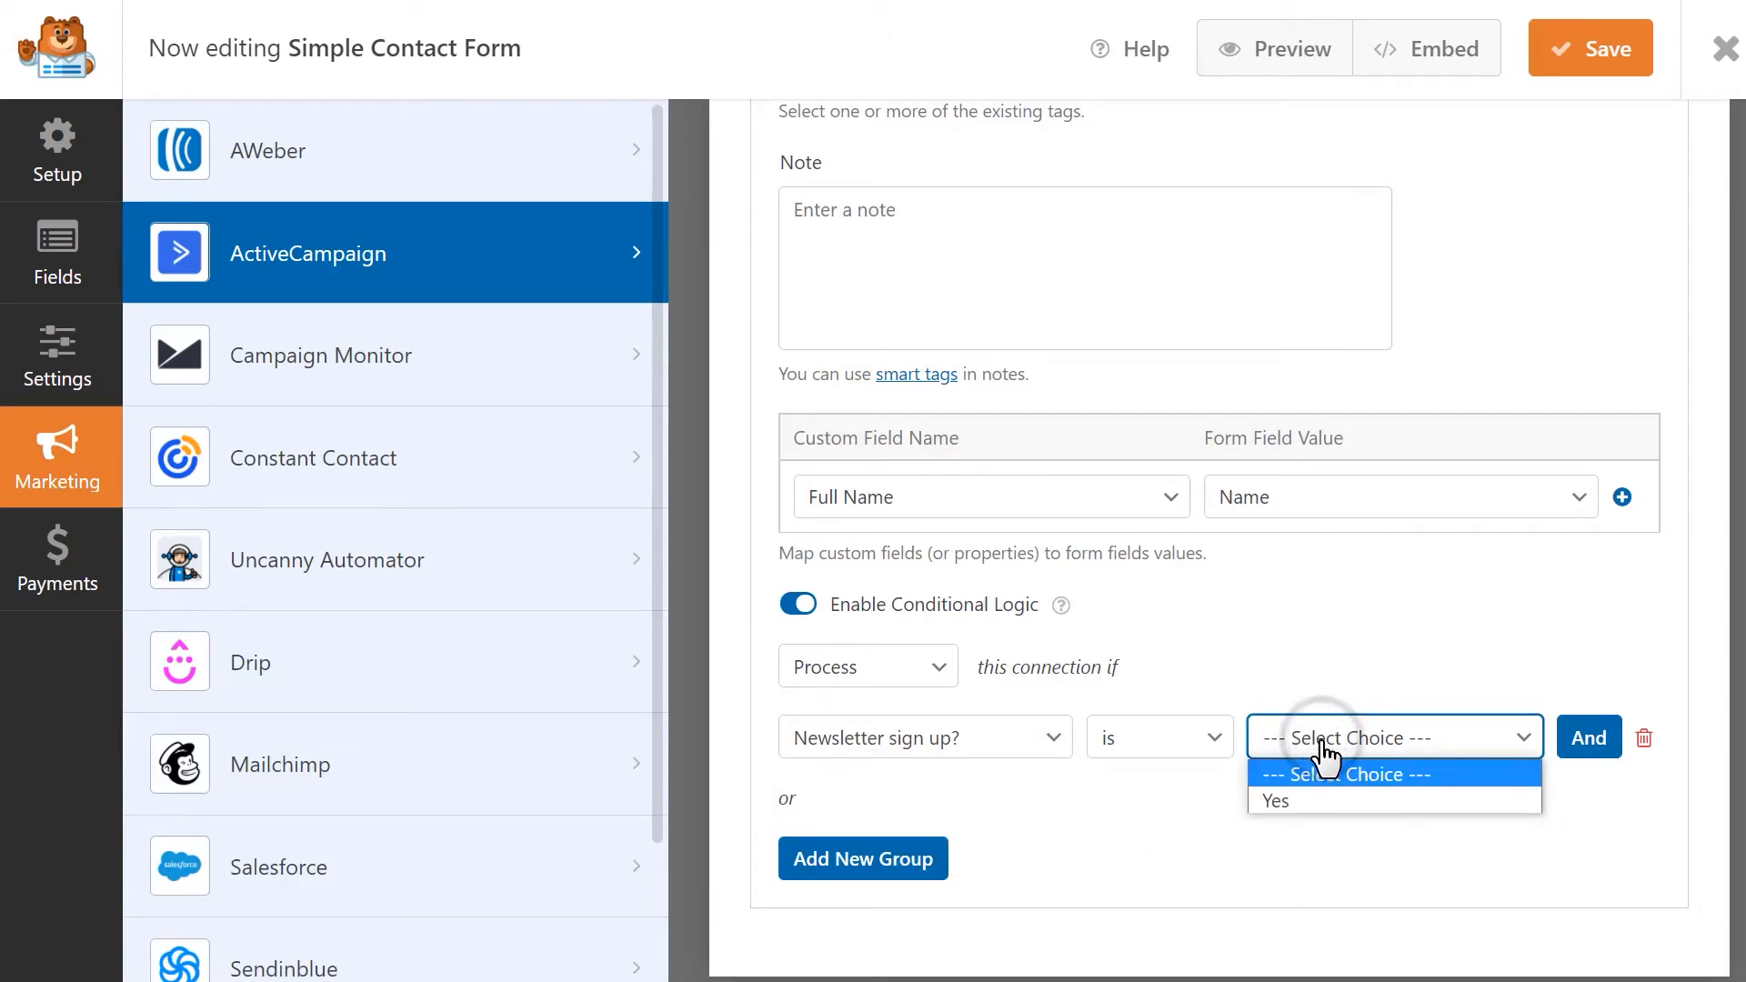
pyautogui.click(1347, 801)
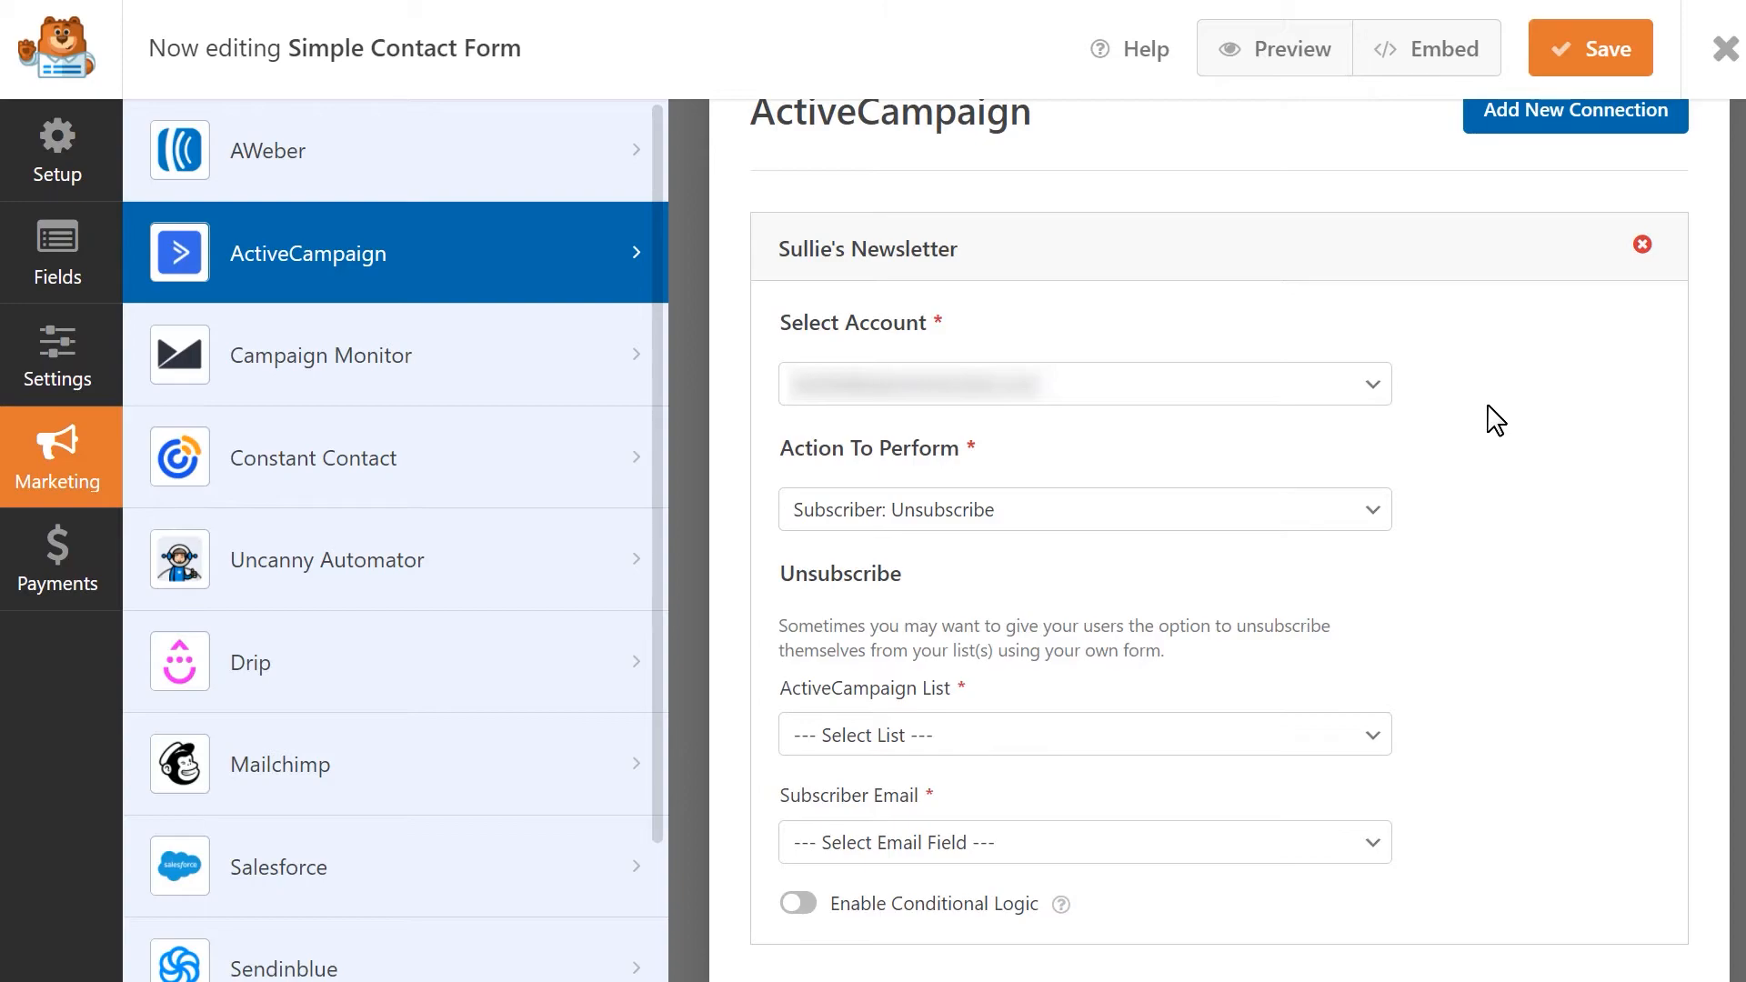
# Unsubscribe from the Master Contact List, identifying subscribers by the form's Email field.
pyautogui.click(1284, 734)
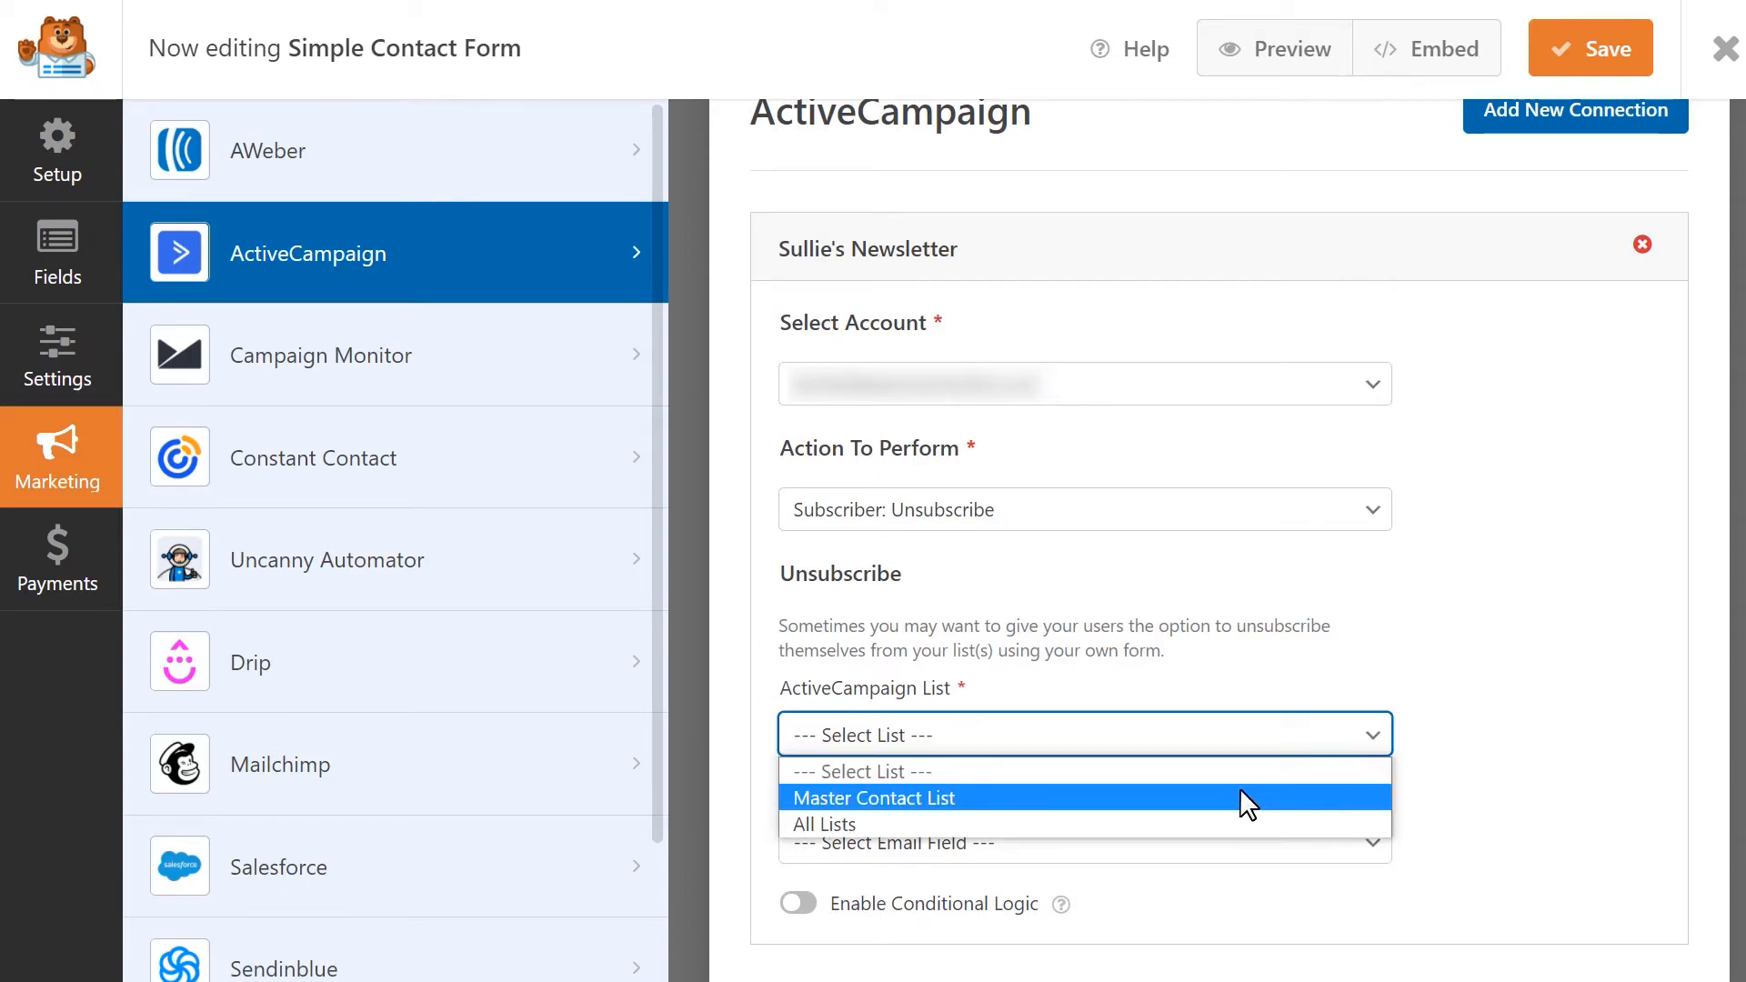
pyautogui.click(1239, 797)
pyautogui.click(1260, 833)
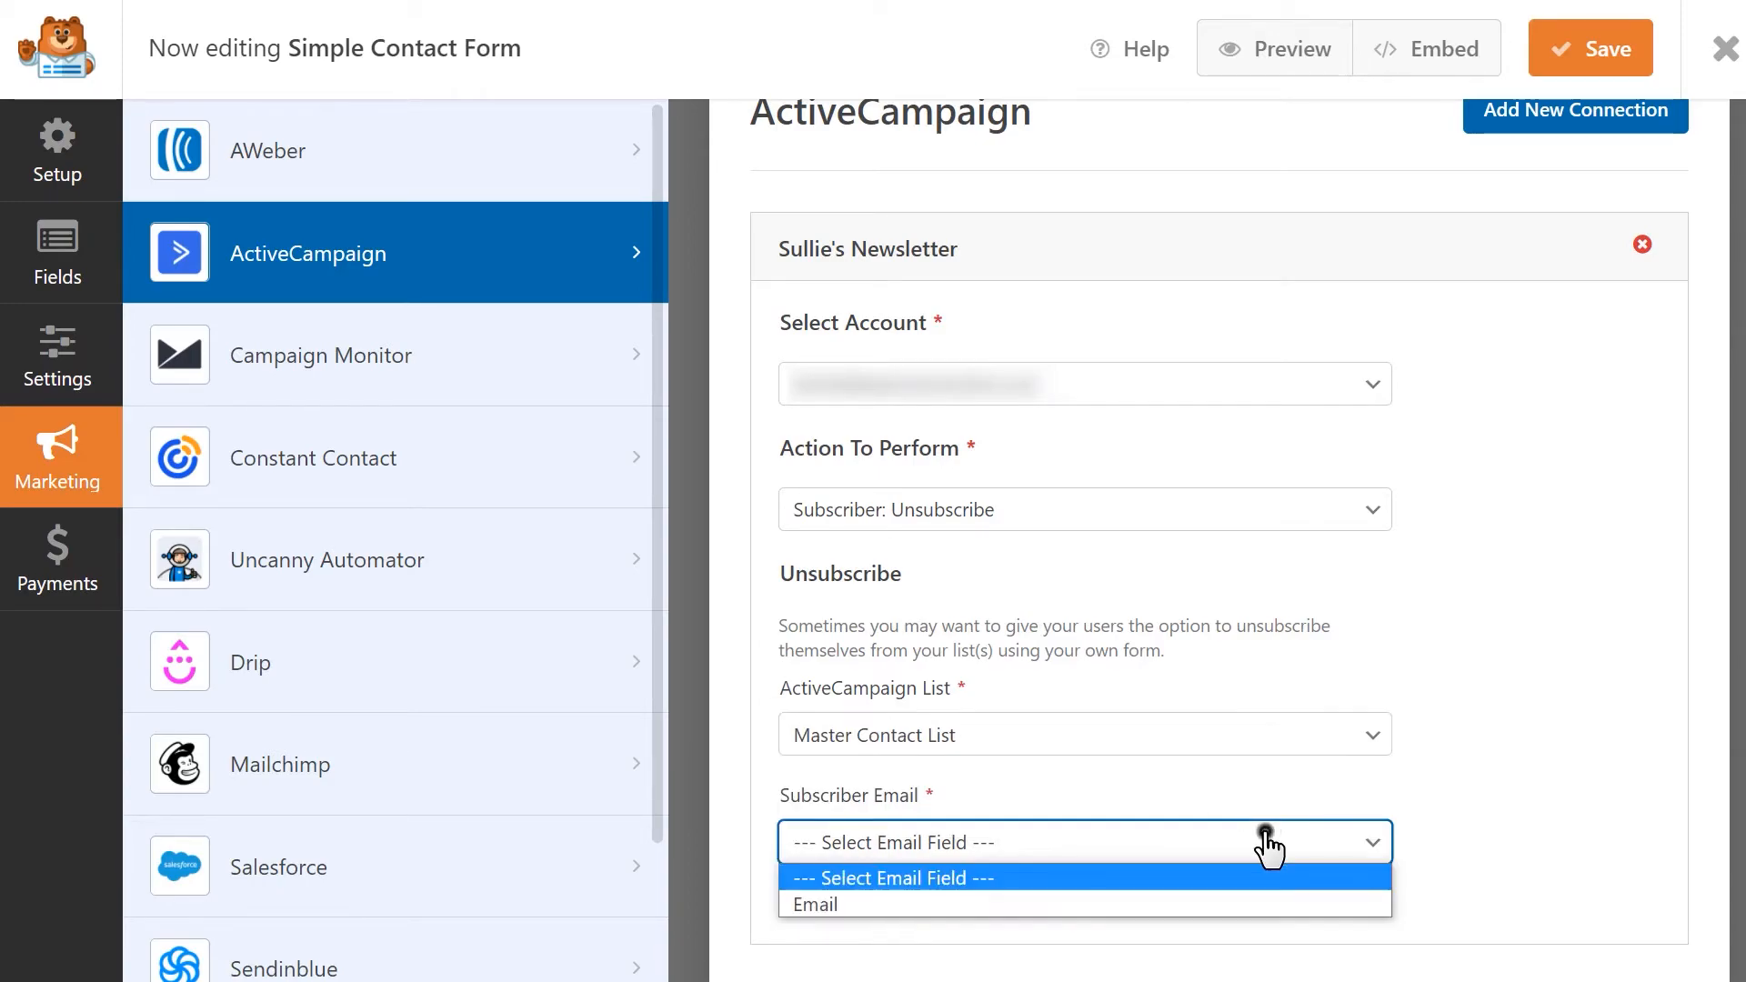
pyautogui.click(1282, 905)
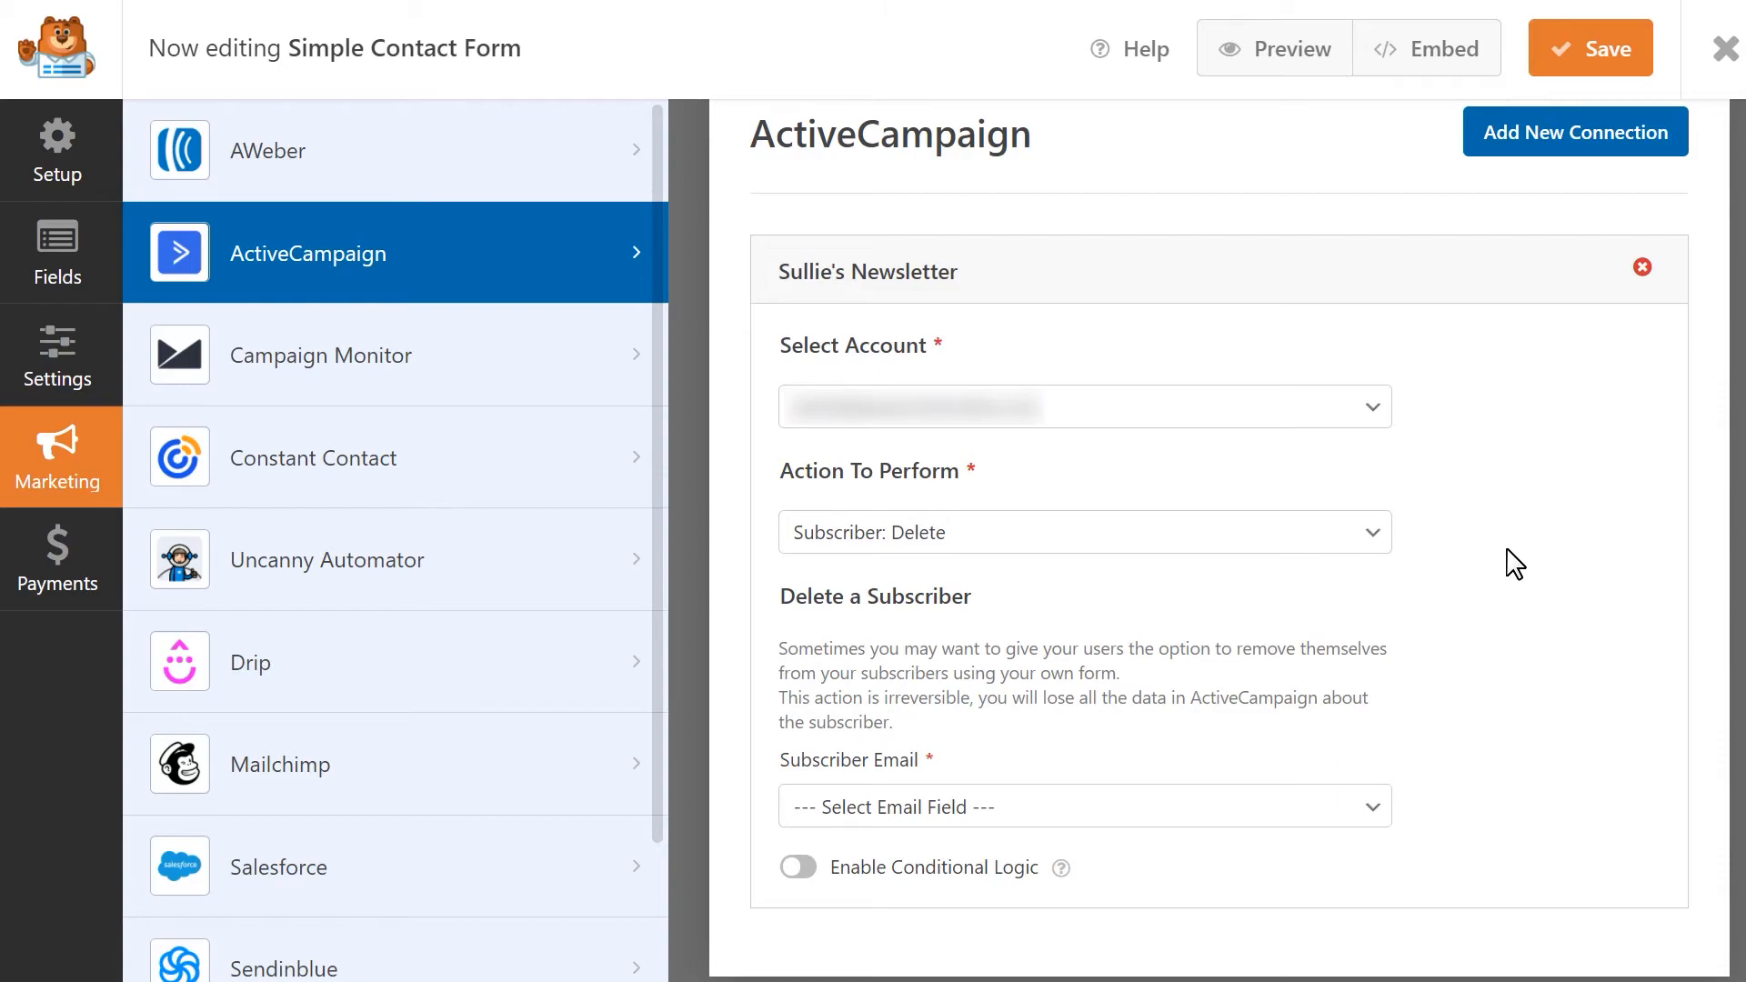
# Key the Subscriber: Delete action on the form's Email field.
pyautogui.click(1333, 808)
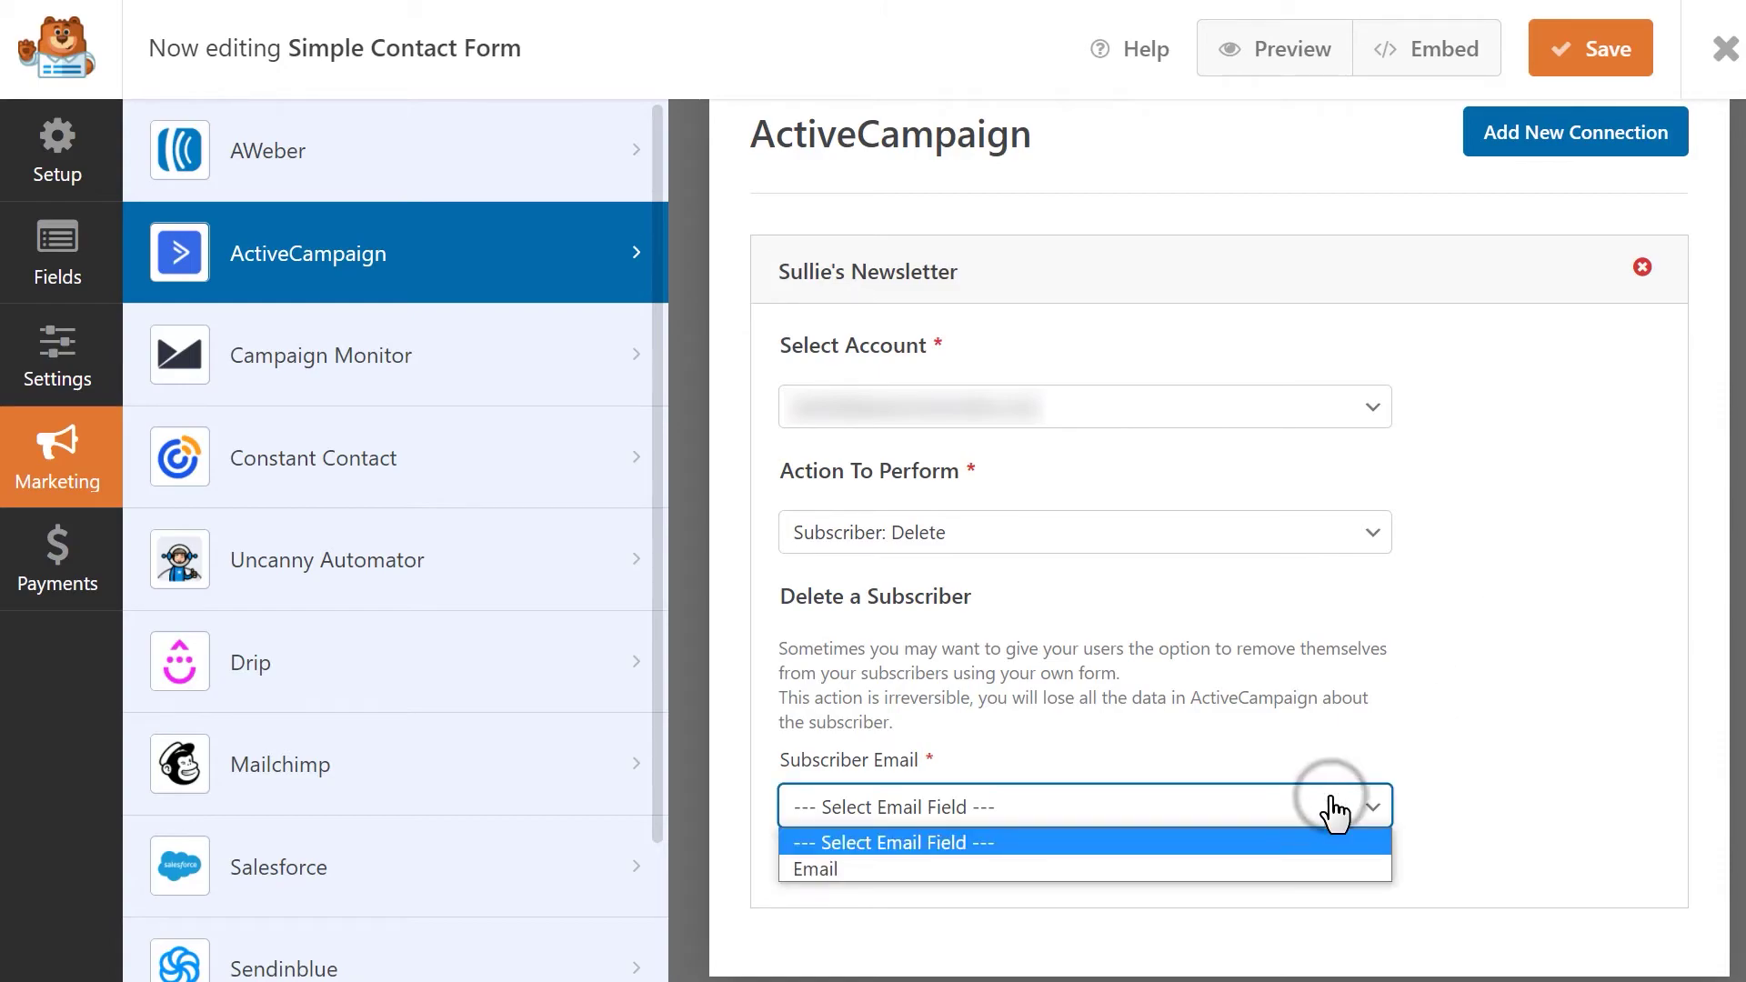
pyautogui.click(1292, 868)
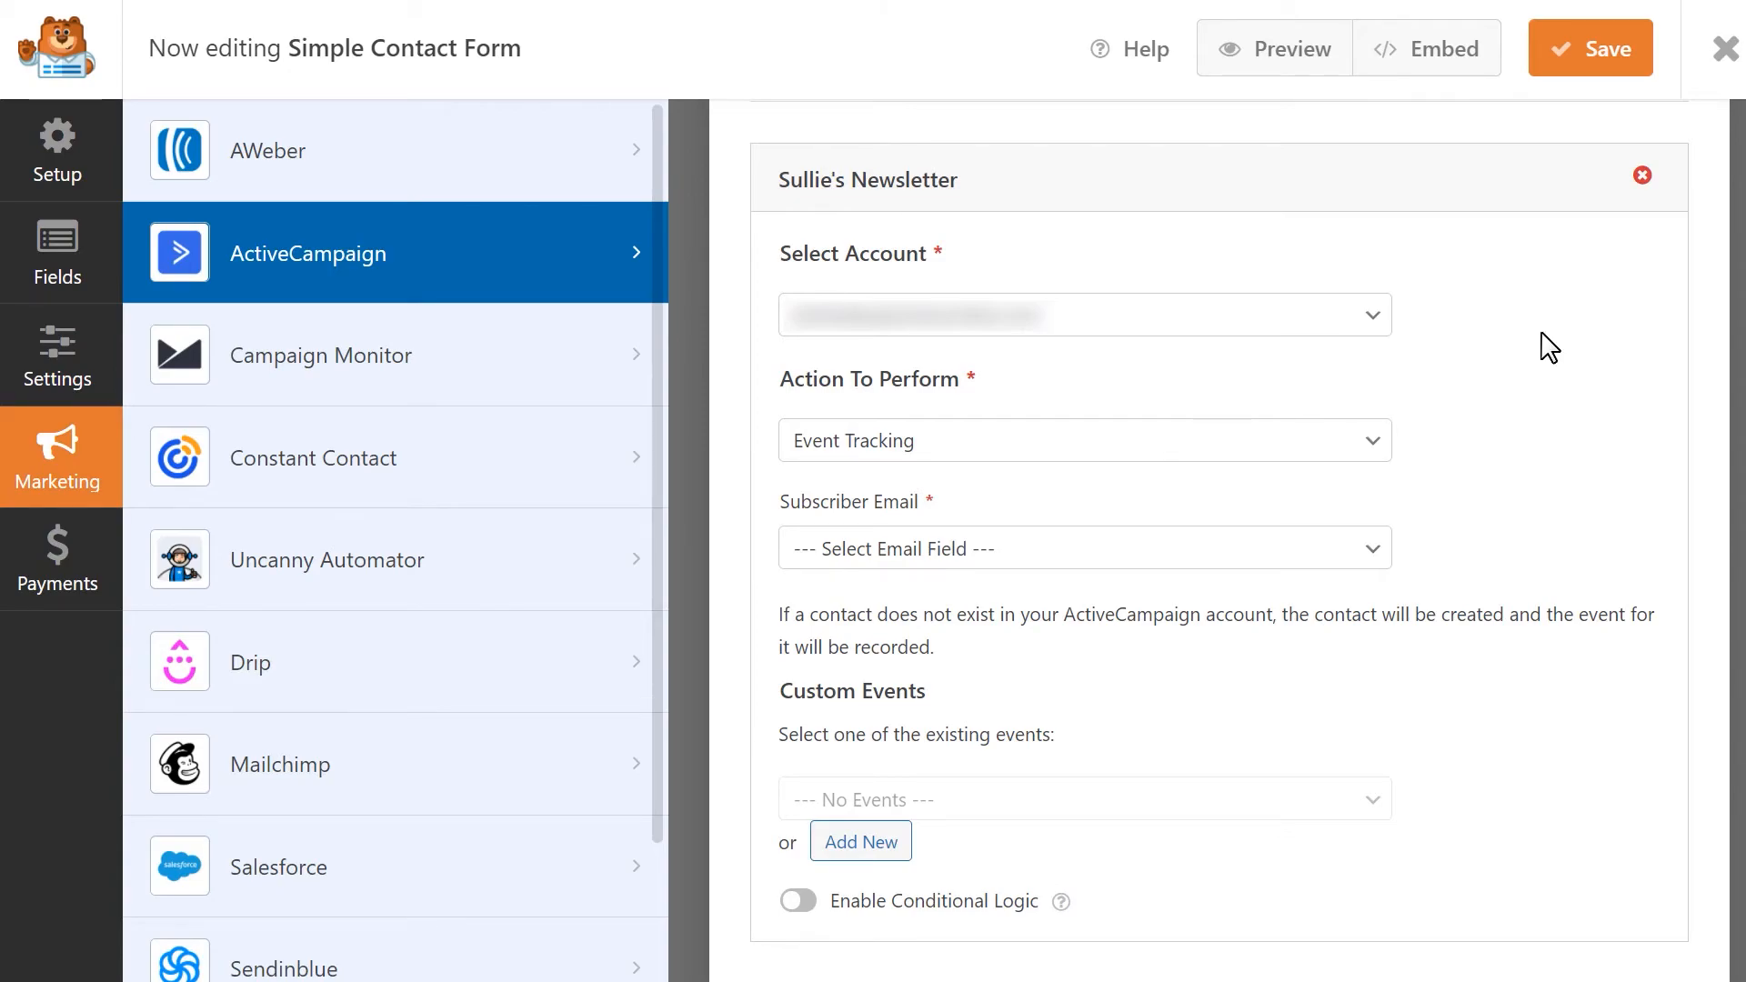
# Track events against the Email field's contact and start adding a new custom event.
pyautogui.click(1309, 548)
pyautogui.click(1268, 611)
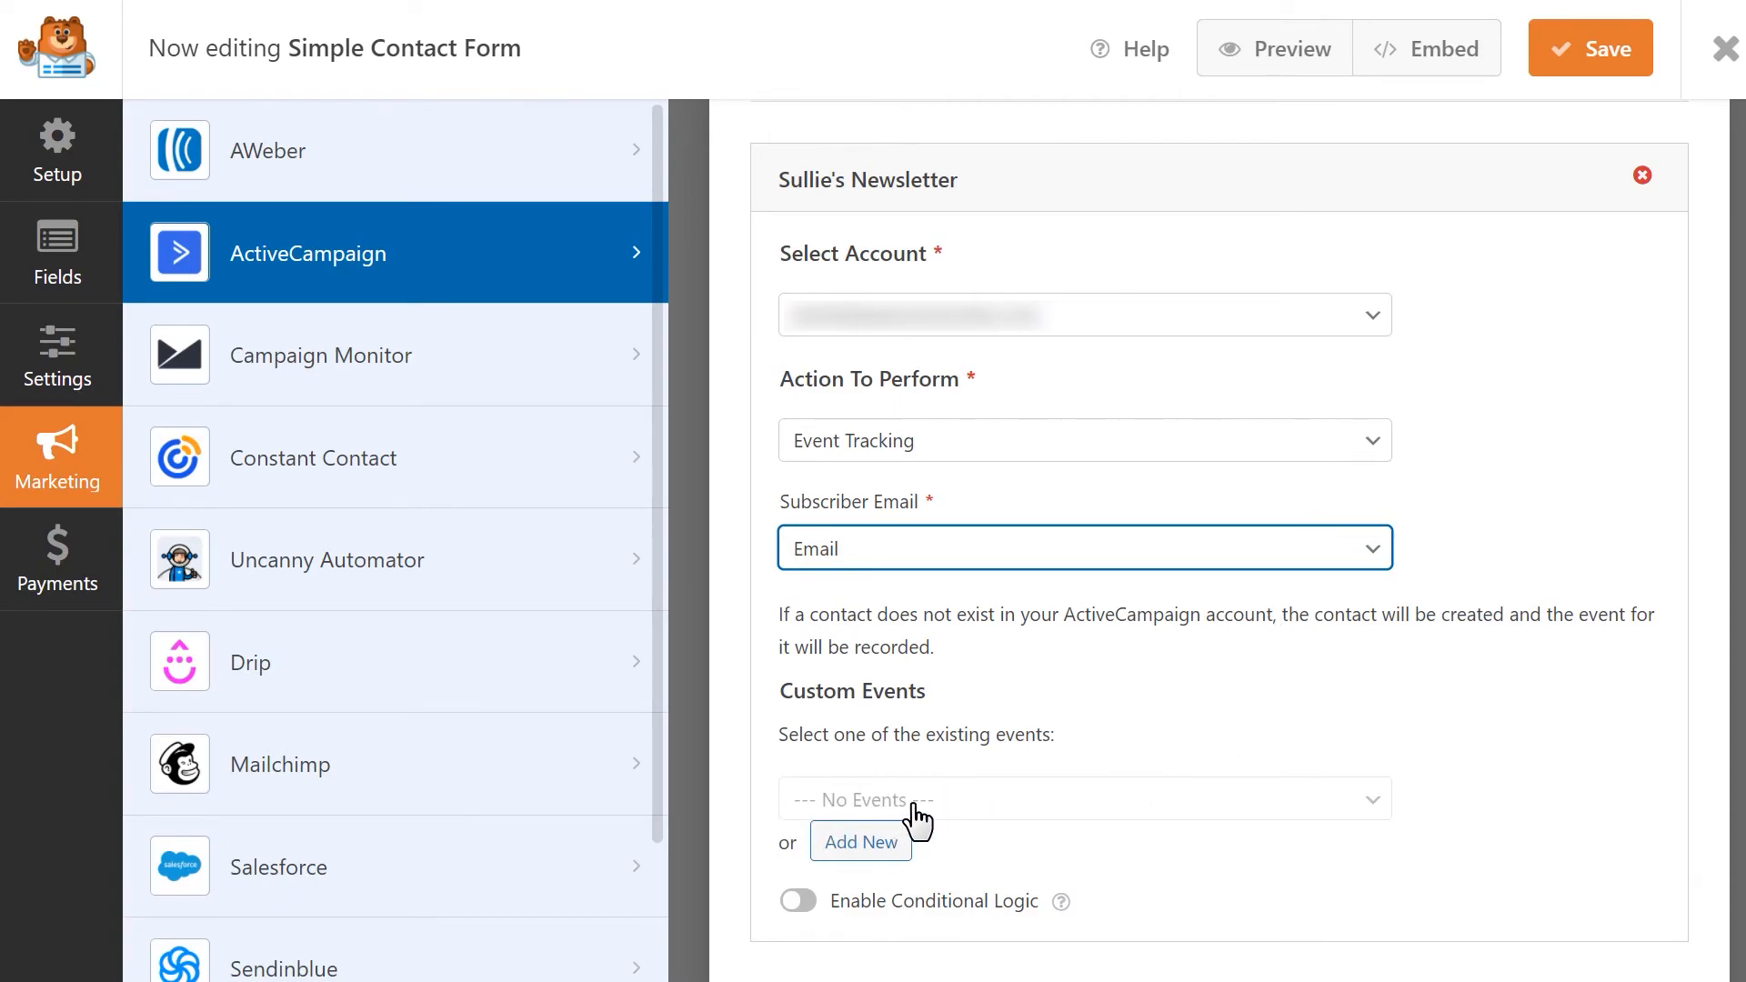
pyautogui.click(908, 852)
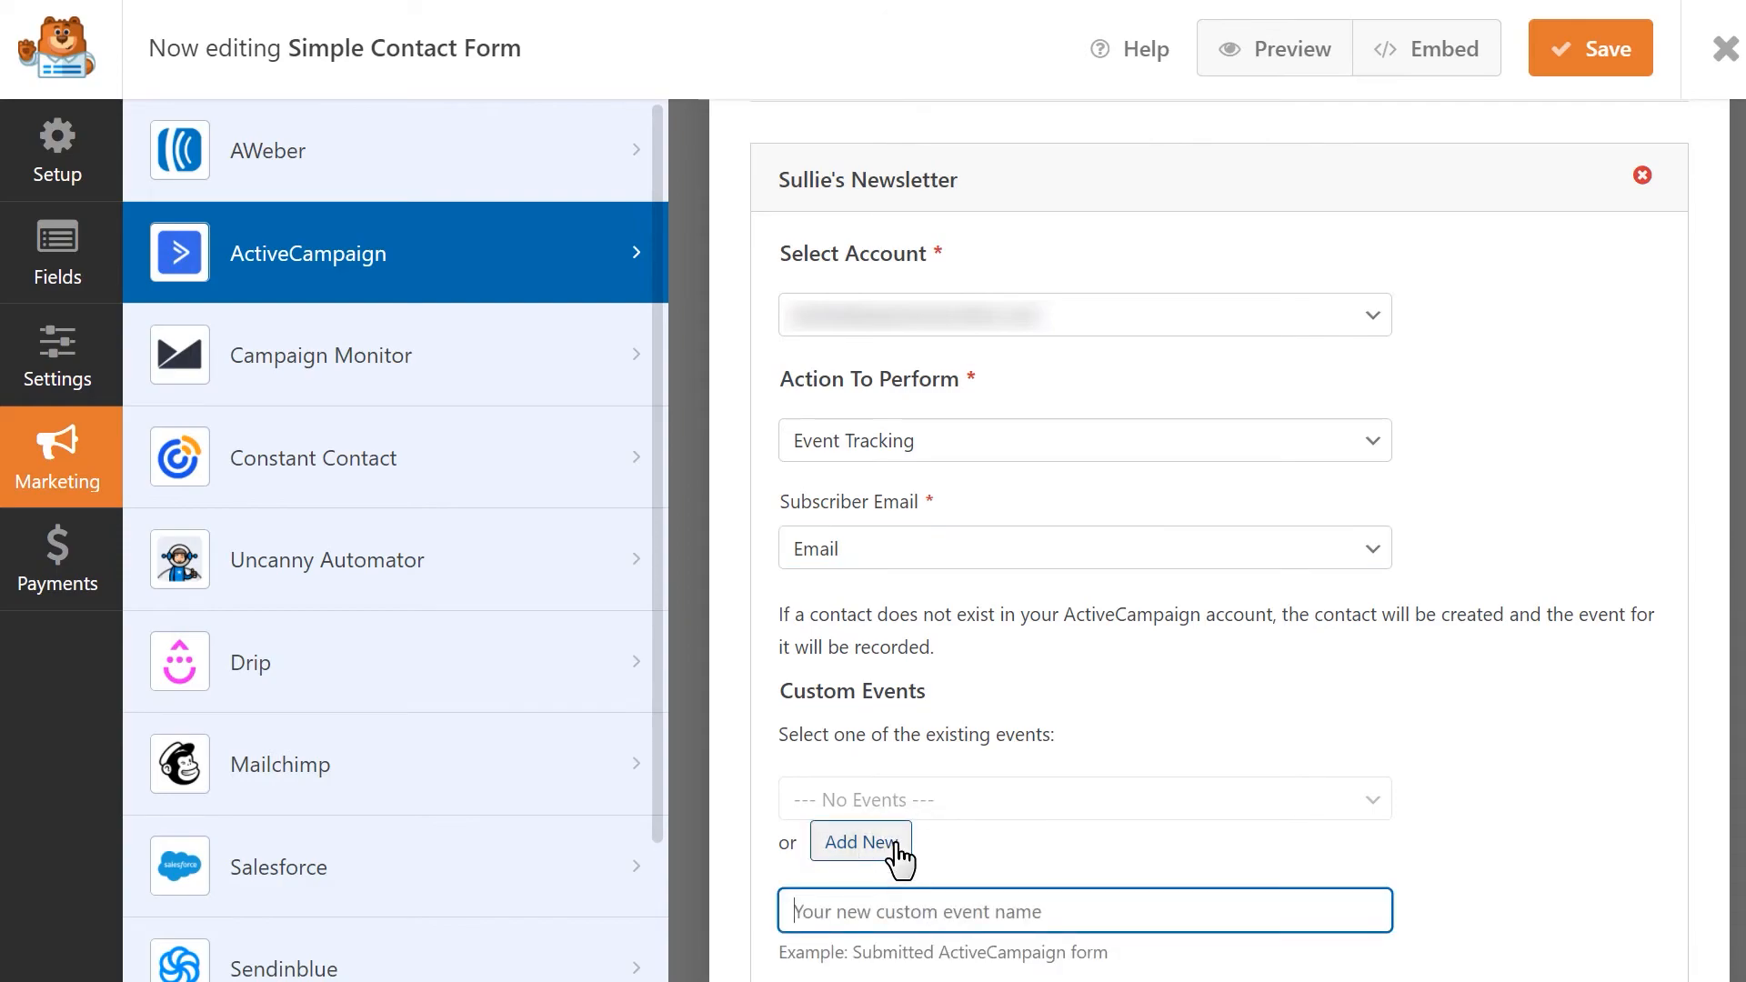
pyautogui.write('Sulli')
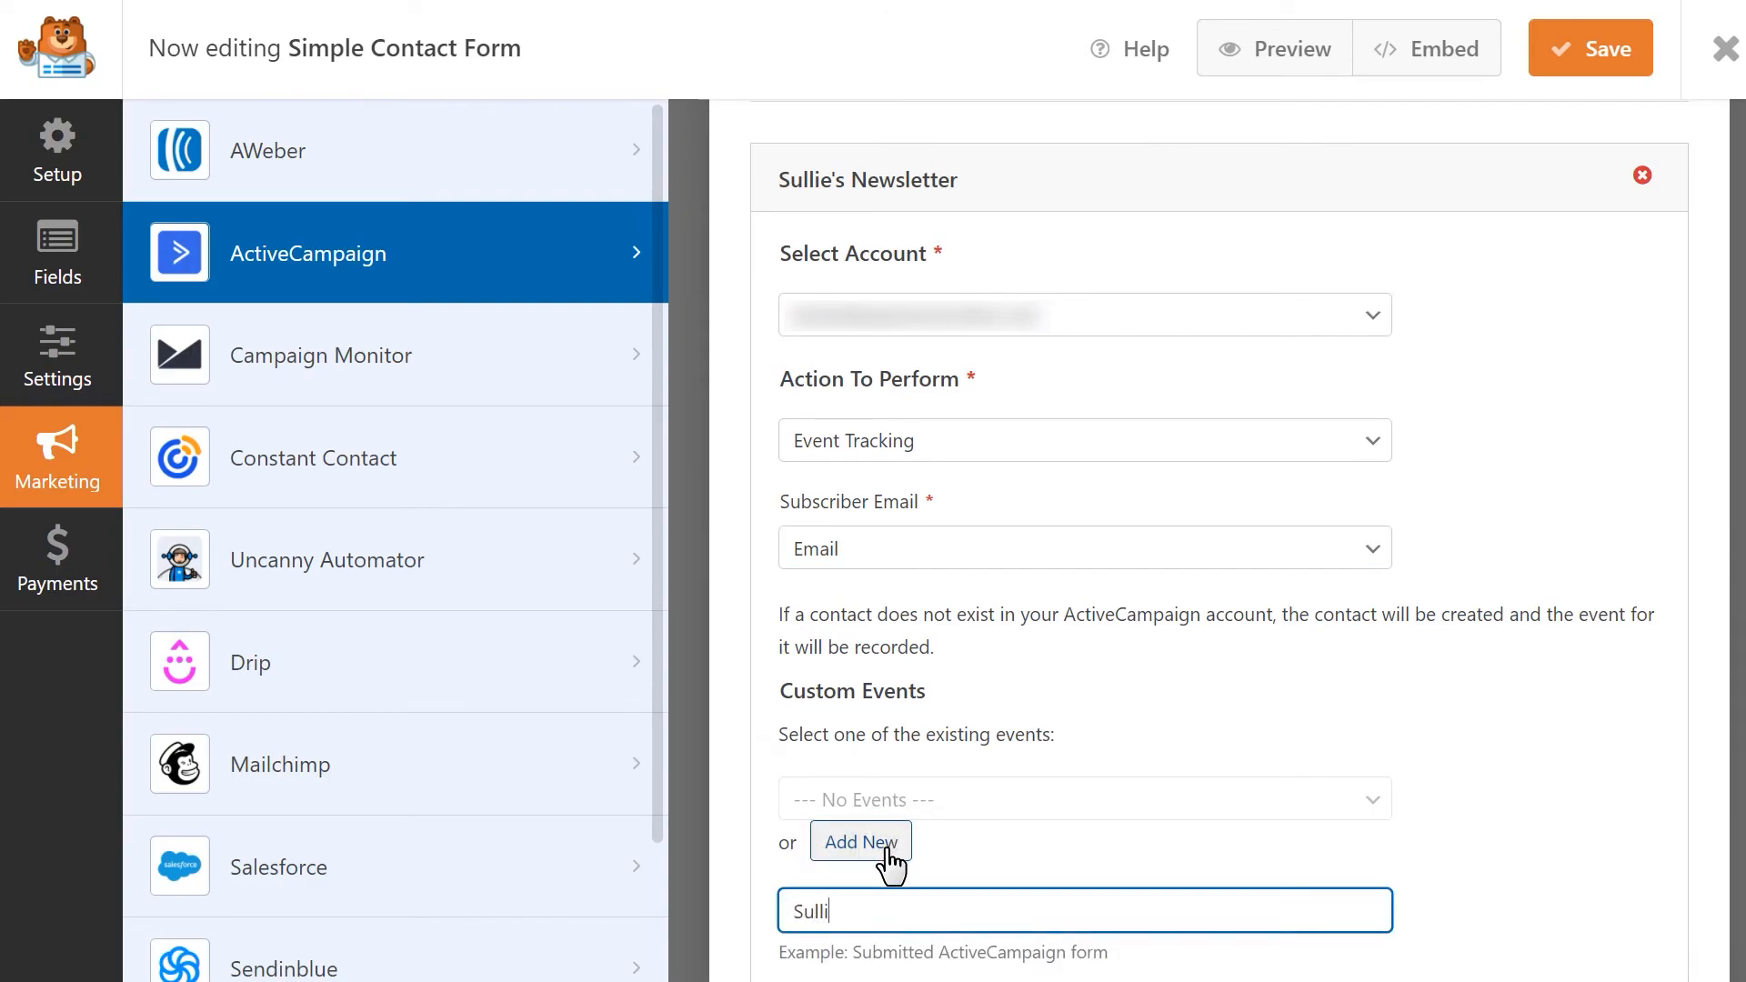
pyautogui.write("e's Custom Event")
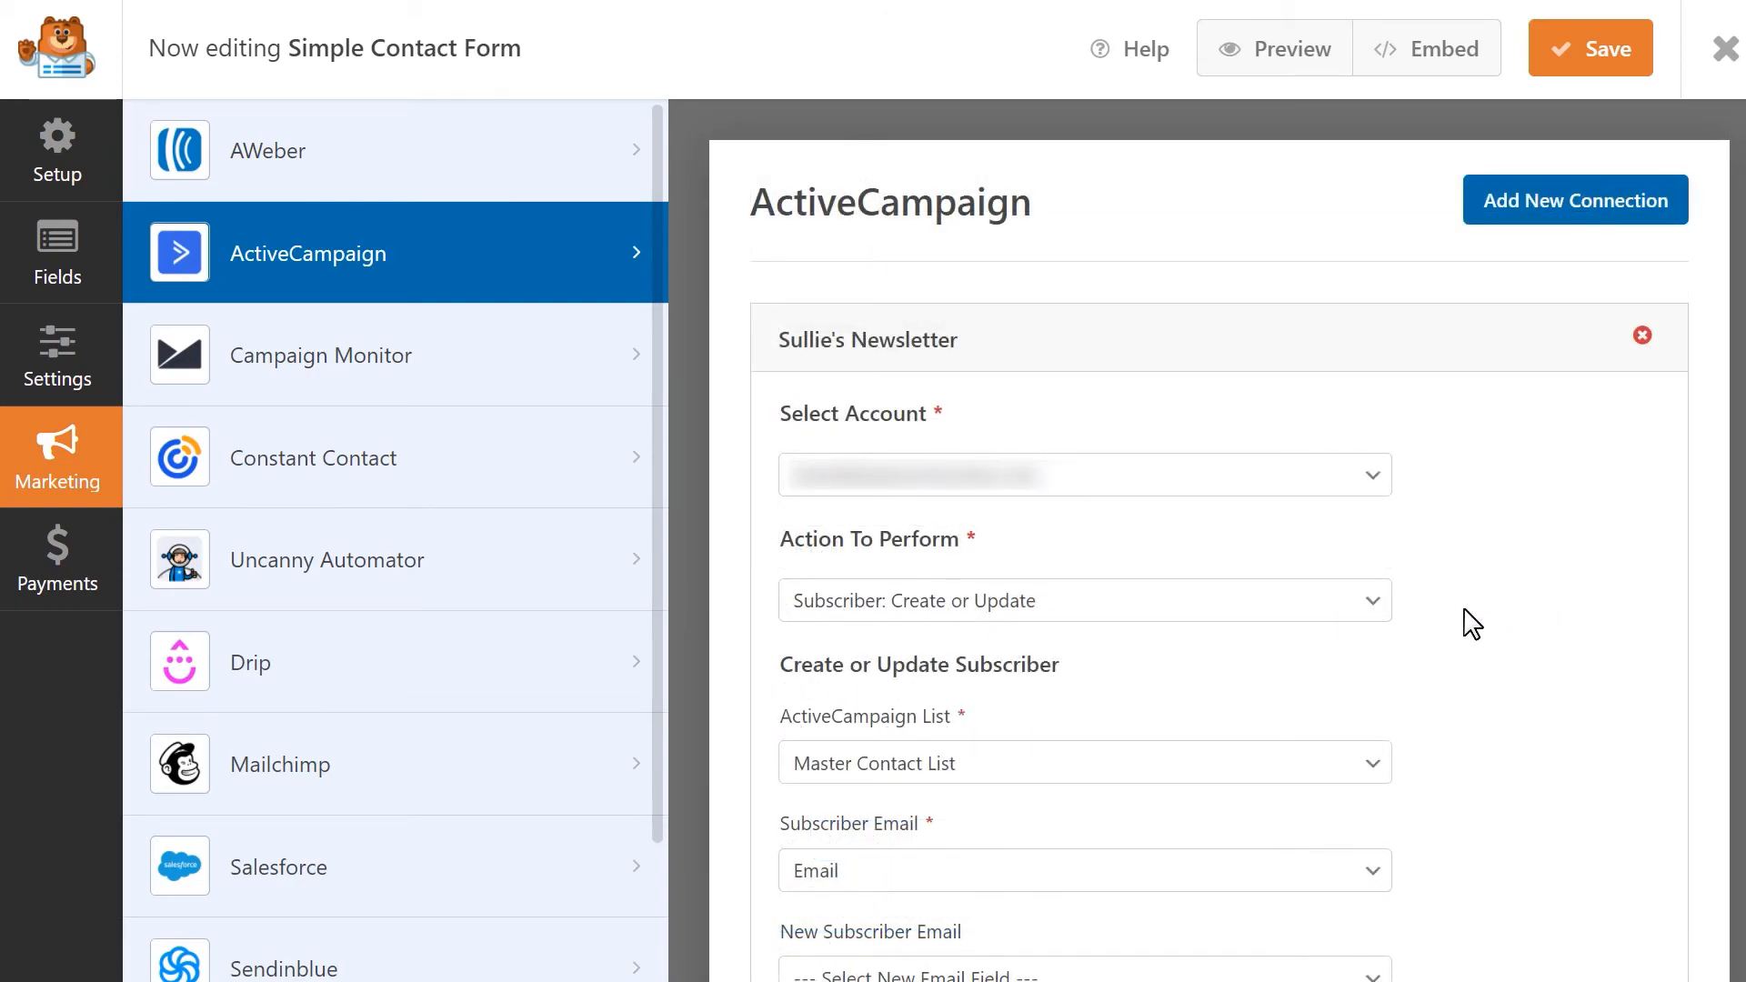
# Save the form and submit a test entry from its preview with newsletter sign-up ticked.
pyautogui.click(1554, 50)
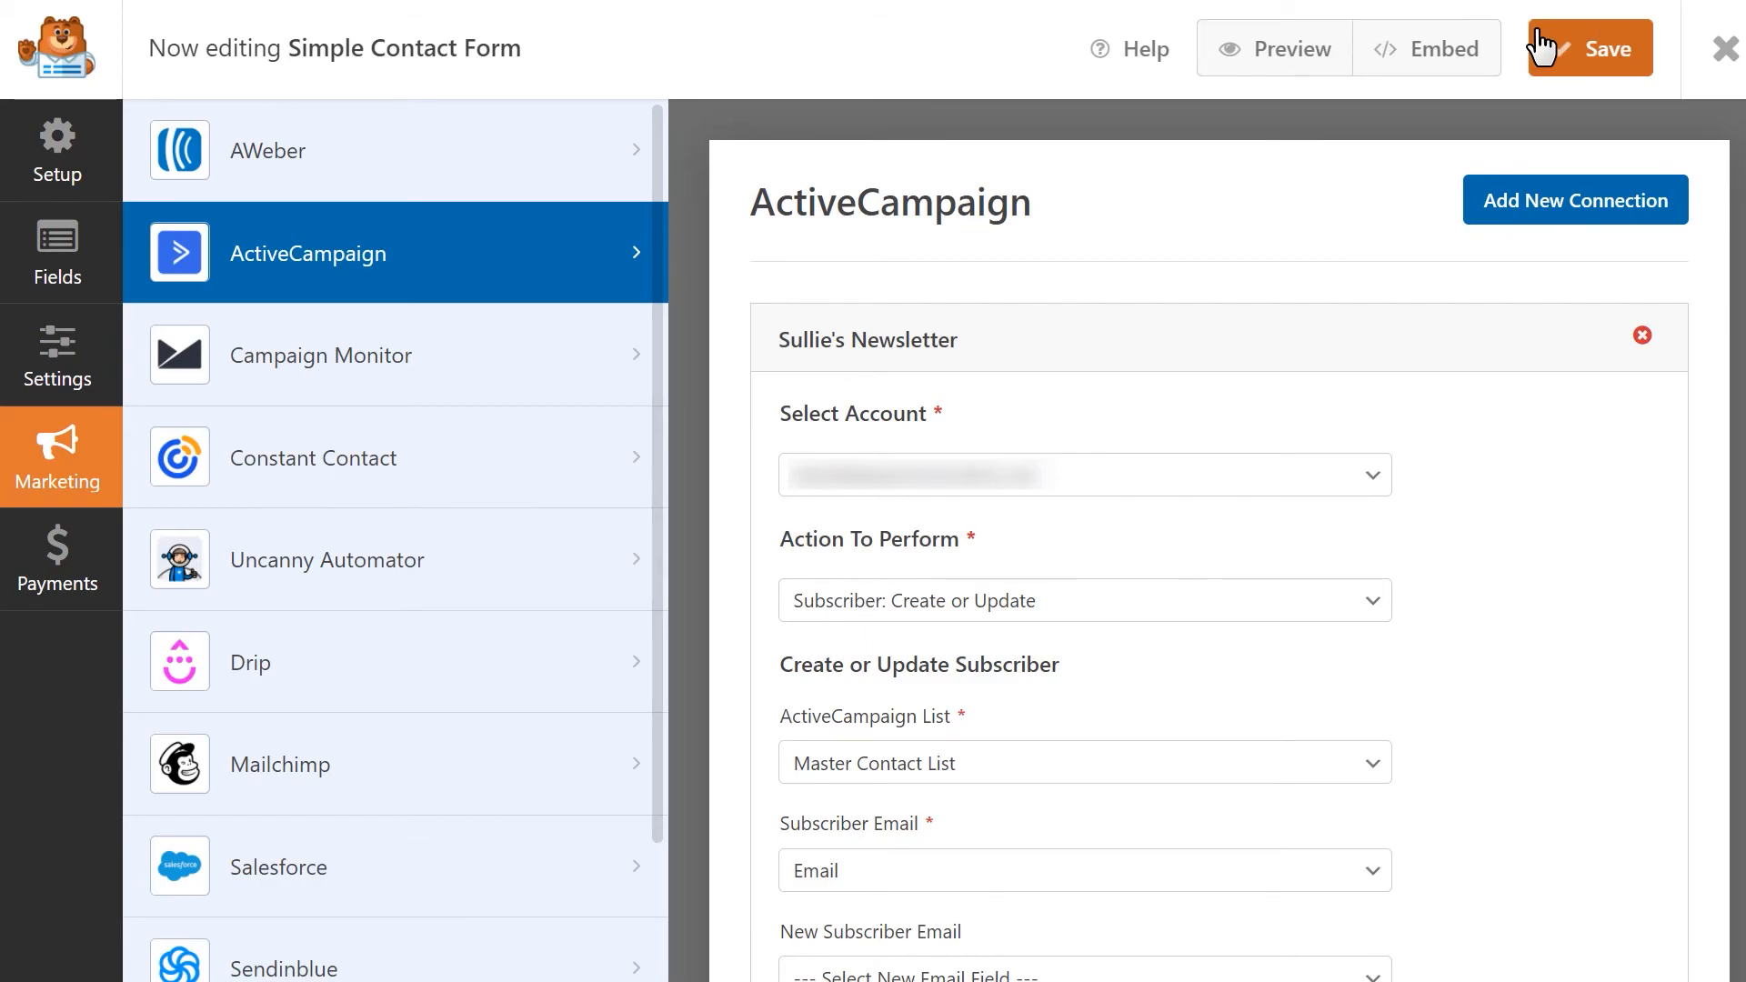
pyautogui.click(334, 951)
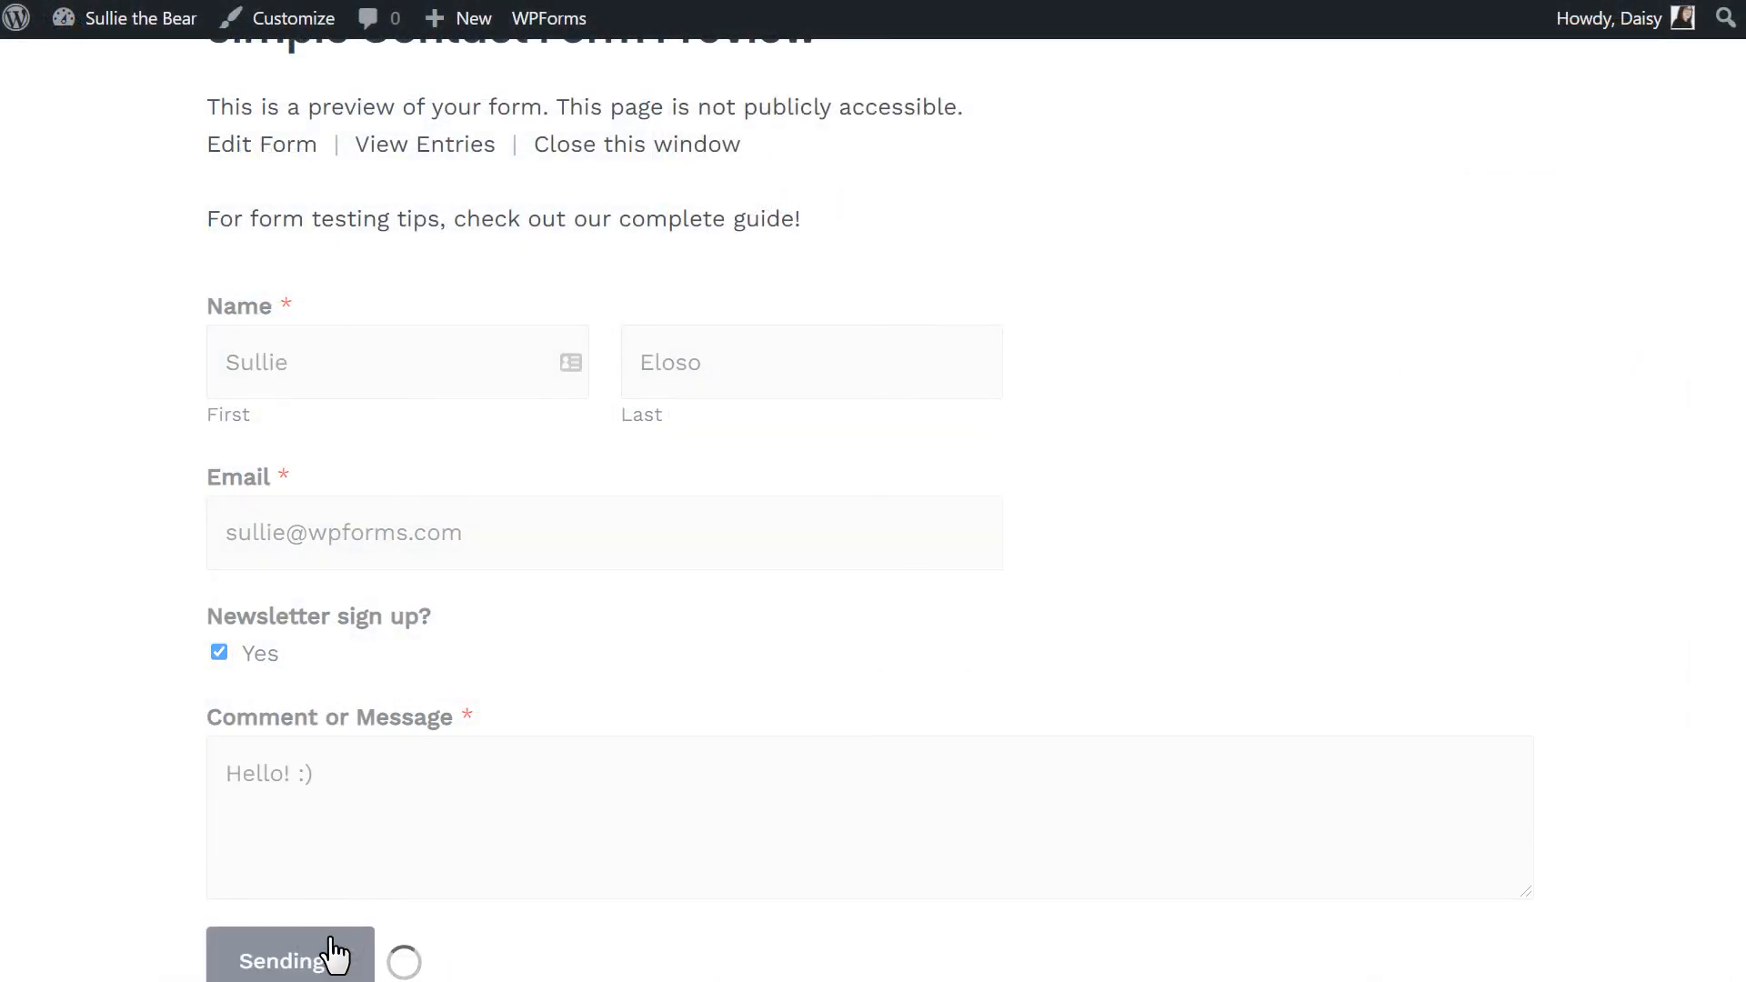
pyautogui.scroll(-1, 334, 950)
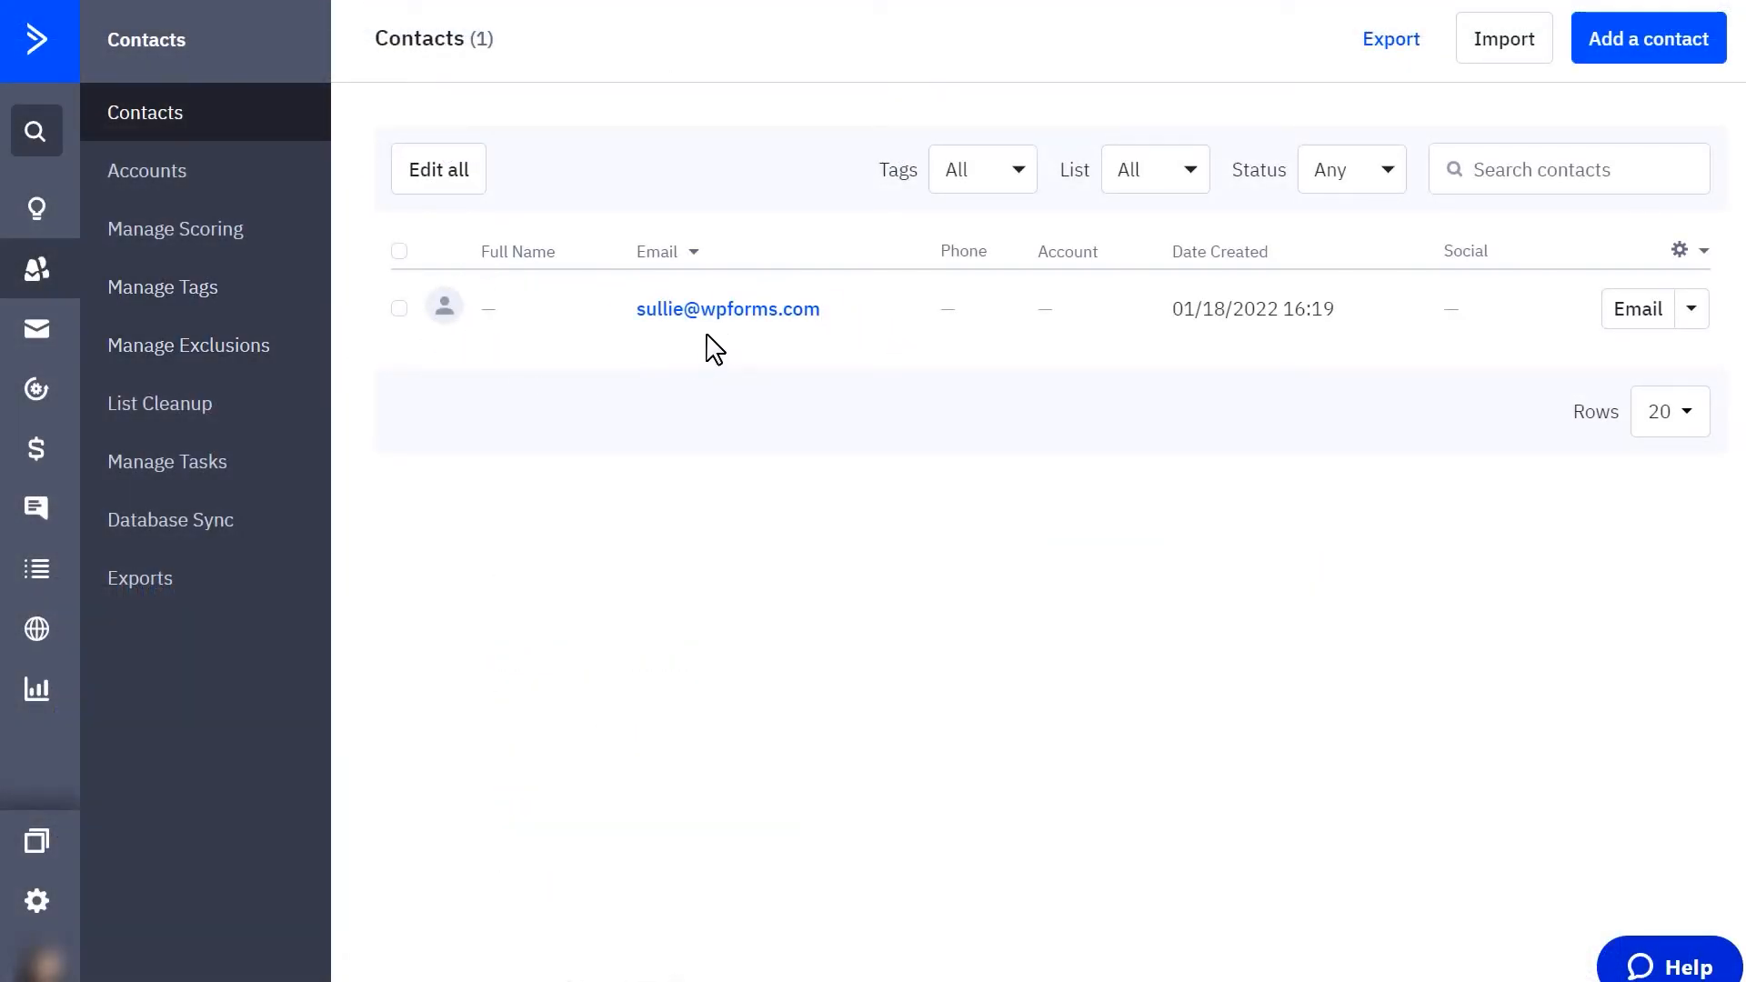
pyautogui.click(734, 311)
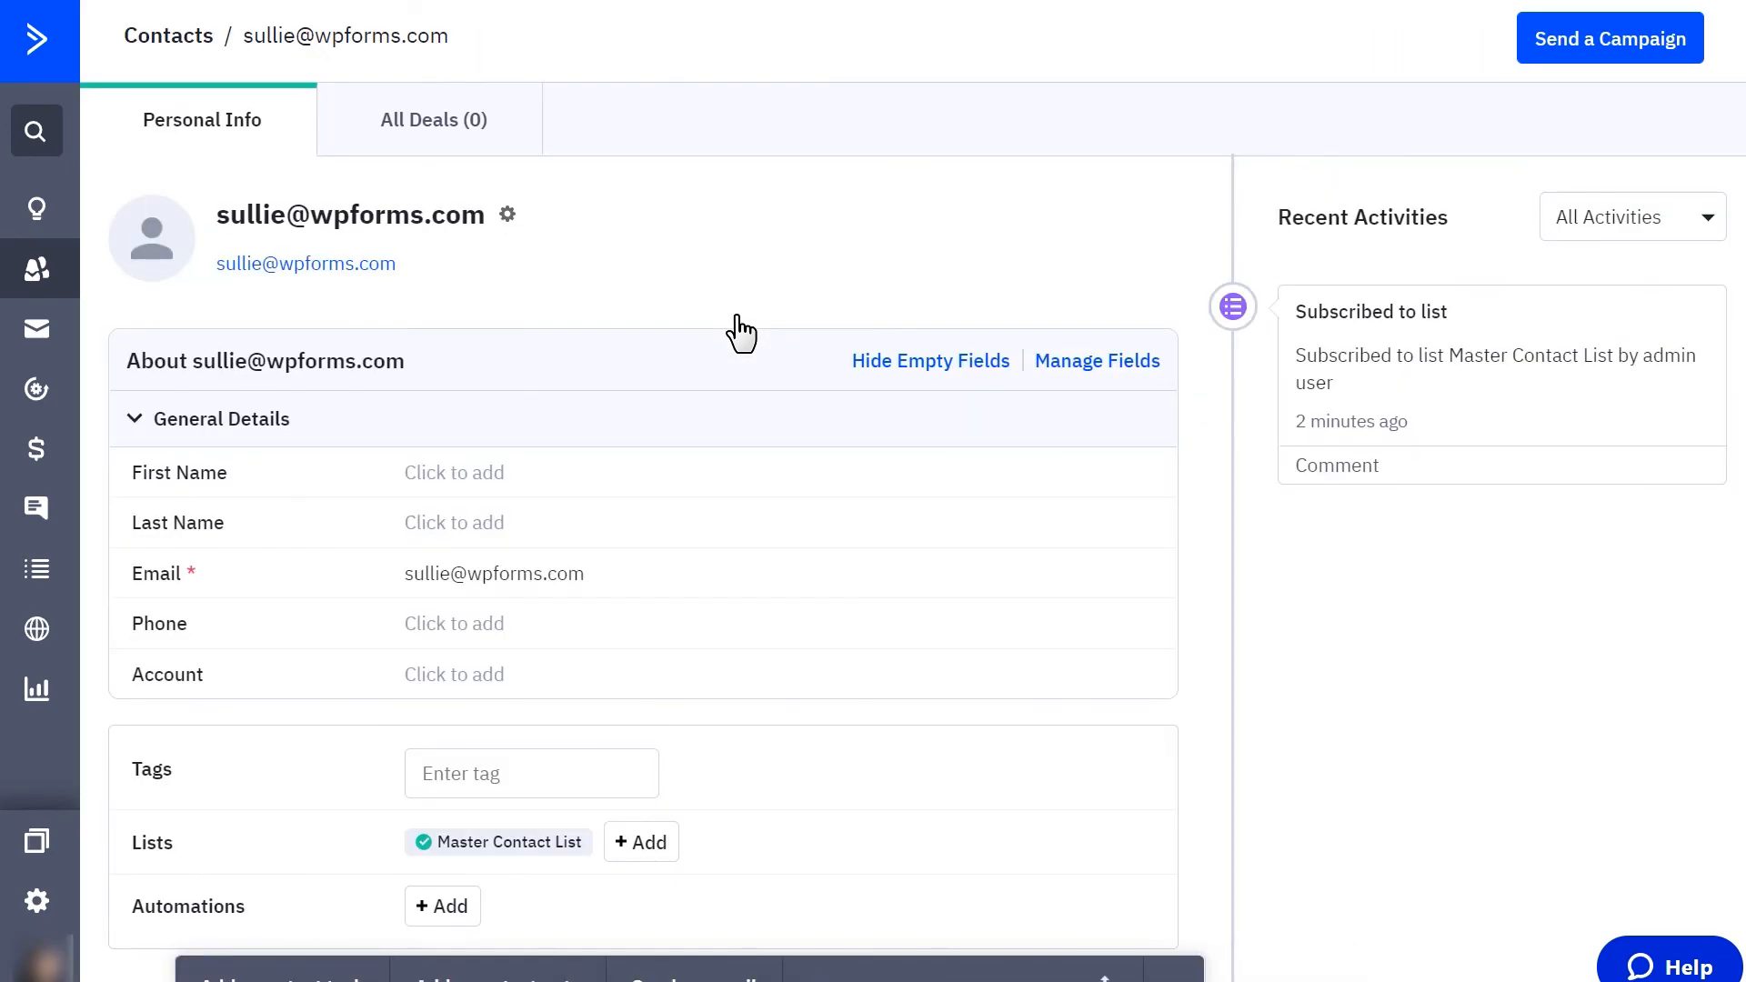